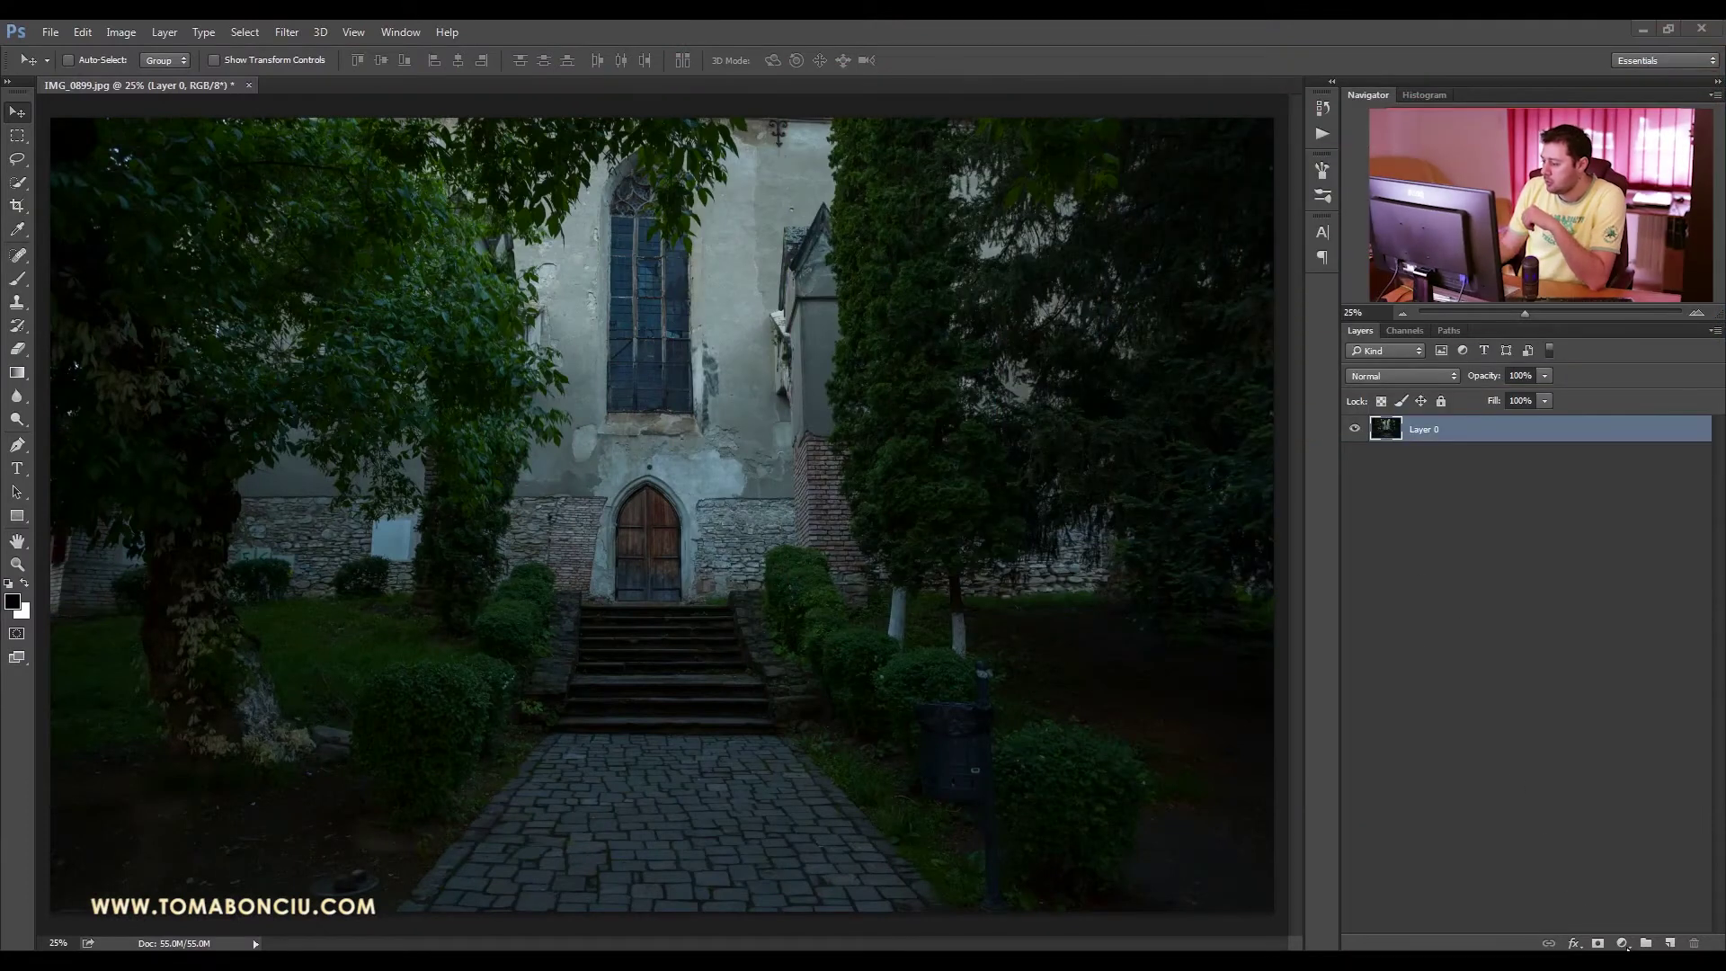
- Add a Black & White adjustment layer with Yellows at 194 and Greens at 258
left_click(1623, 944)
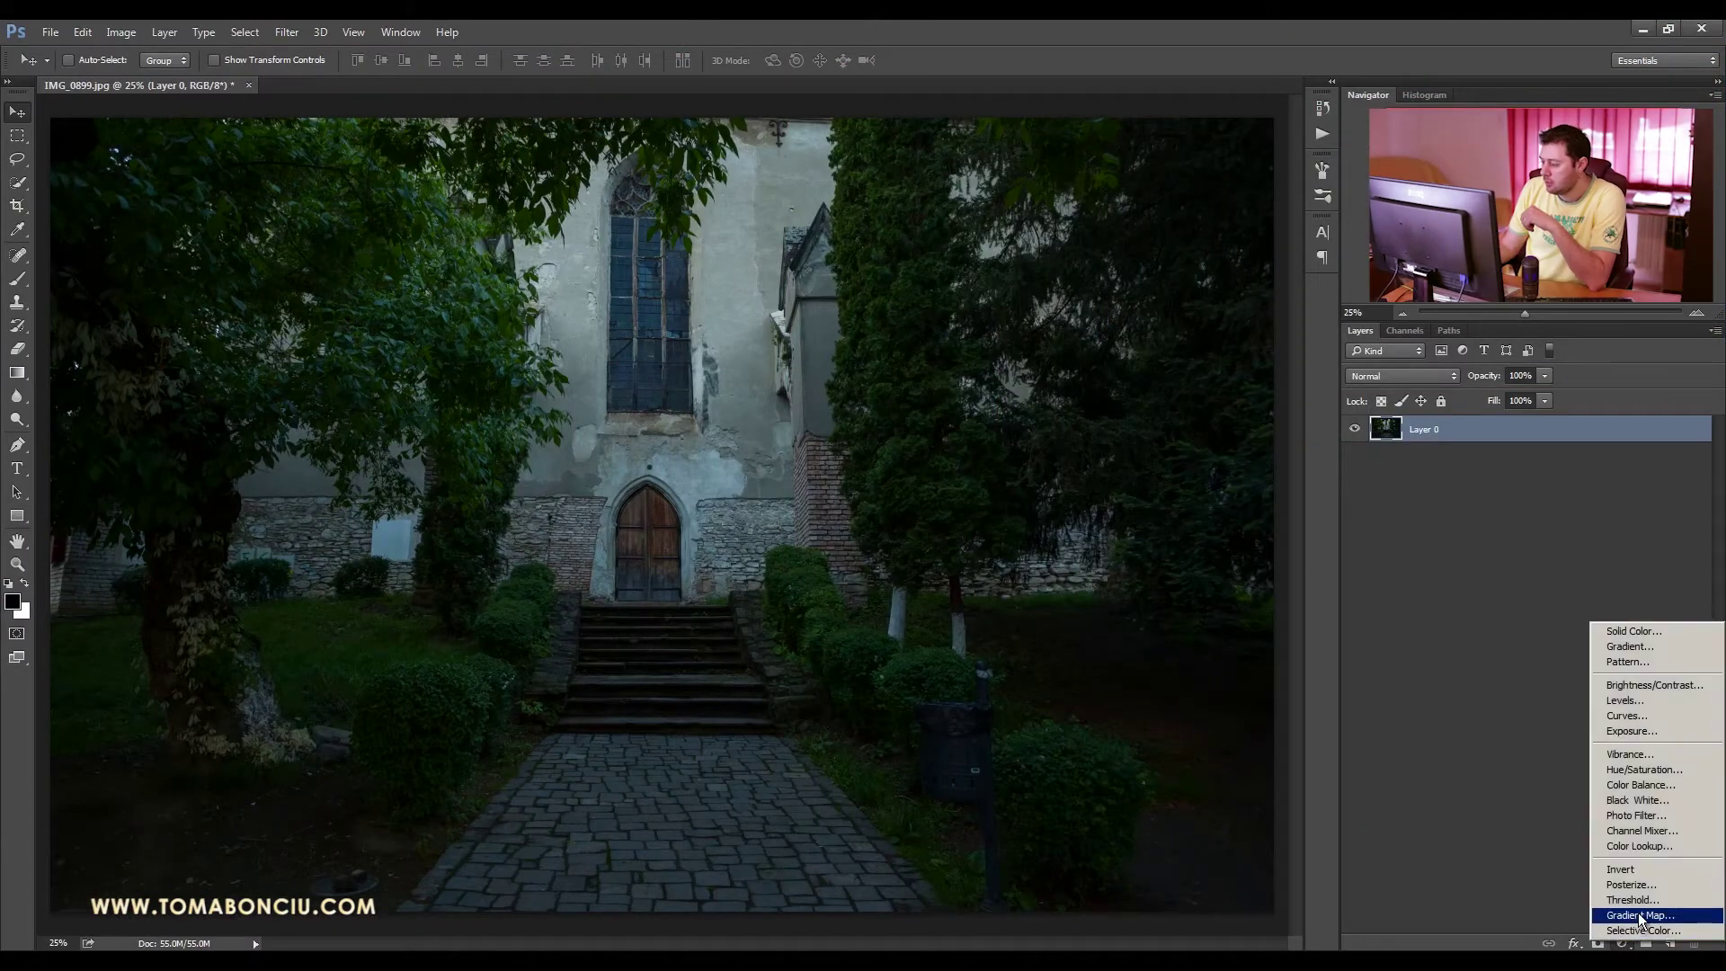
left_click(1645, 801)
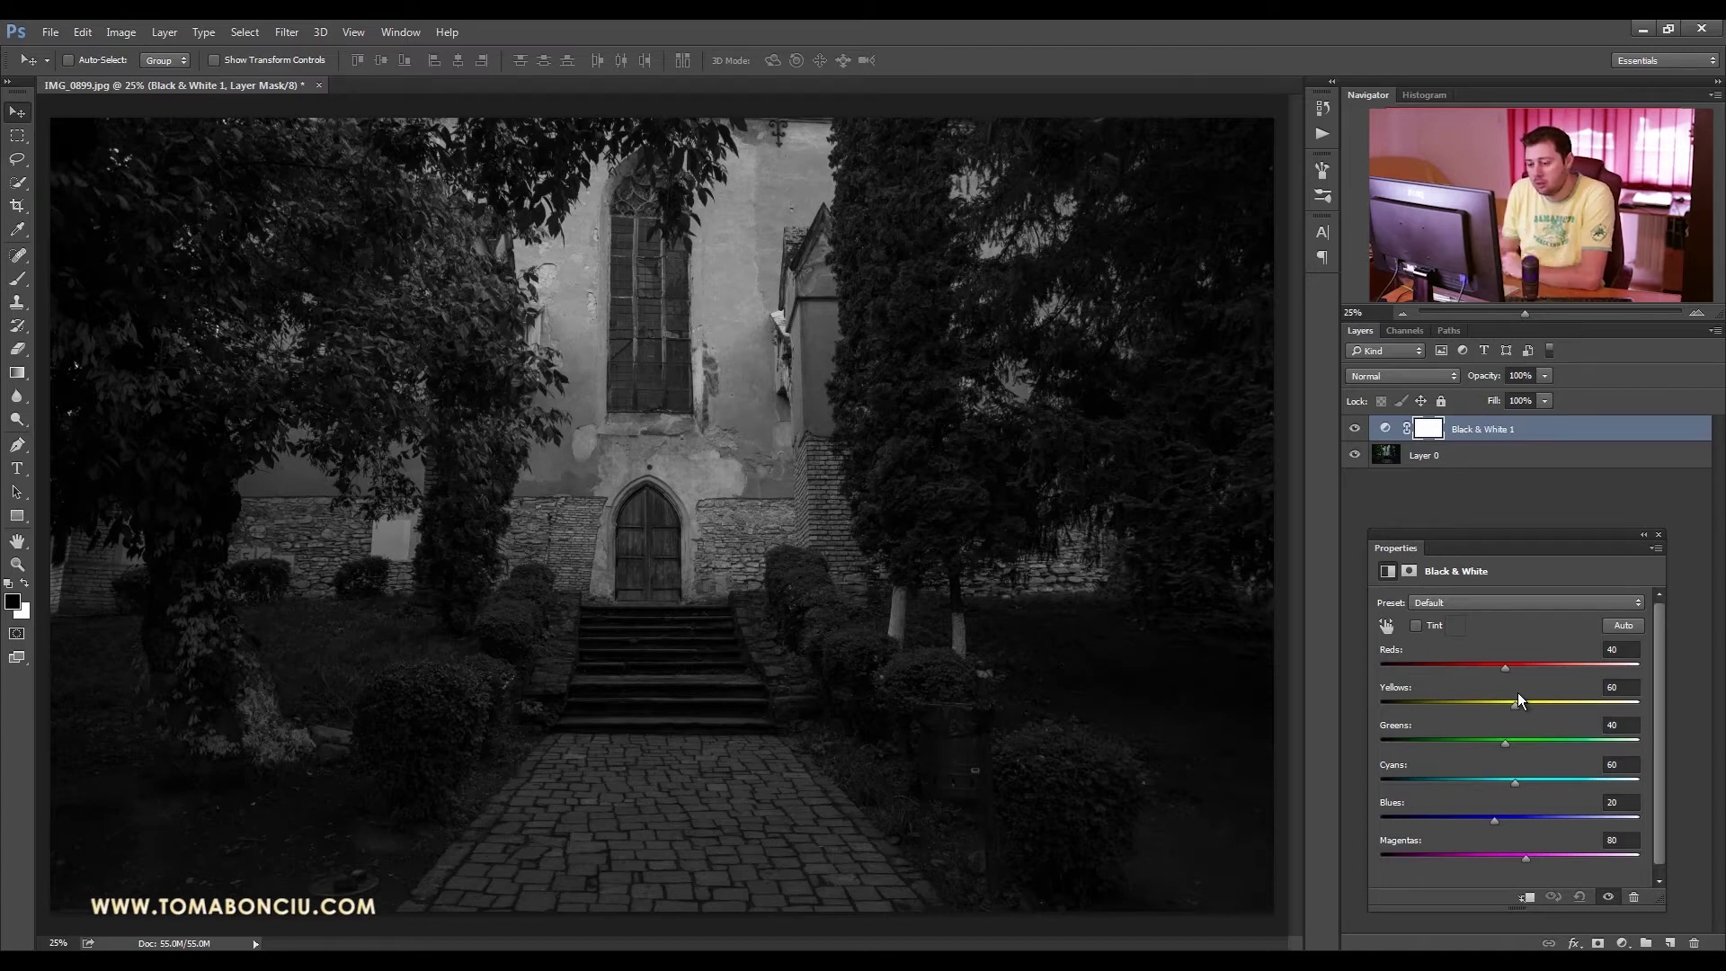
left_click_drag(1541, 706, 1601, 742)
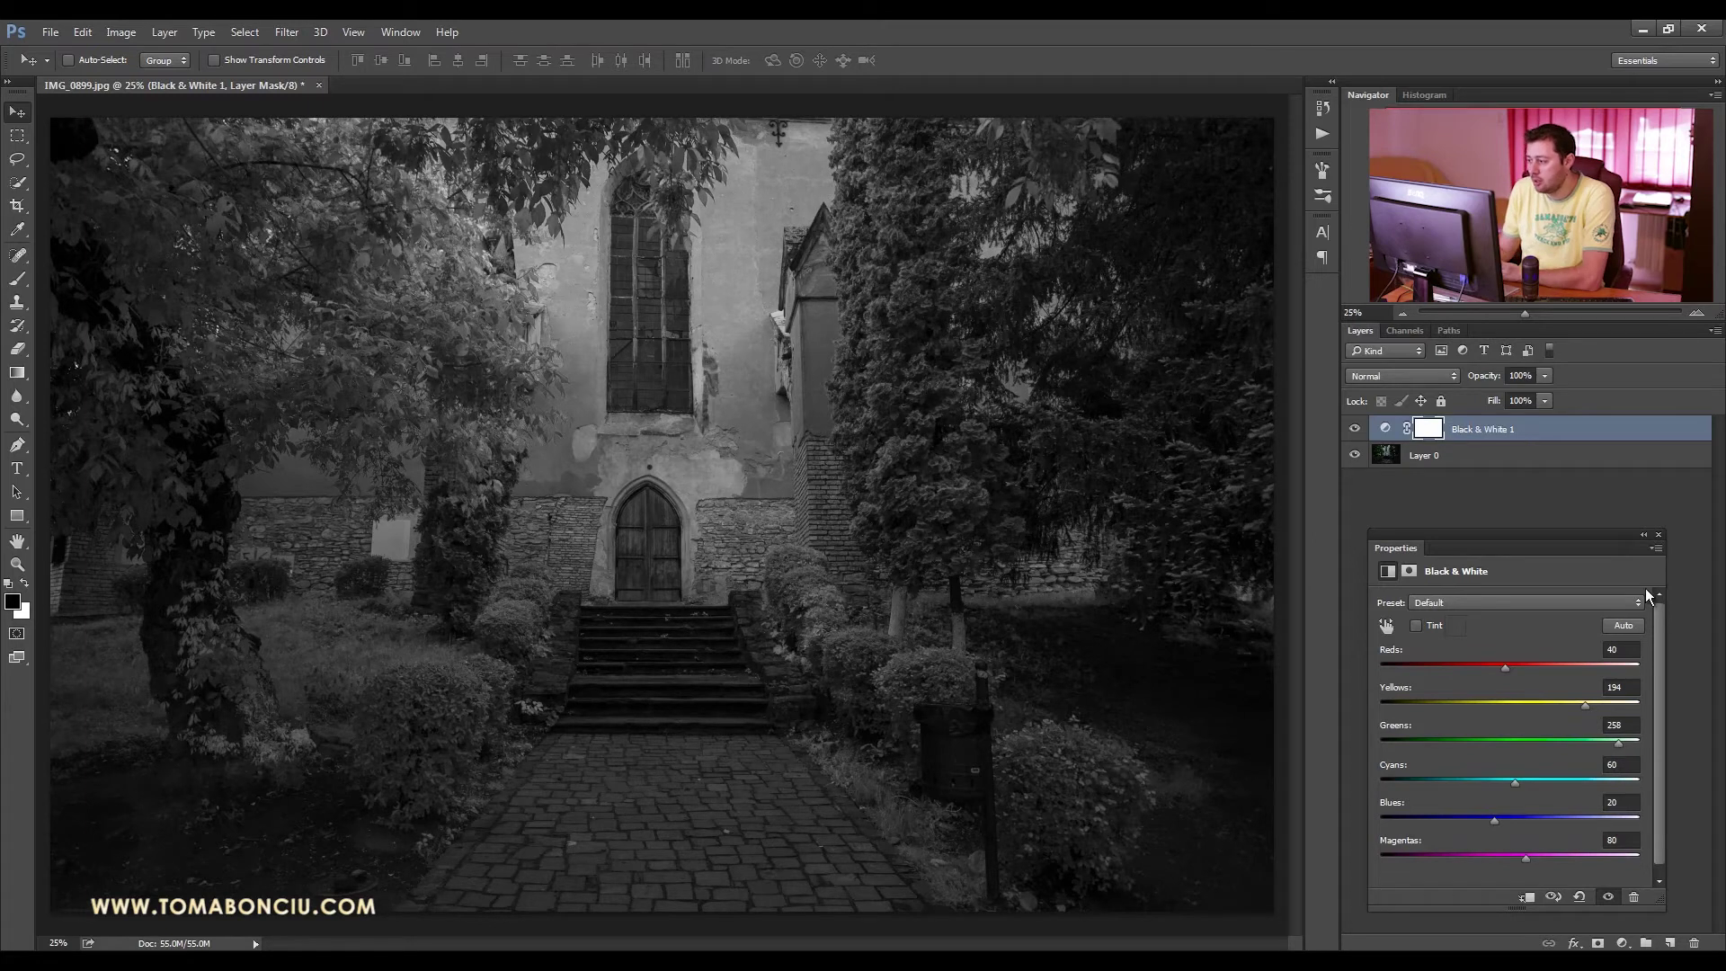
left_click_drag(1583, 534, 1595, 552)
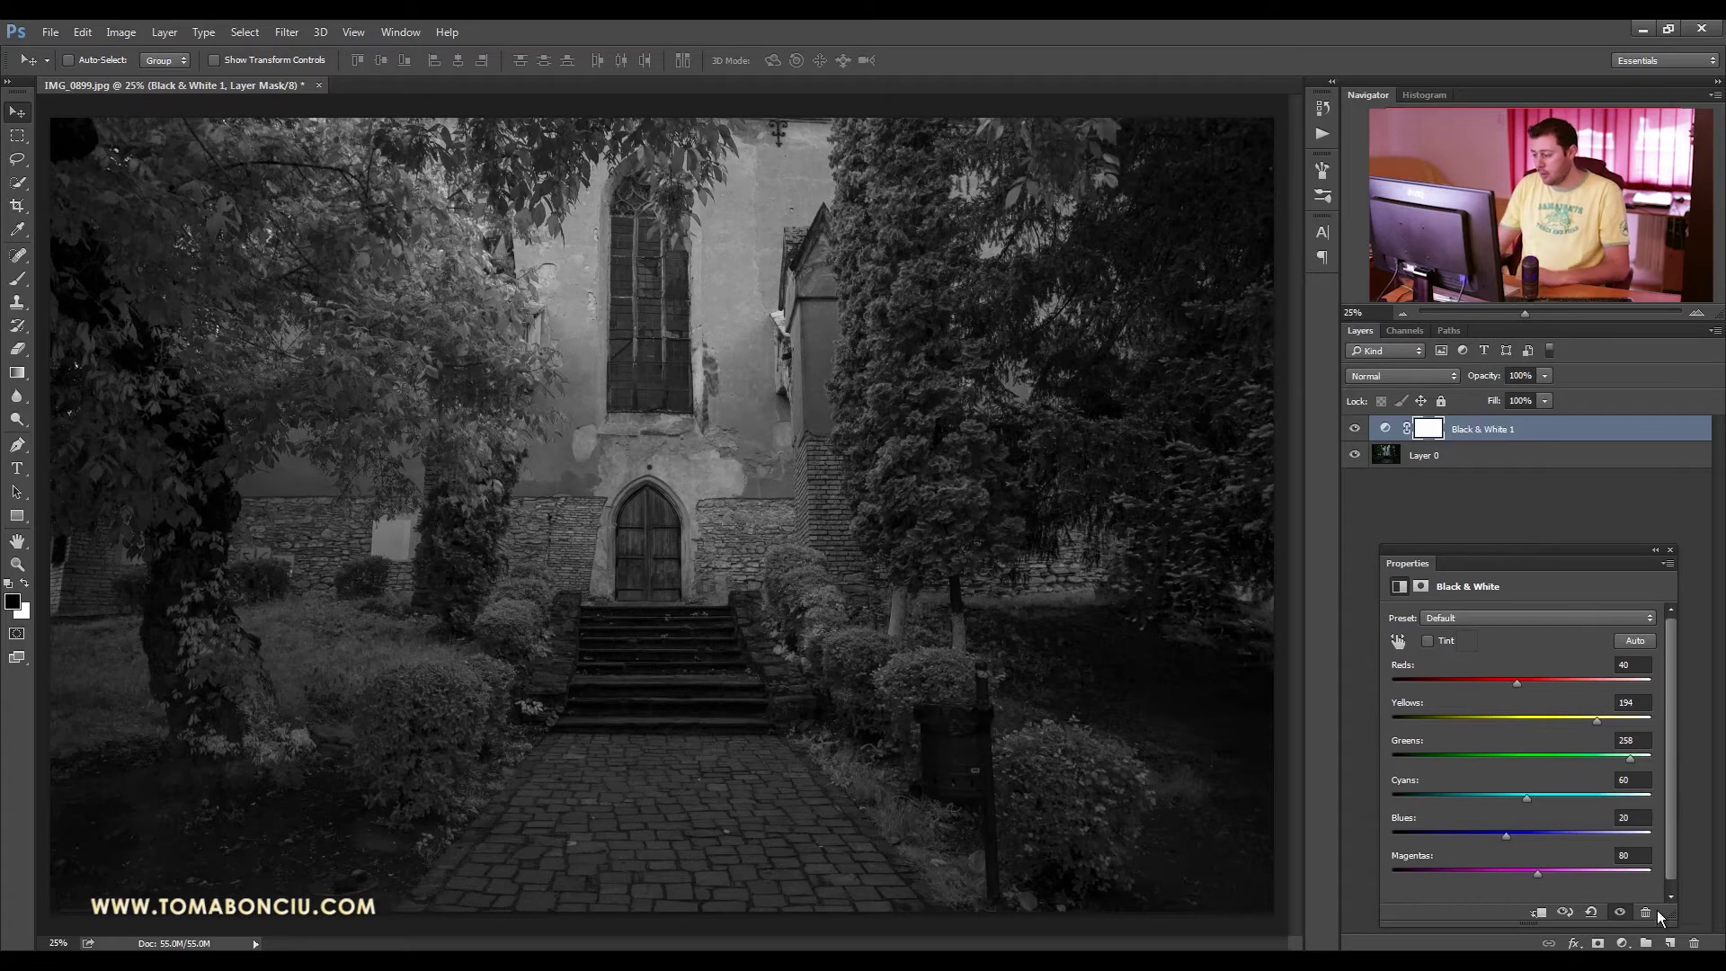
left_click(1621, 943)
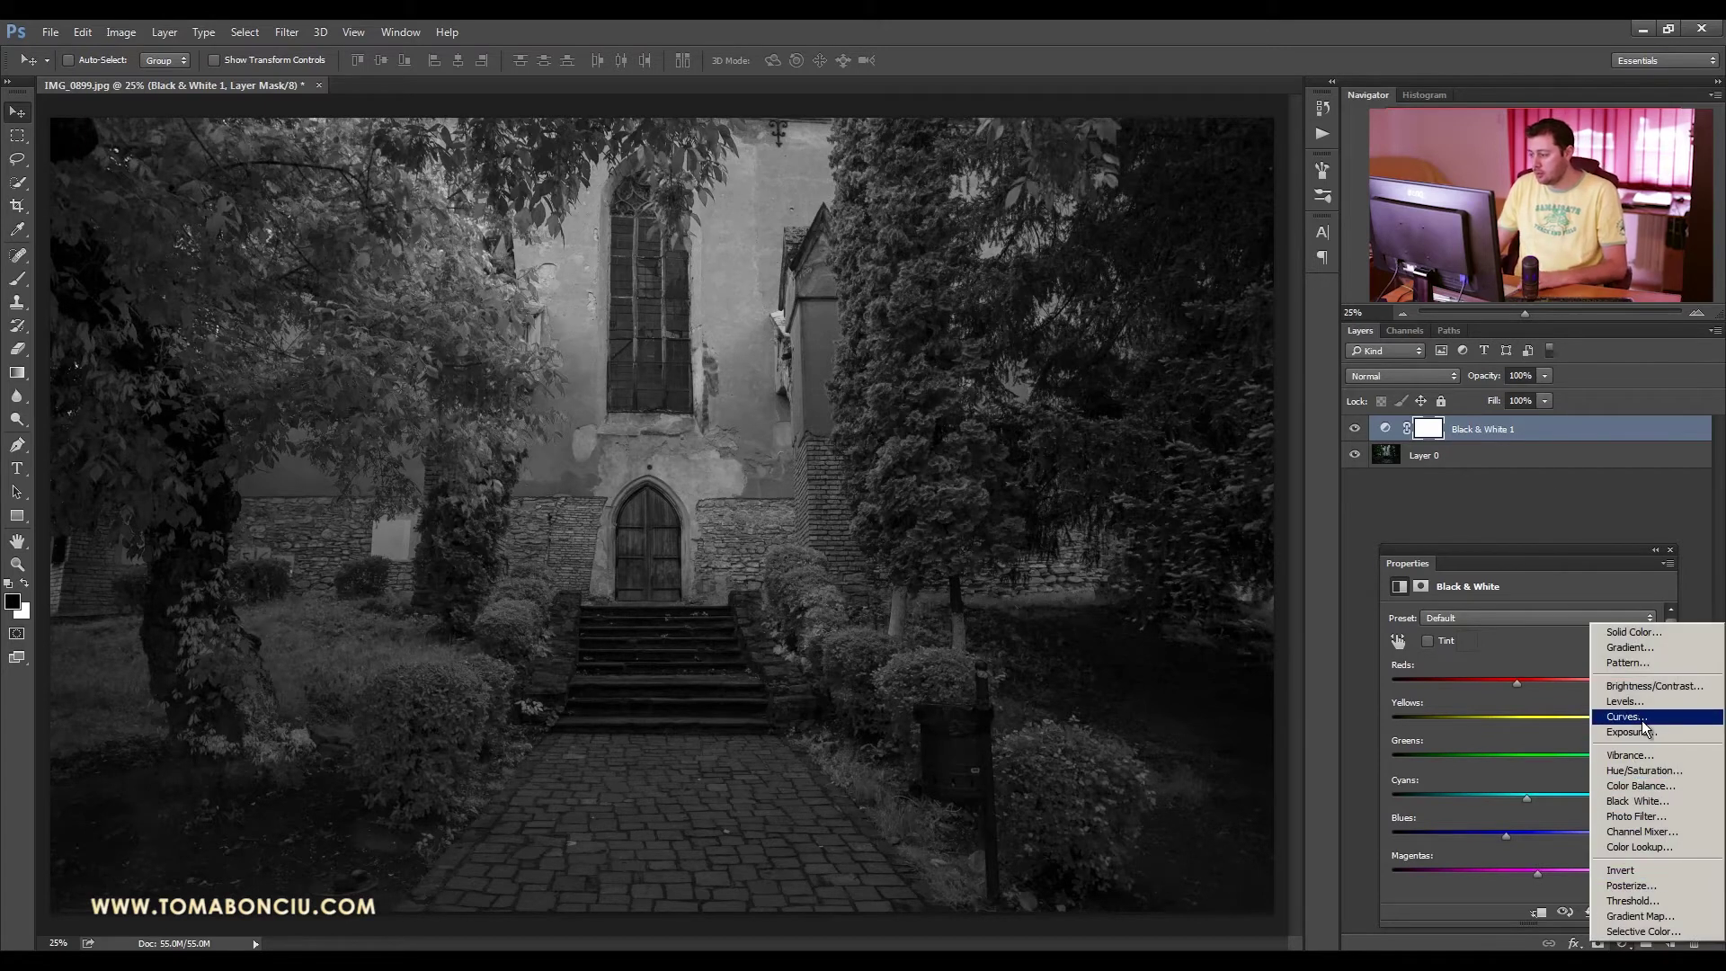
left_click(1644, 687)
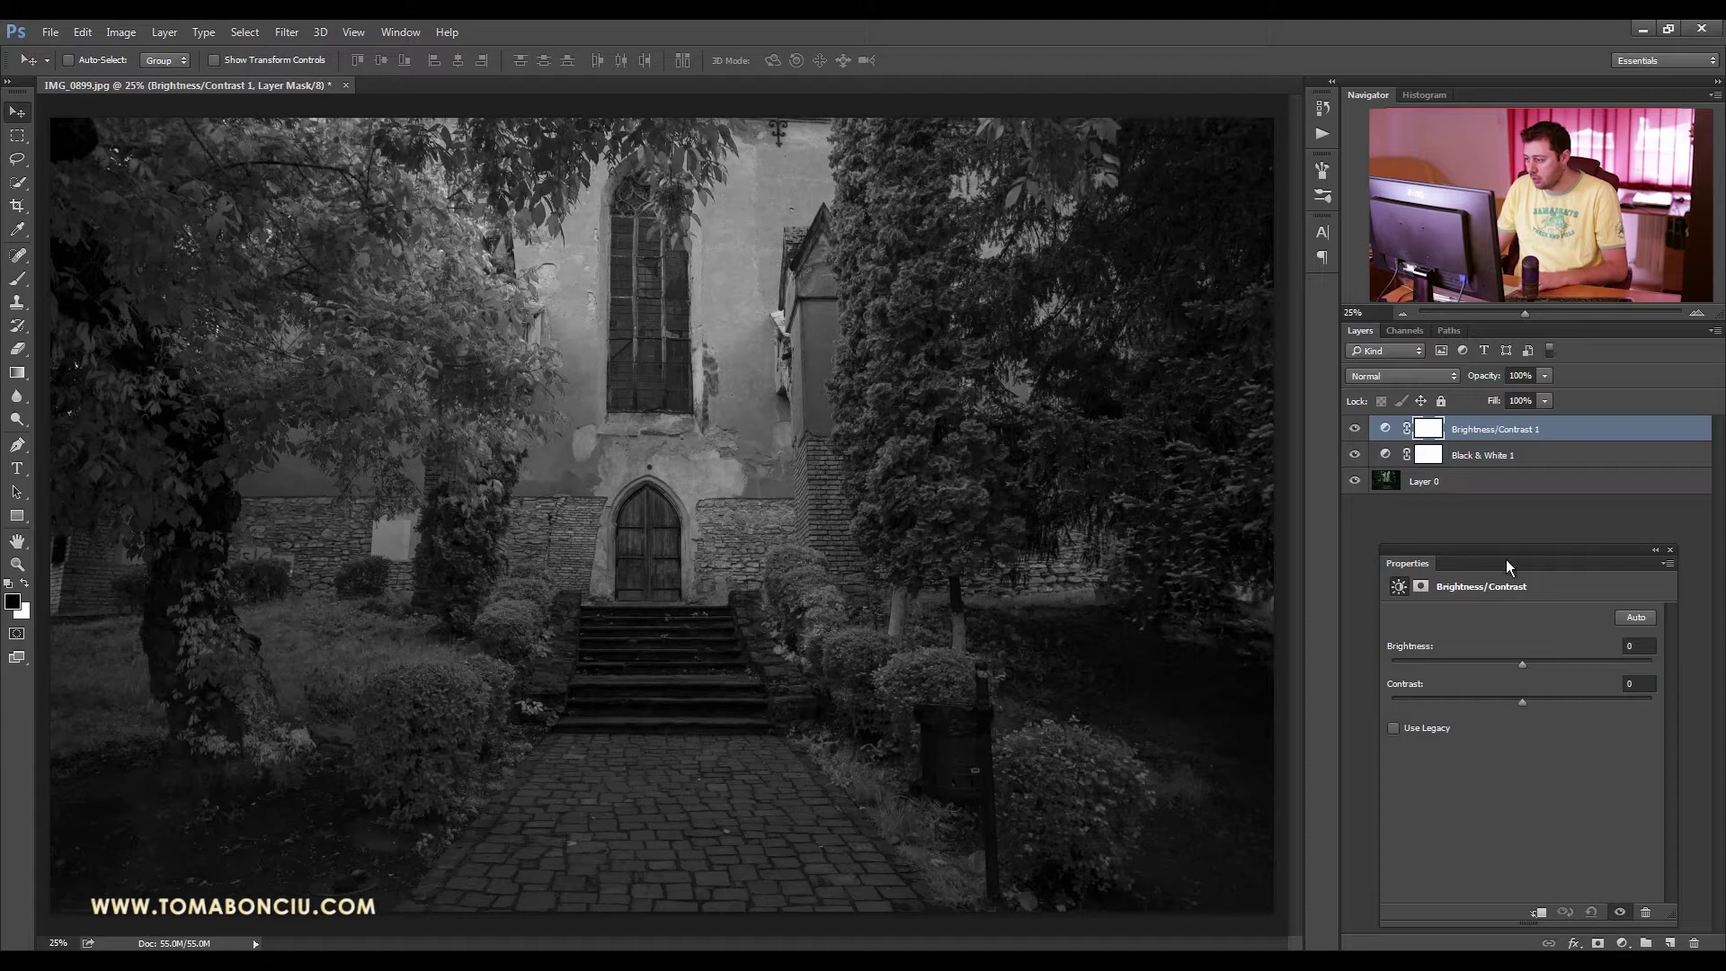
left_click_drag(1526, 699, 1584, 704)
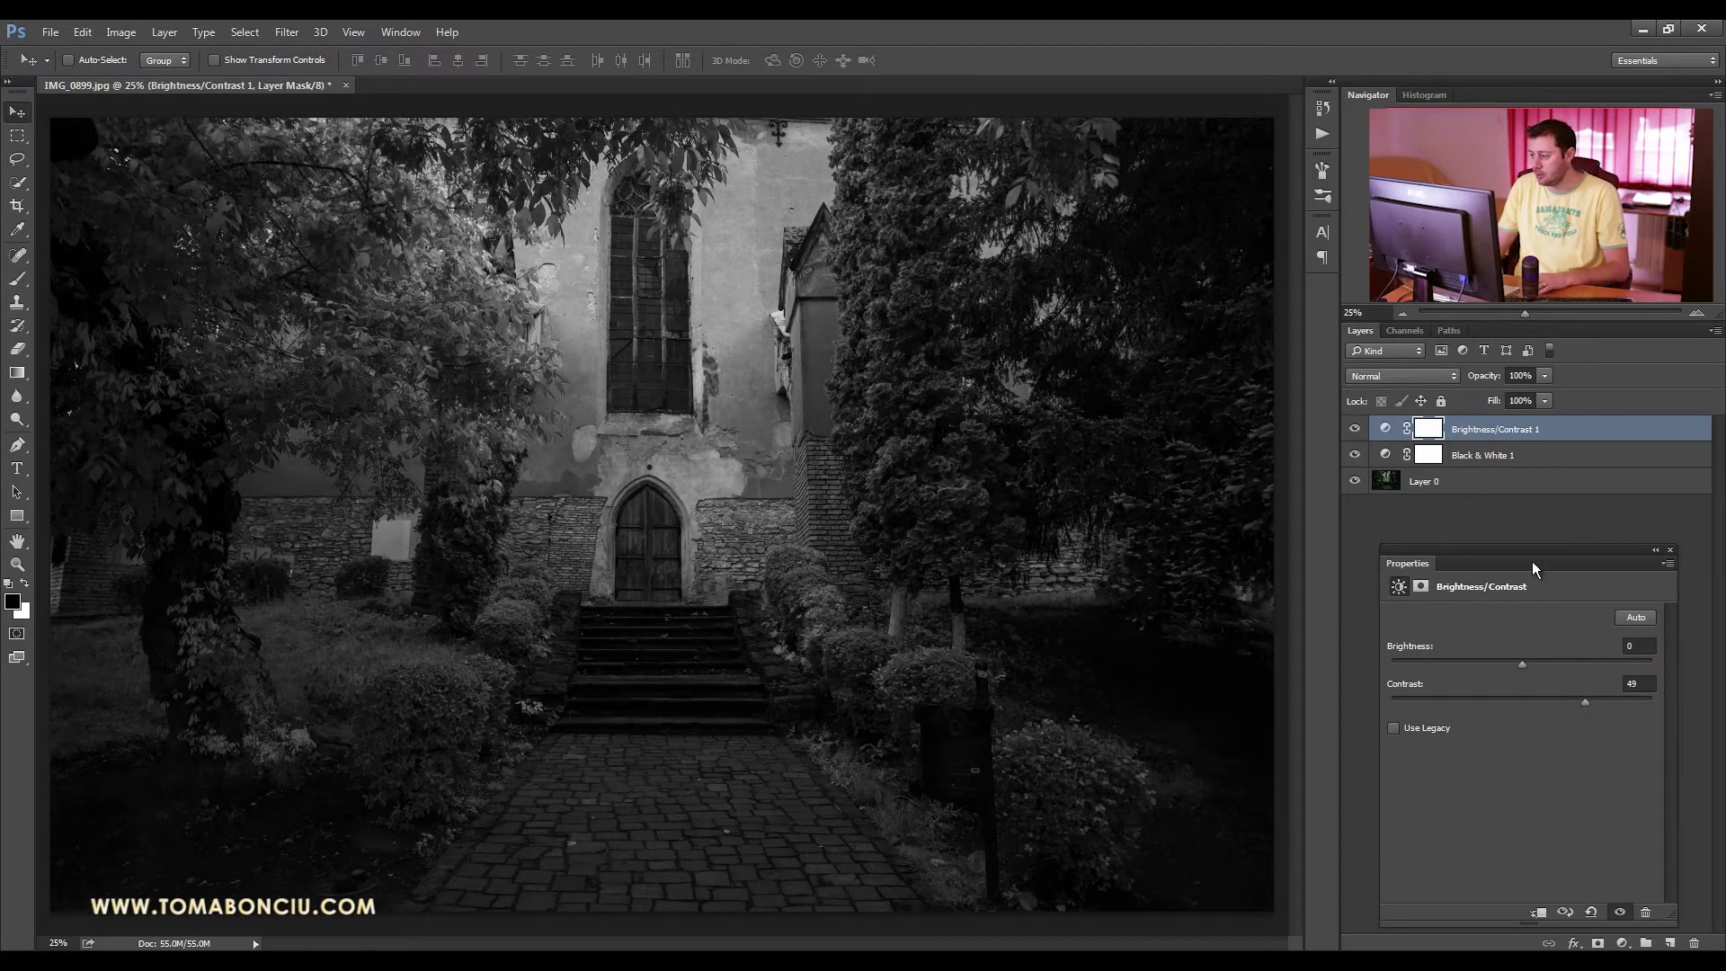
left_click_drag(1581, 429, 1695, 942)
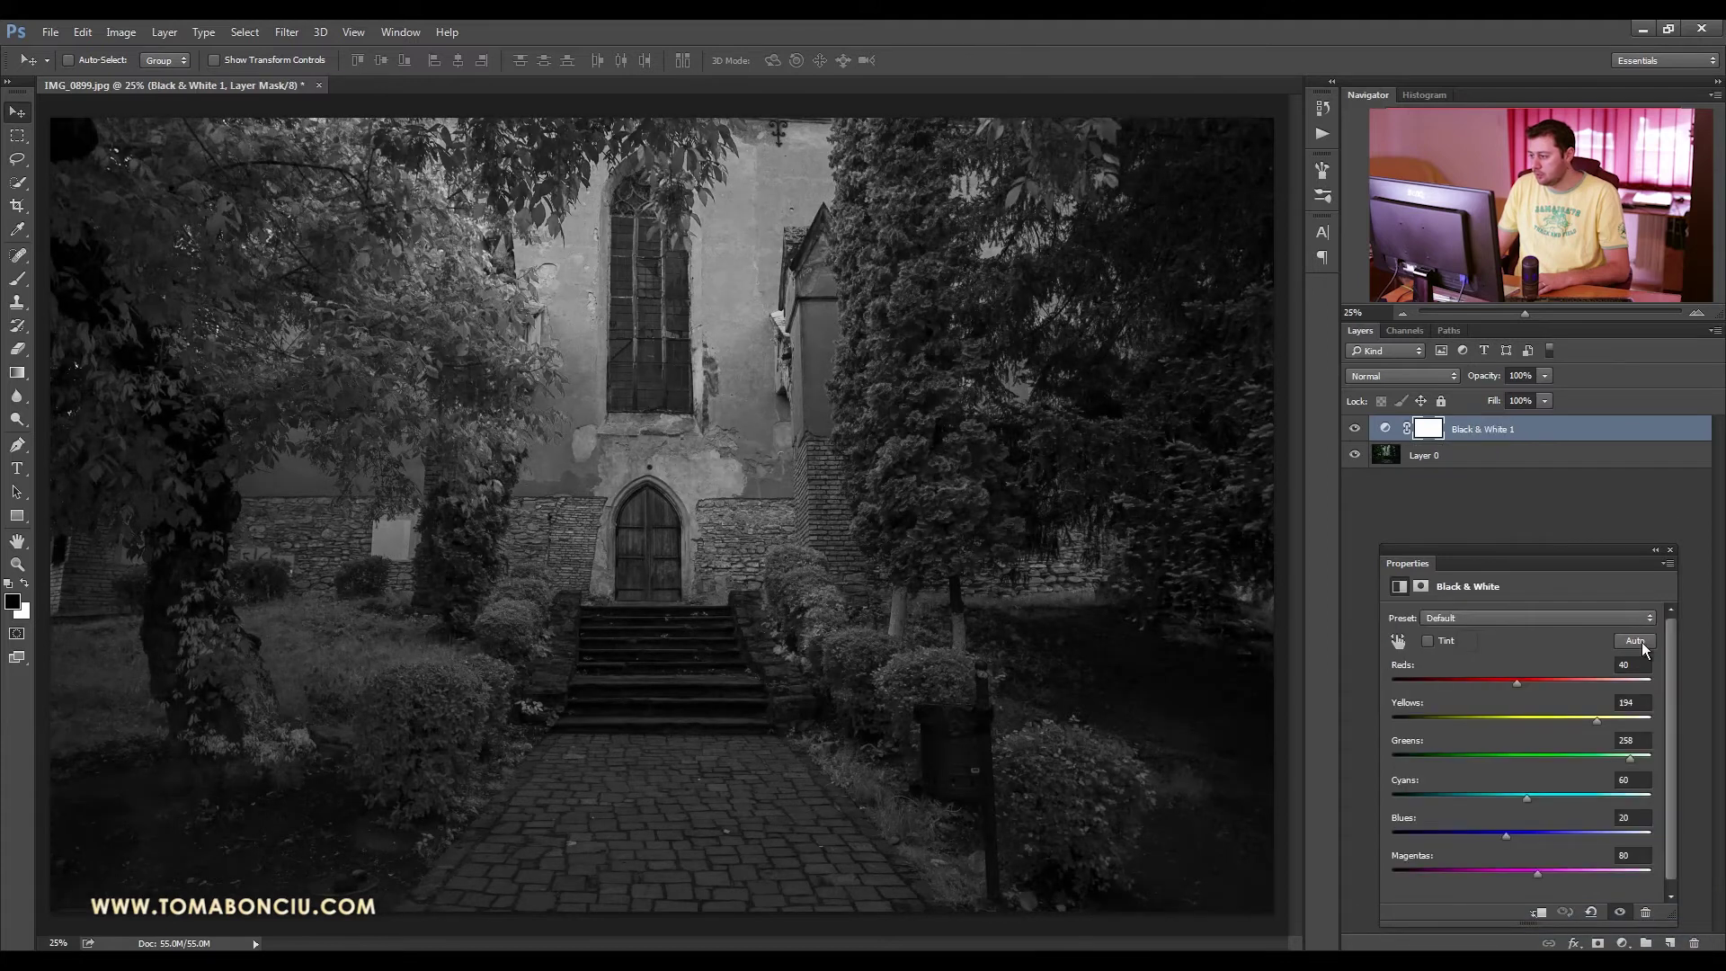
- Stamp Layer 0 and Black & White 1 into a new merged layer with Ctrl+Alt+E
left_click(1546, 454, "ctrl")
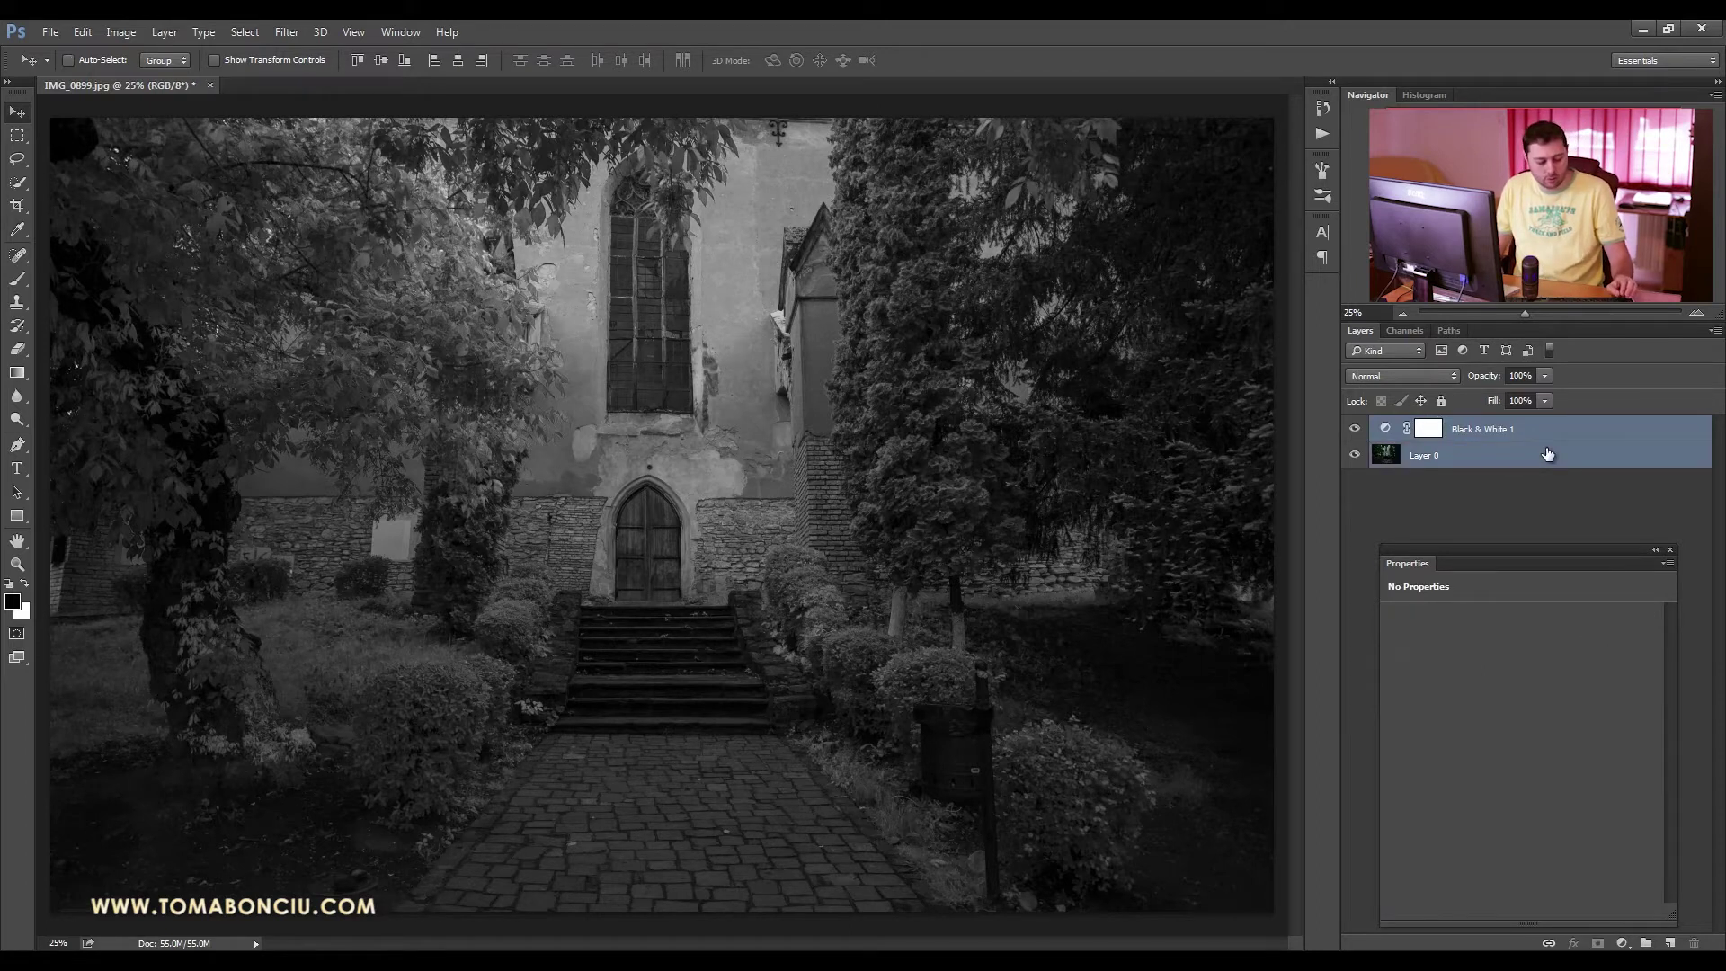
key("ctrl+alt+e")
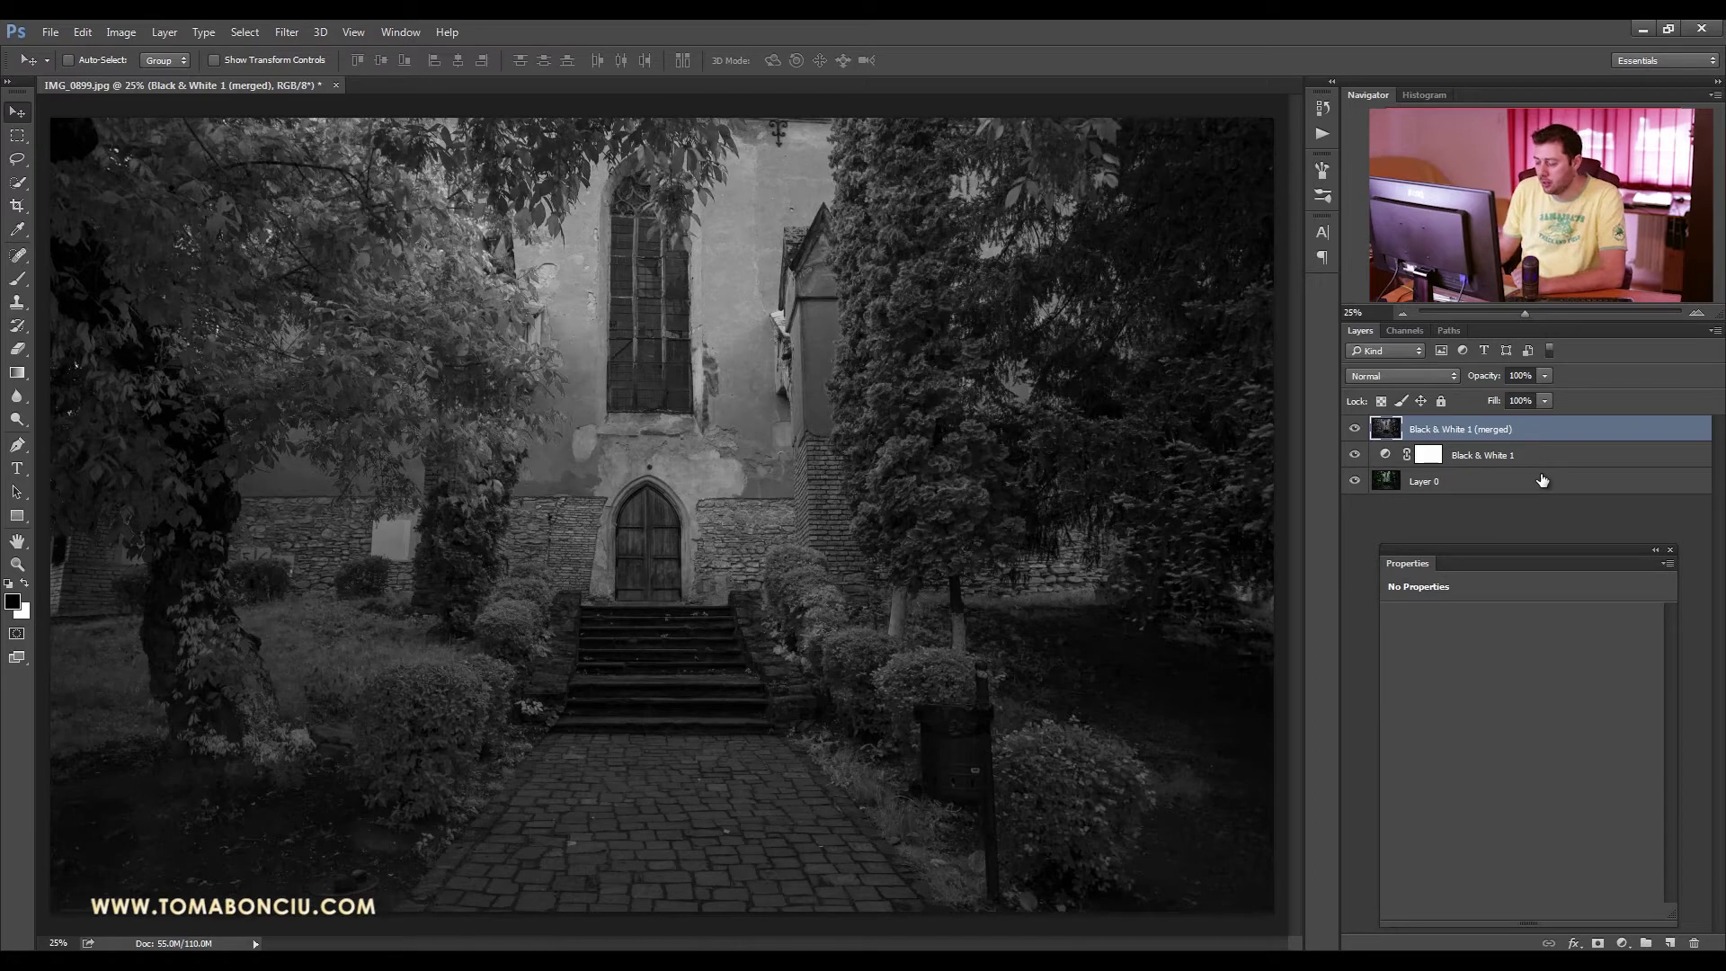
left_click_drag(1550, 539, 1546, 531)
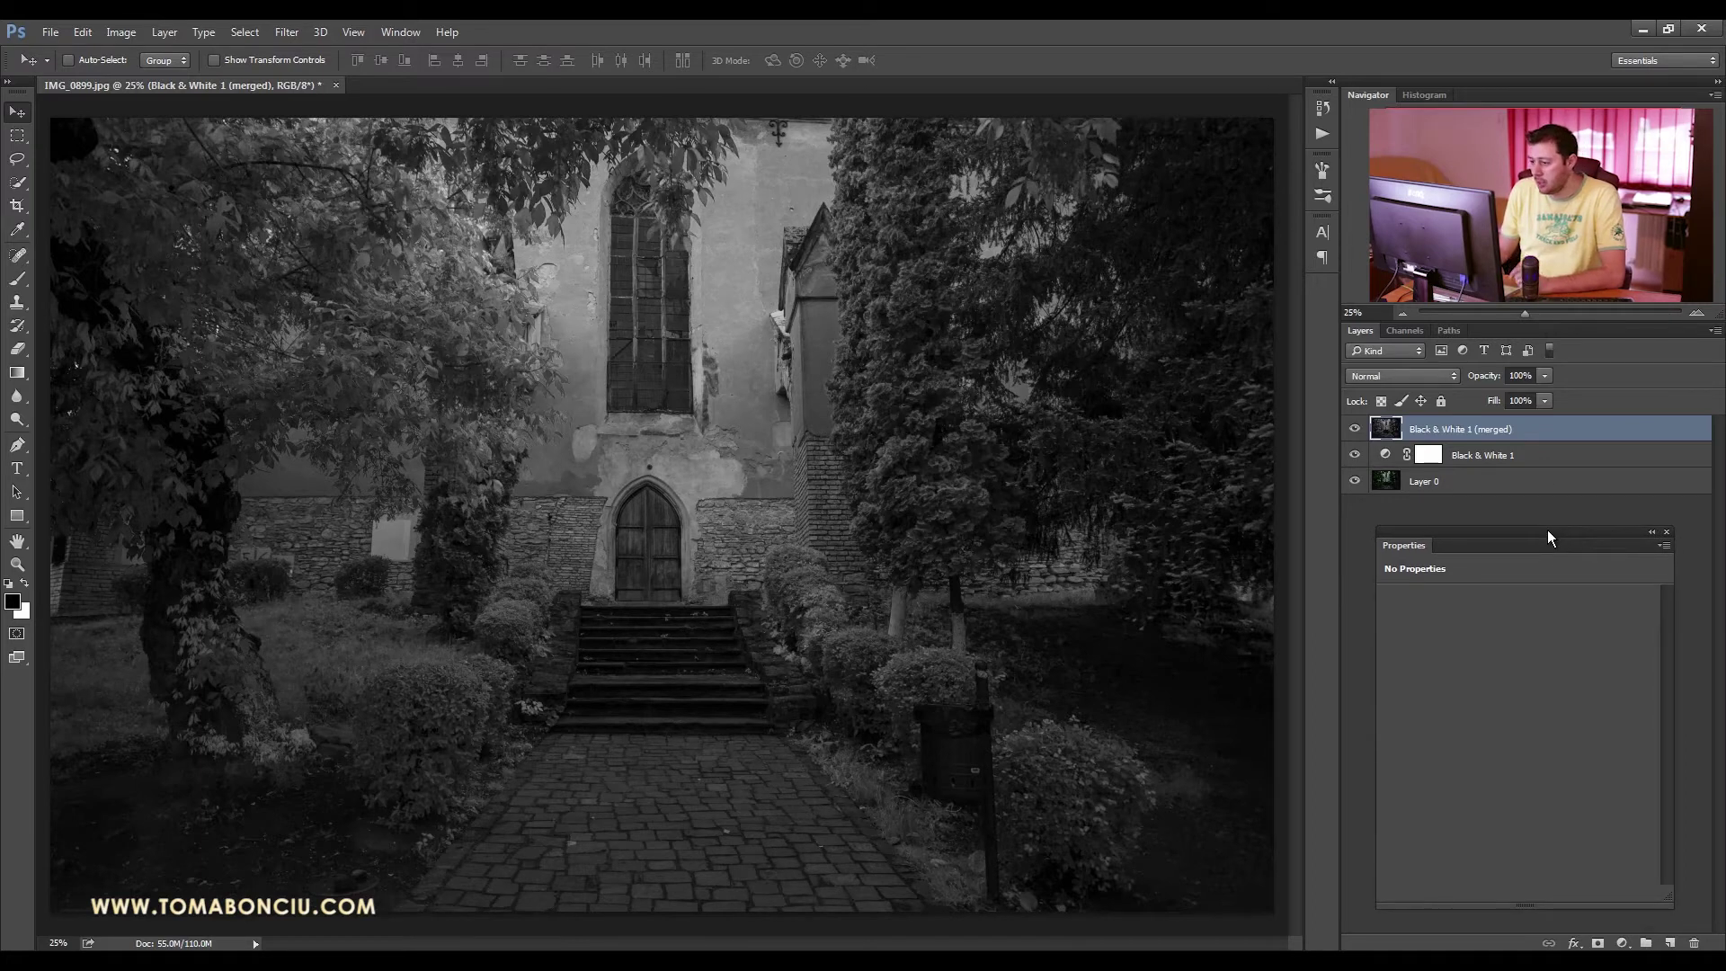
left_click_drag(1546, 531, 1552, 537)
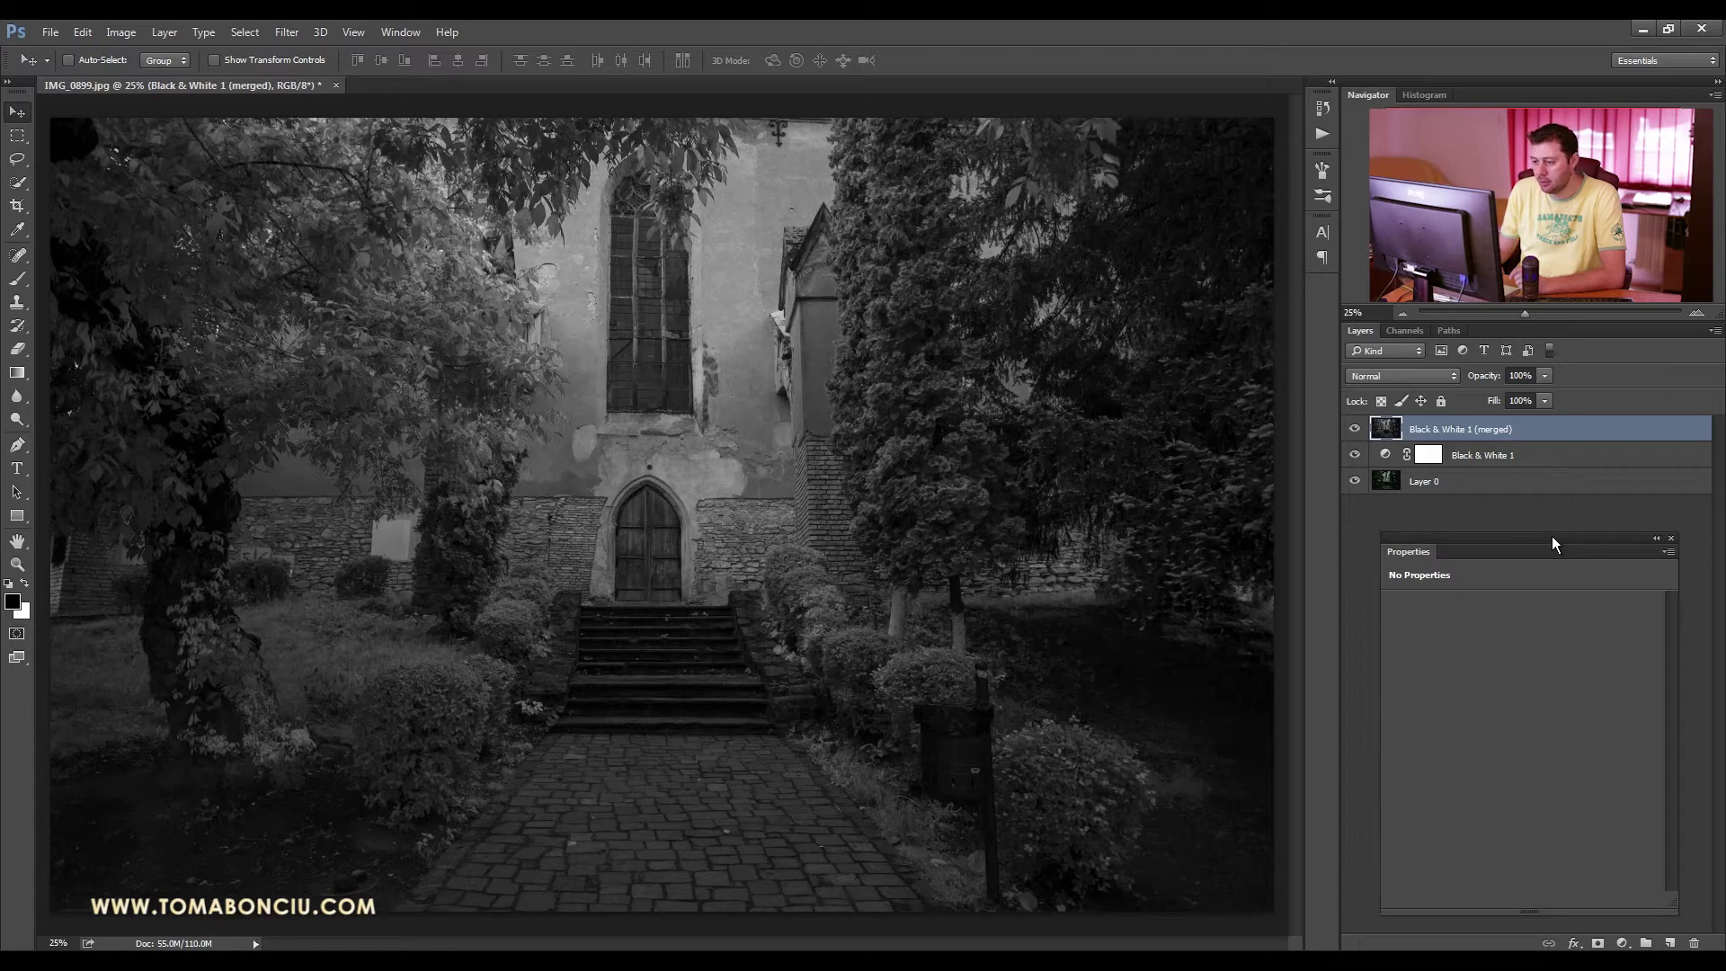
- Add a Brightness/Contrast layer at brightness −9 and contrast 29
left_click(1621, 942)
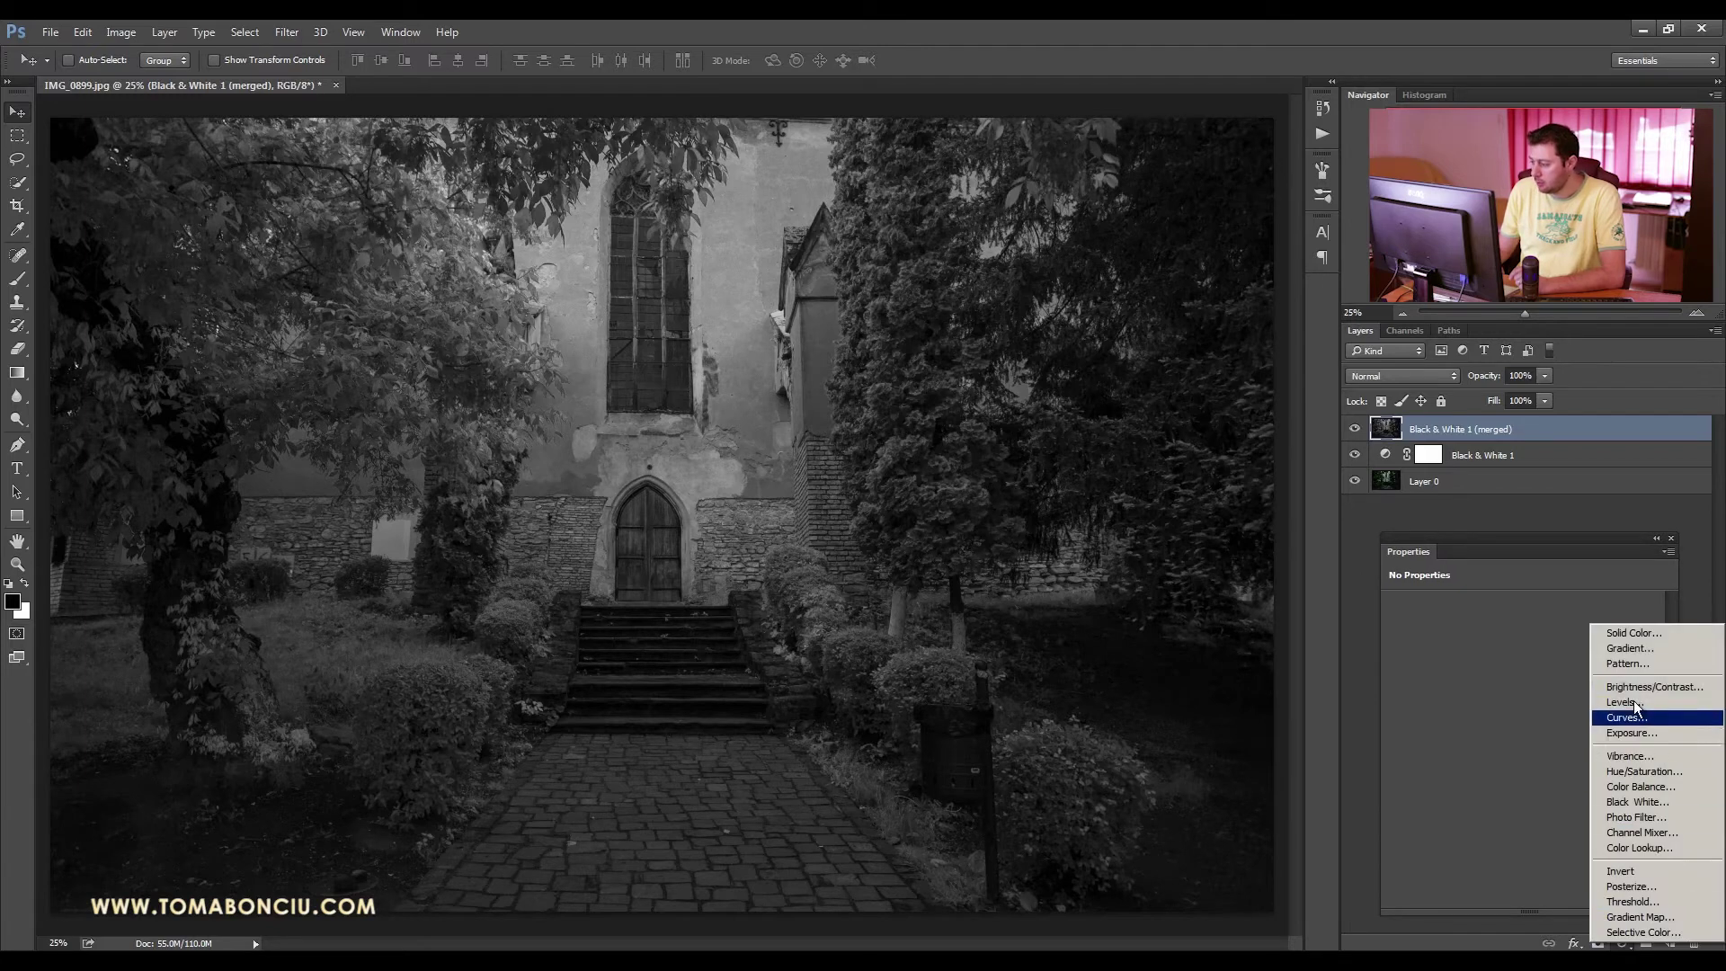
left_click(1634, 692)
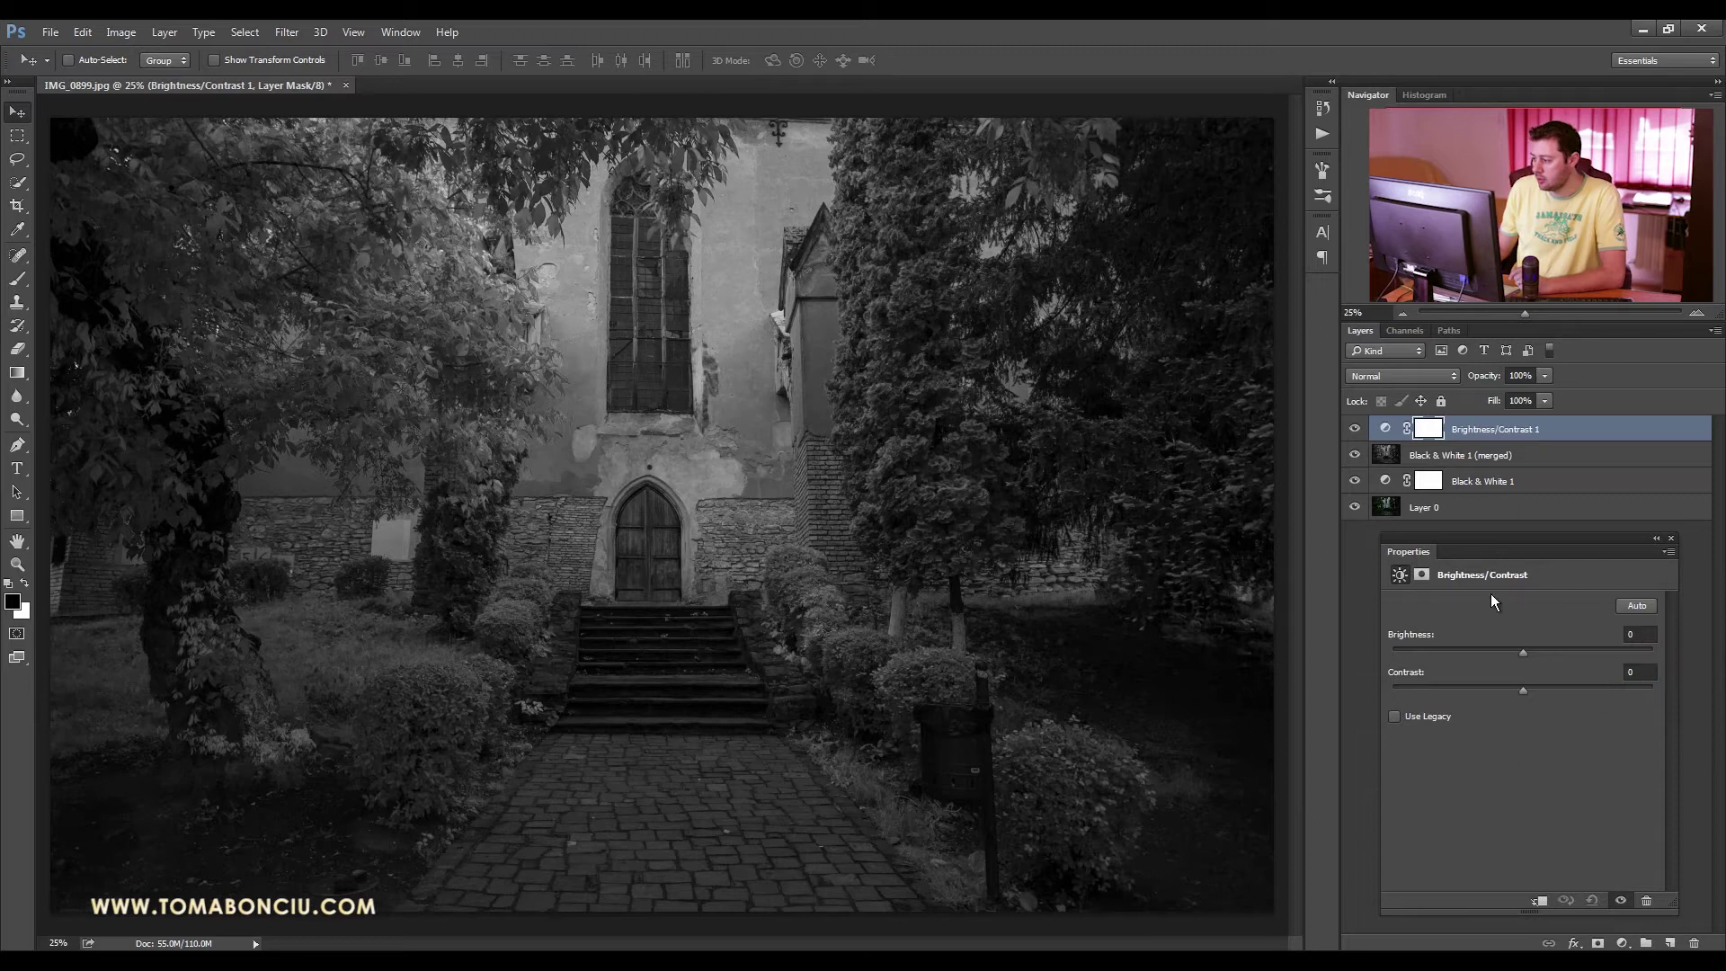
left_click_drag(1512, 654, 1573, 687)
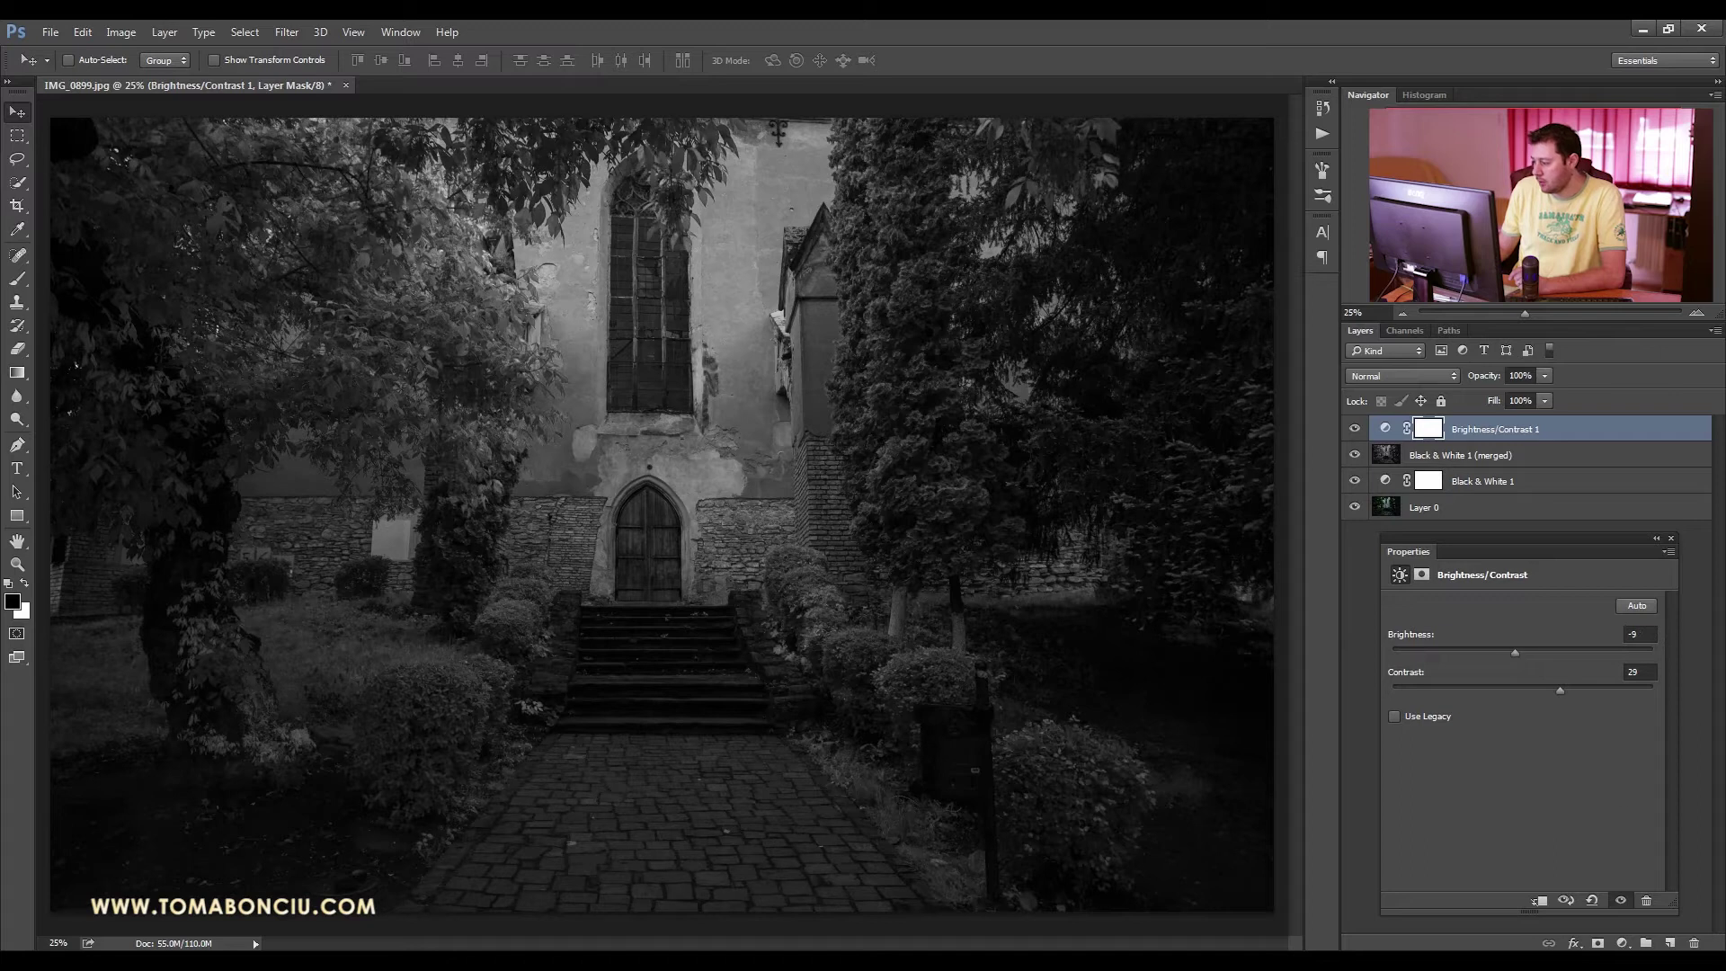
- Add a second Brightness/Contrast layer at brightness −137 and contrast 37
left_click(1622, 943)
left_click(1657, 683)
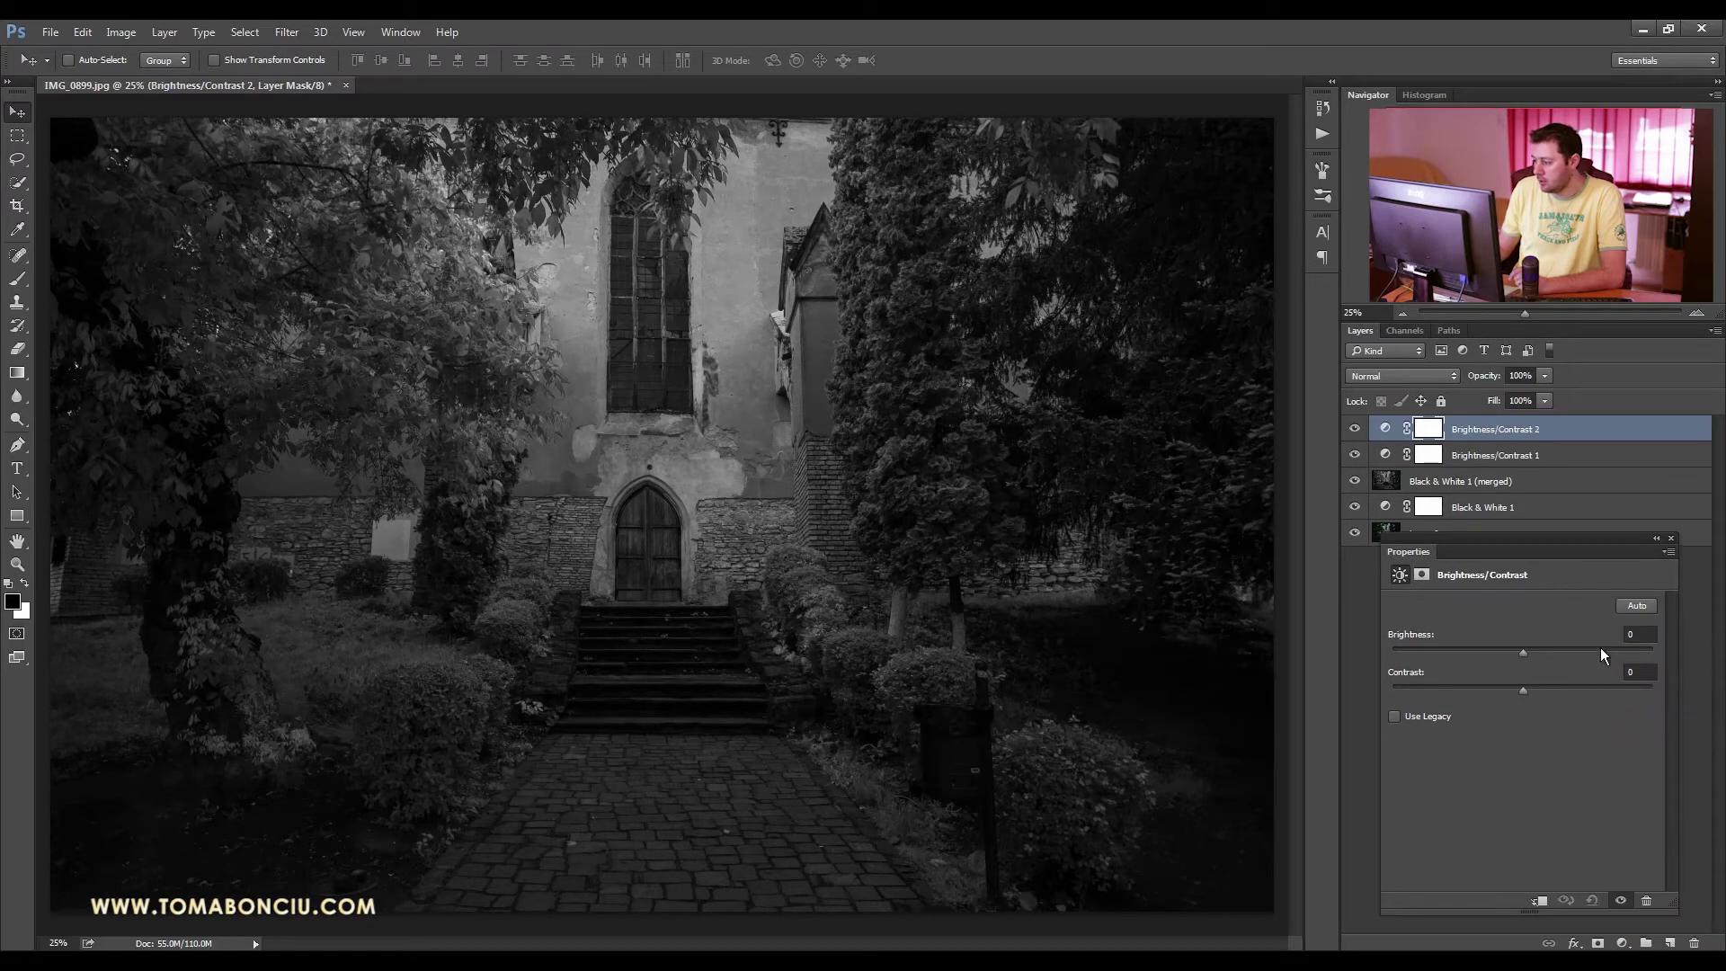
left_click_drag(1482, 652, 1404, 652)
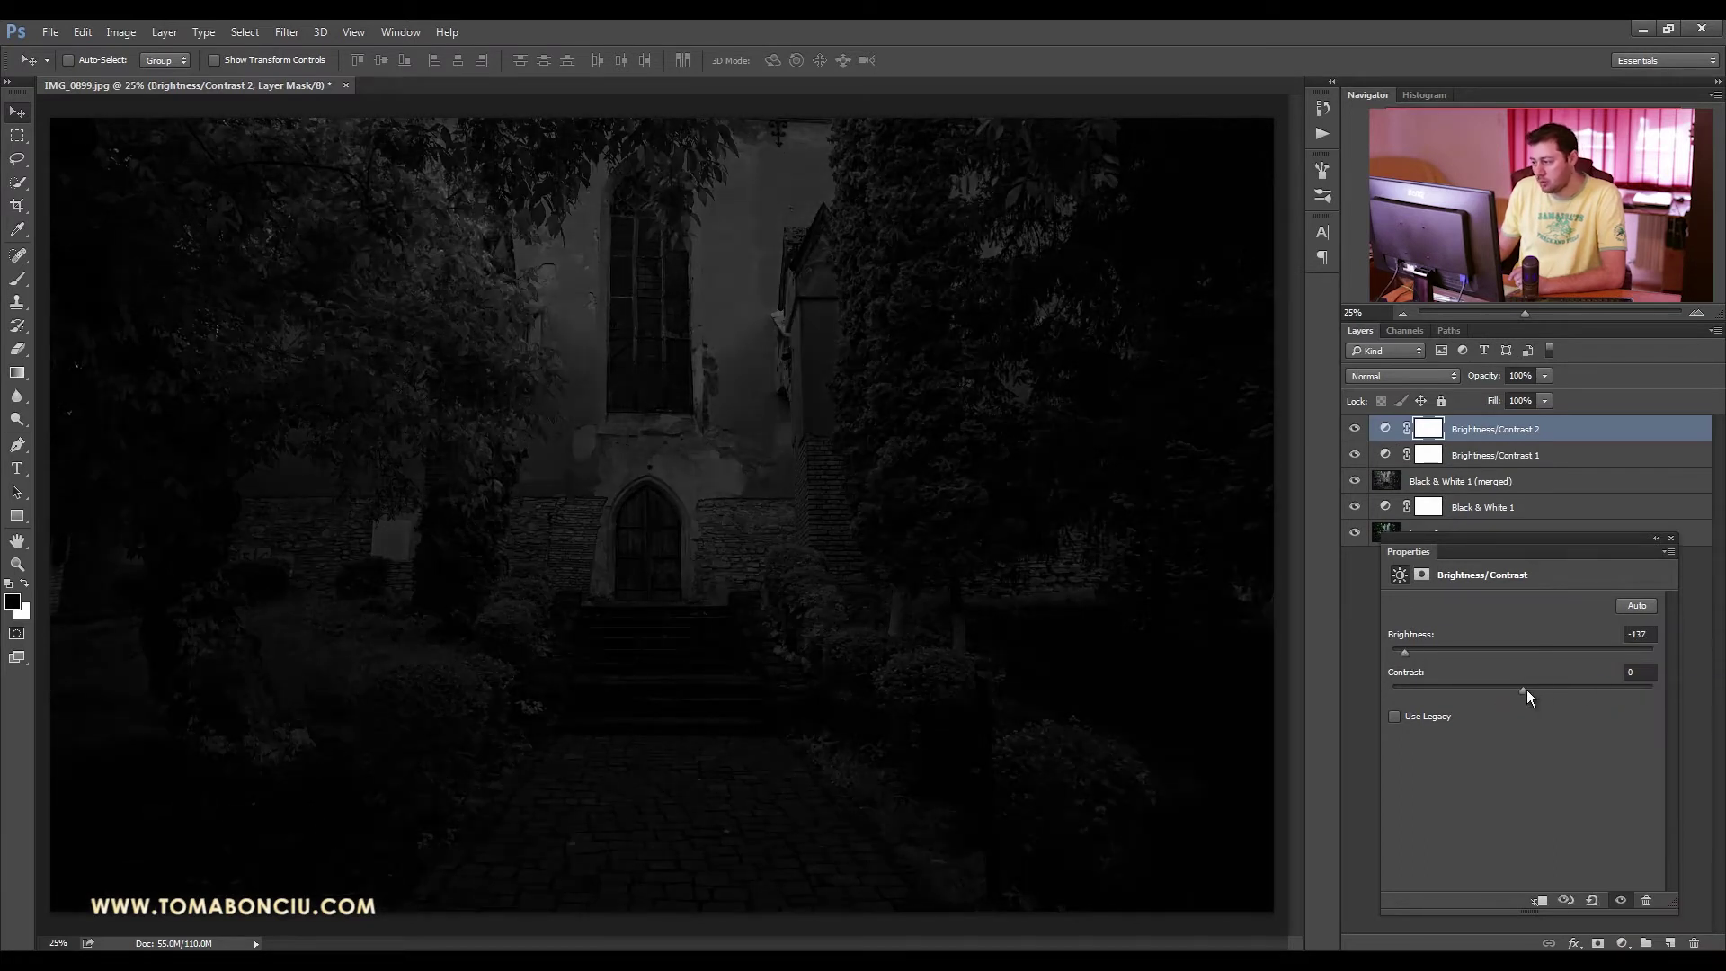
left_click_drag(1524, 688, 1573, 688)
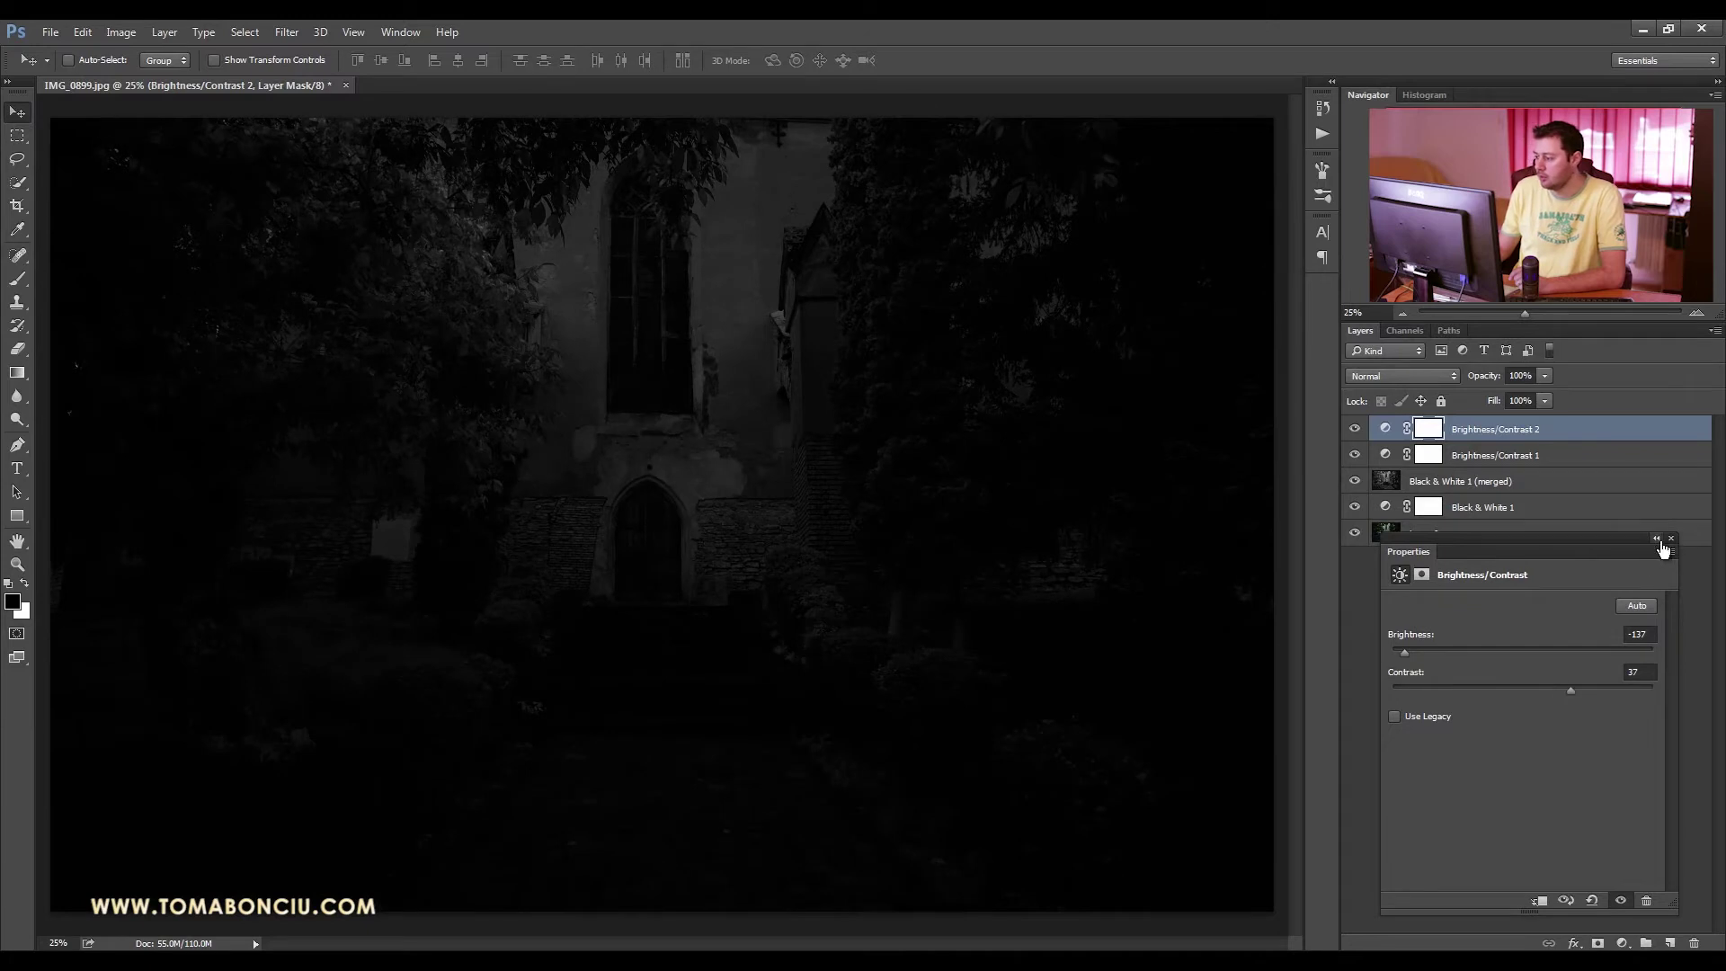
left_click_drag(1619, 537, 1616, 550)
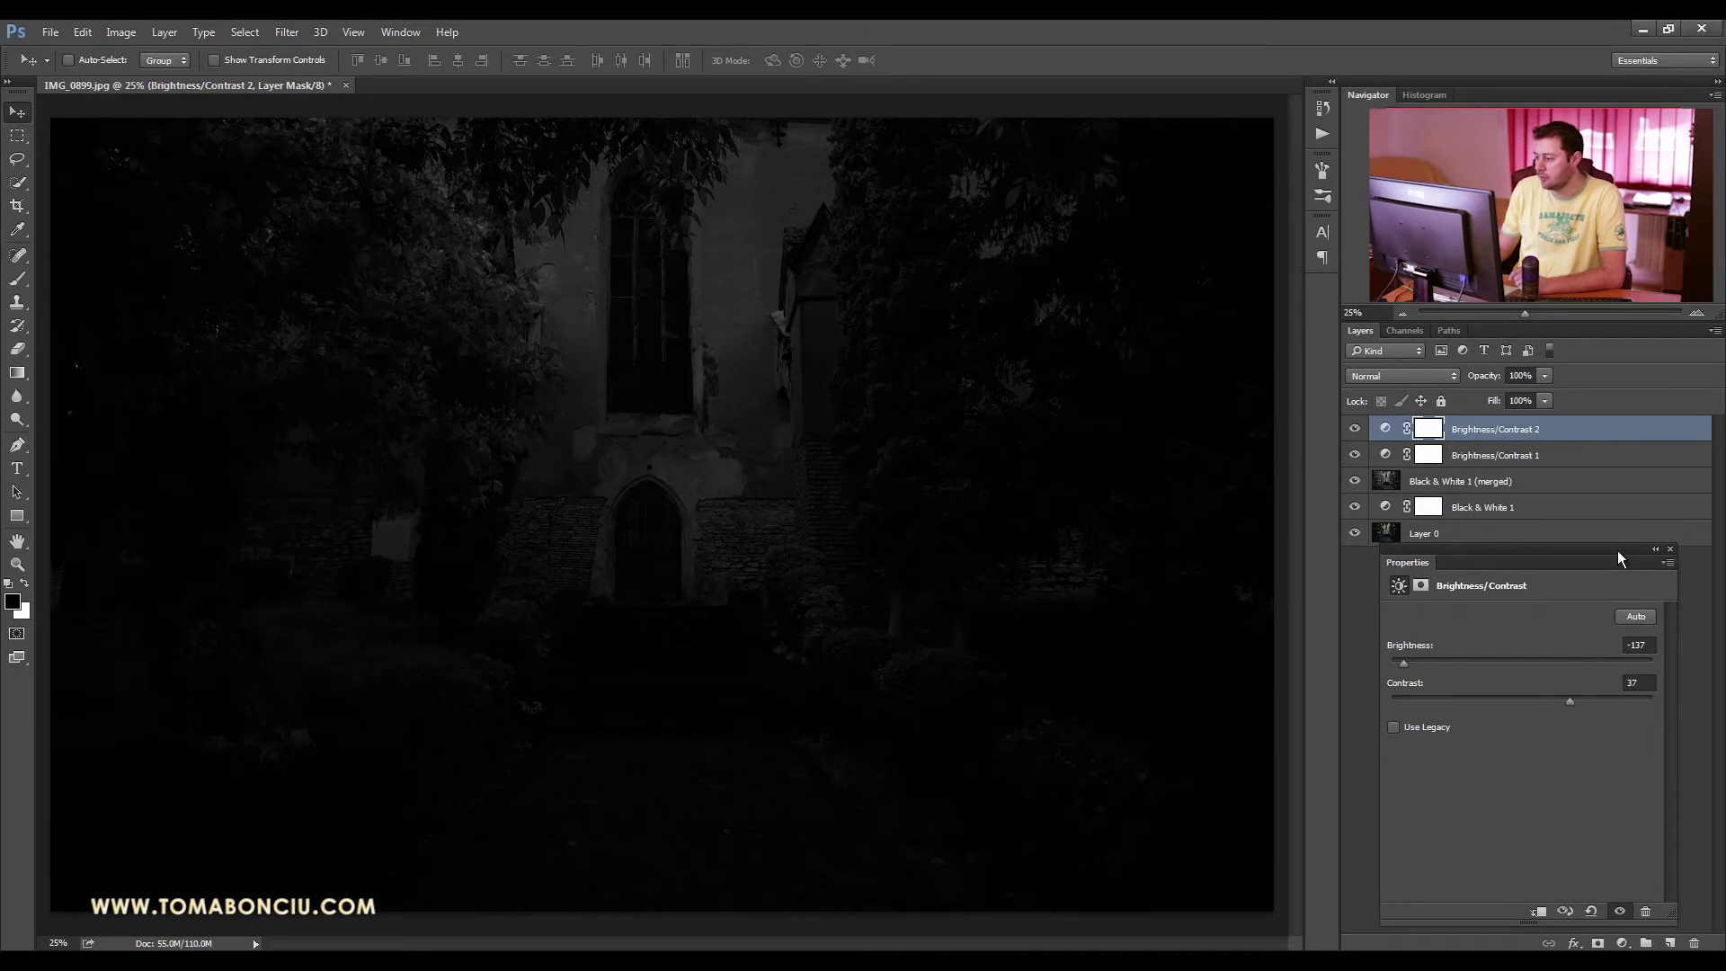
- On Brightness/Contrast 2's mask, paint at 100% a light streak down to the entrance door
left_click(1427, 429)
key("b")
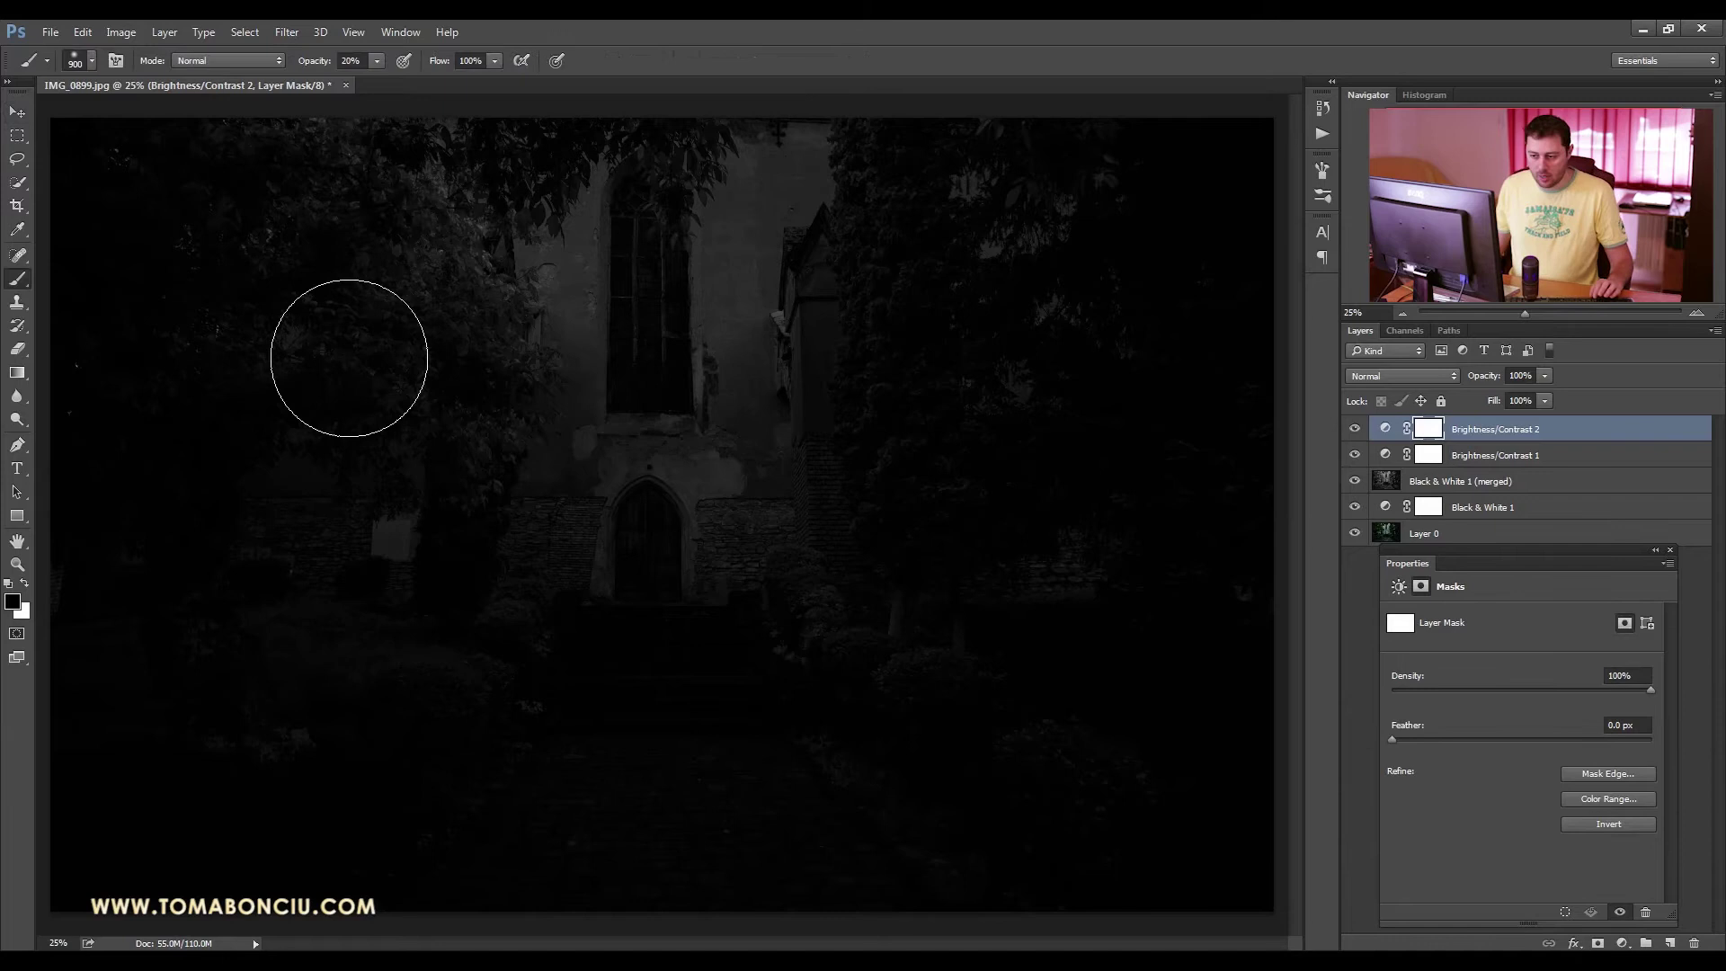
key("0")
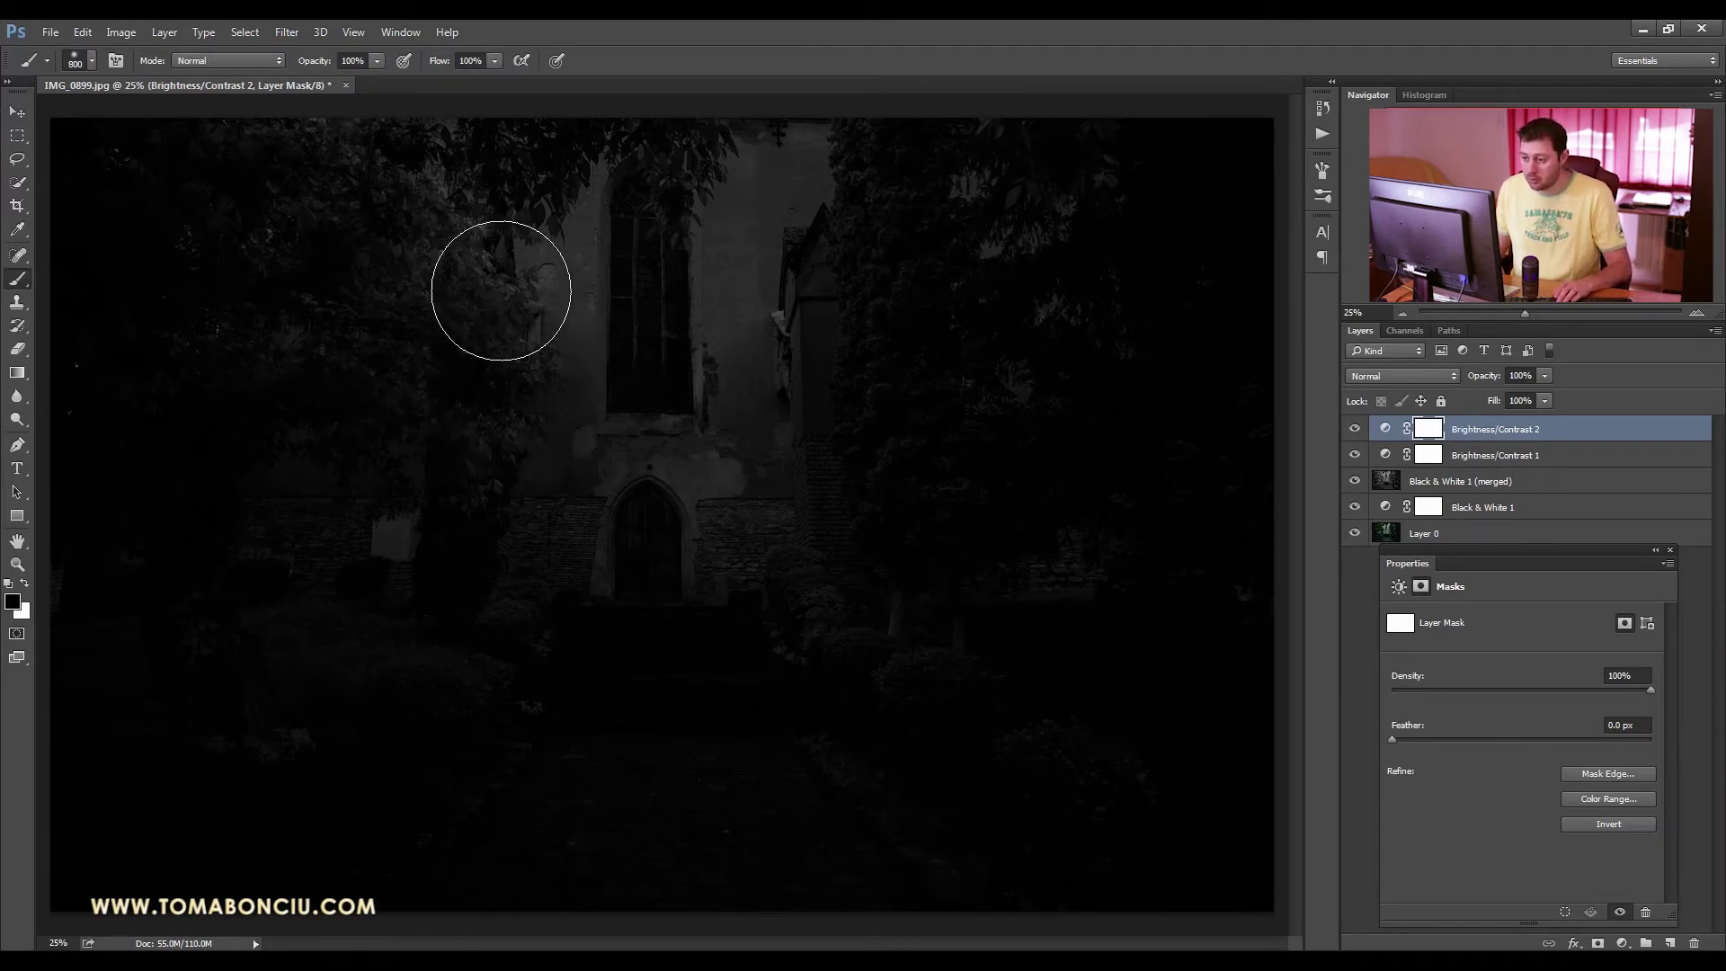
left_click_drag(421, 241, 457, 262)
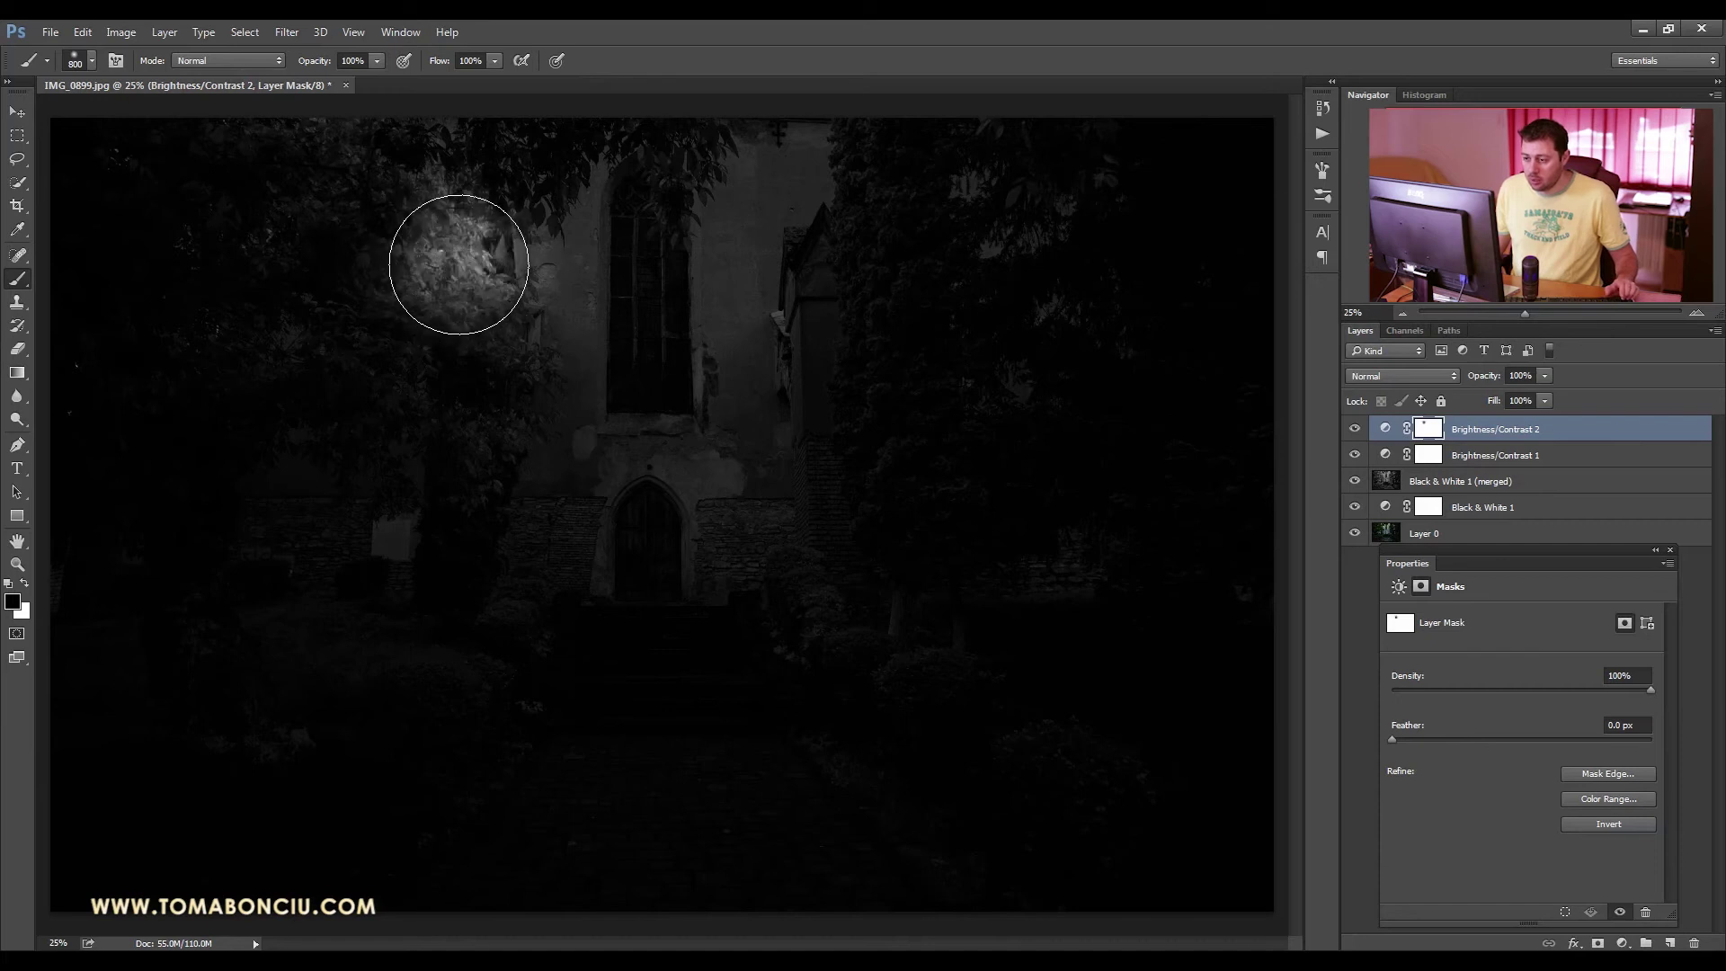
left_click(735, 578, "shift")
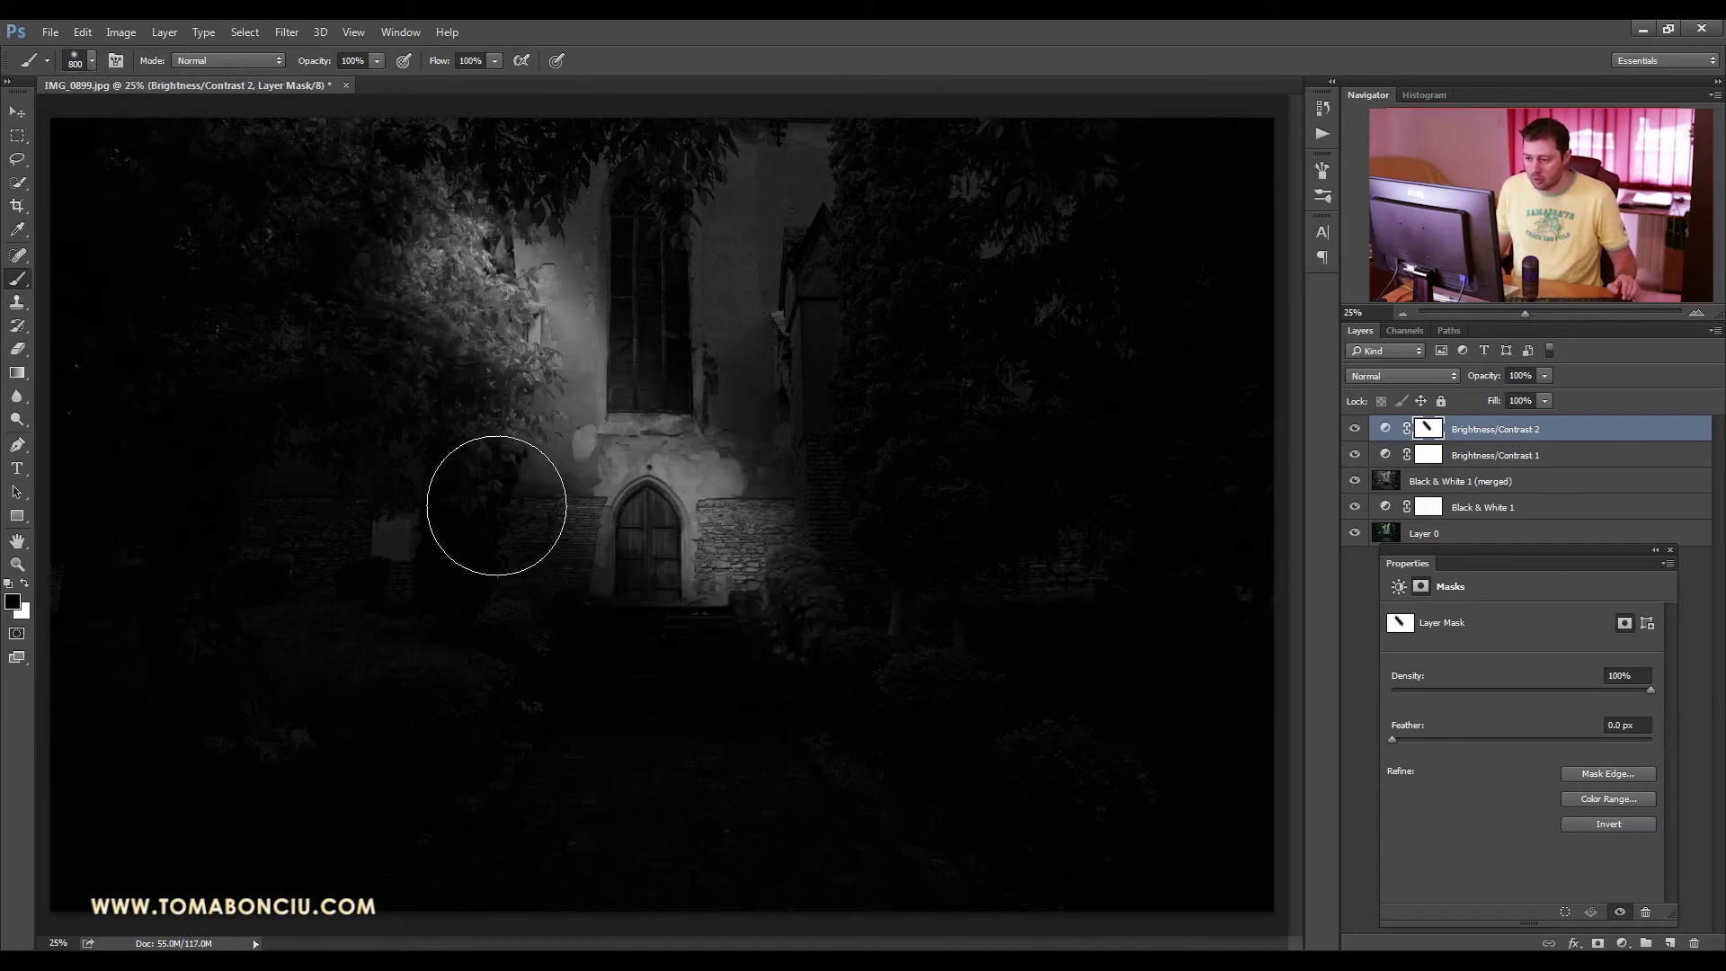
- Reveal the foliage, steps, bushes on both sides, the path and the wall by the window
left_click(493, 504)
left_click(633, 632, "shift")
left_click_drag(339, 489, 504, 720)
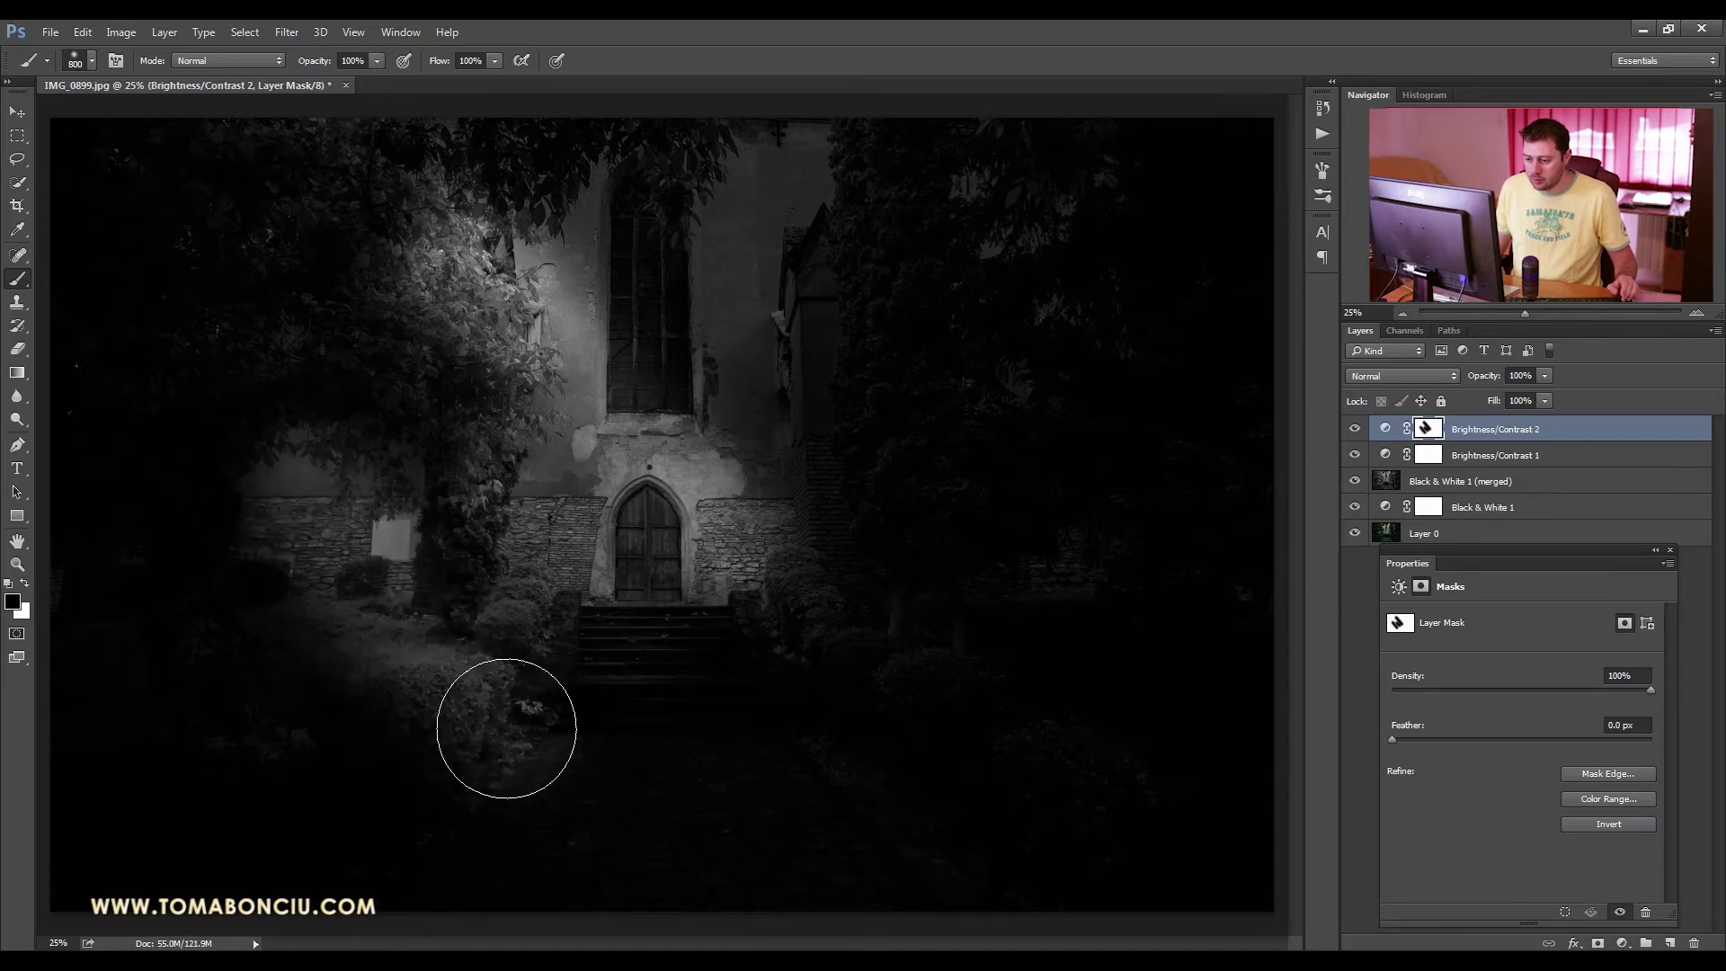
left_click(781, 630)
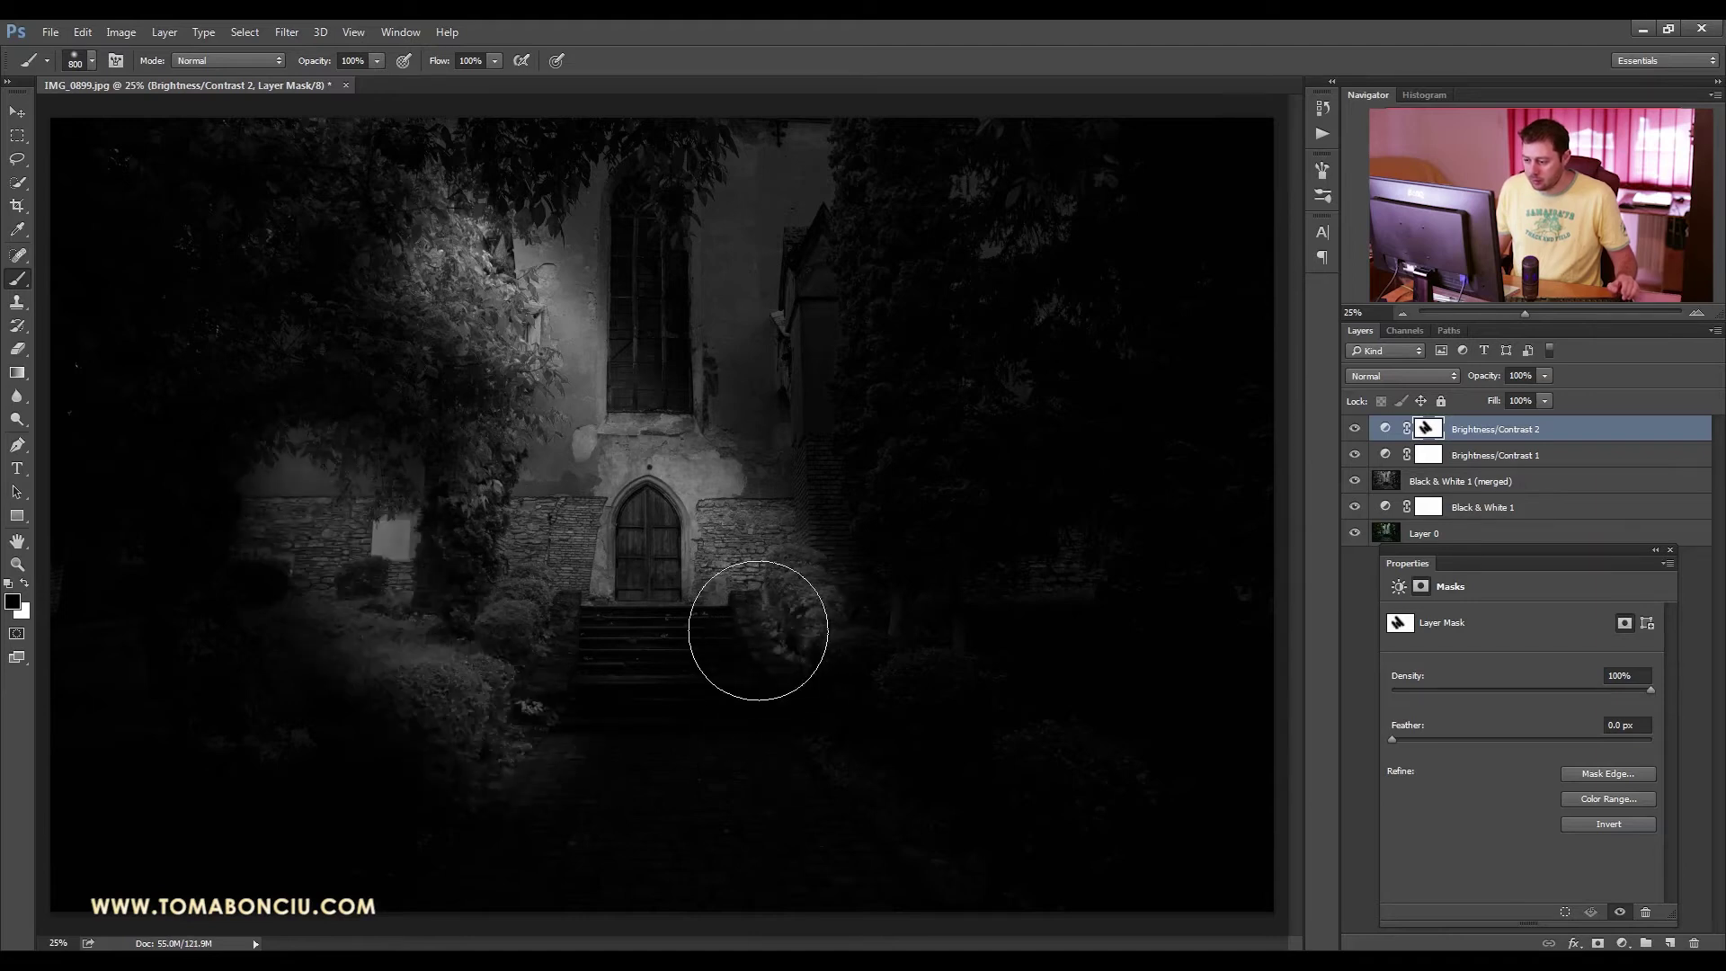
left_click(457, 912, "shift")
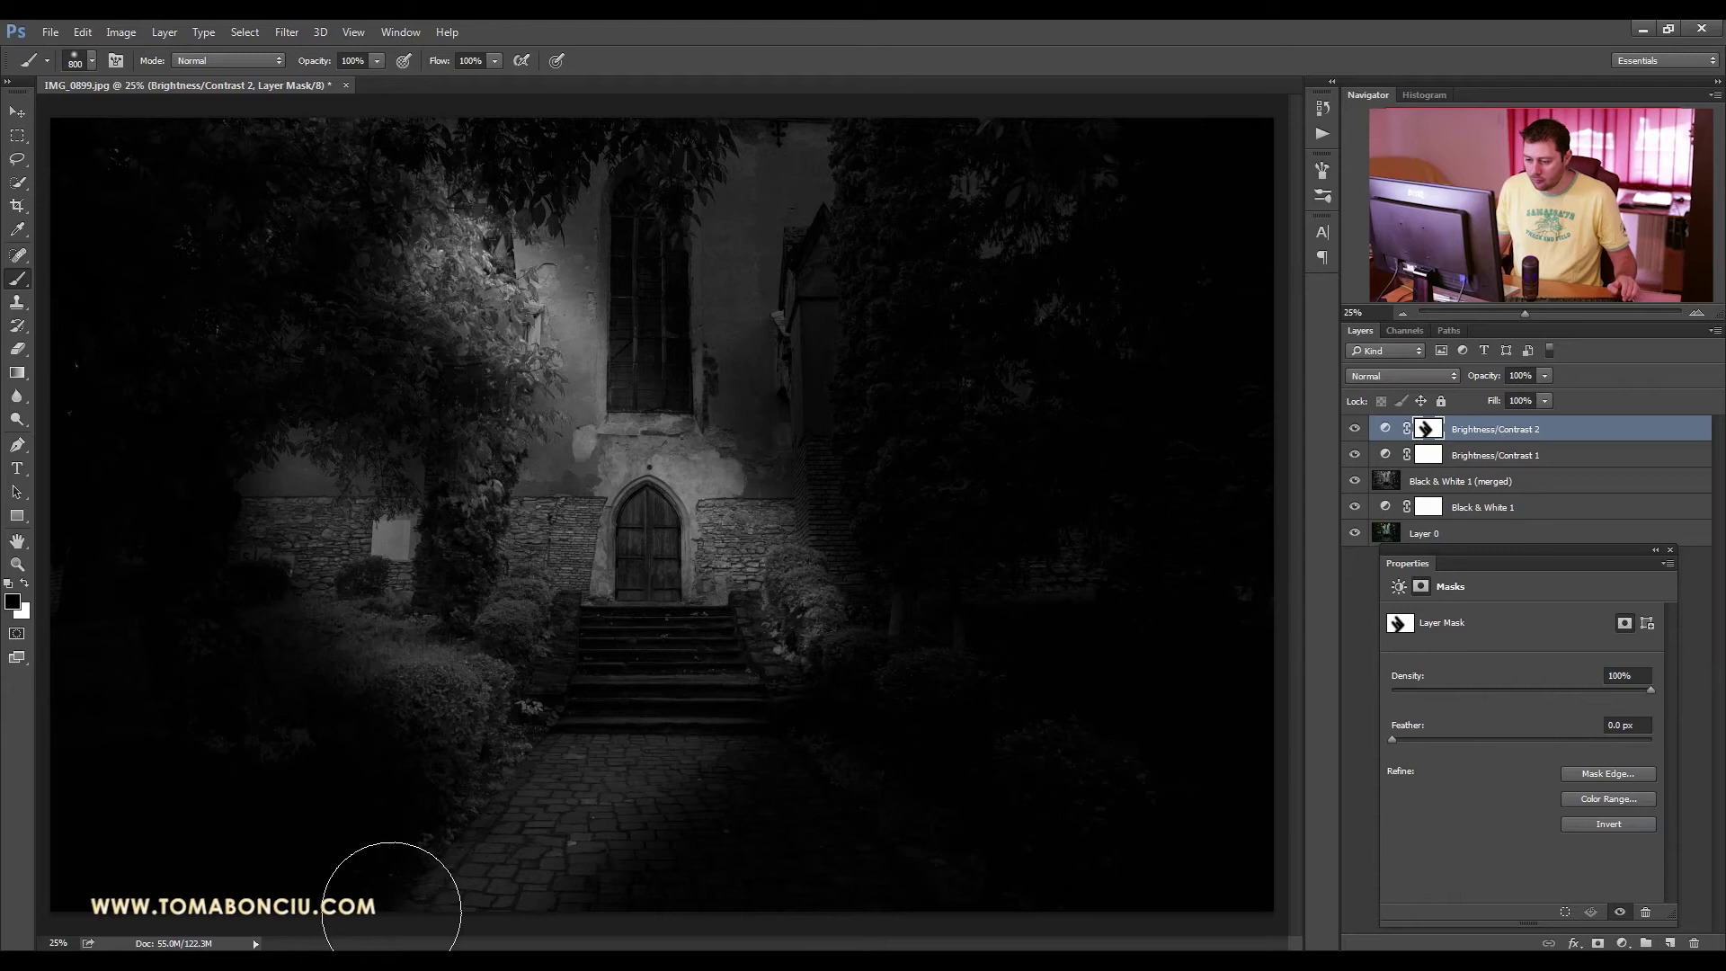
mouse_move(588, 315)
left_mouse_down()
mouse_move(498, 312)
mouse_move(467, 235)
left_mouse_up()
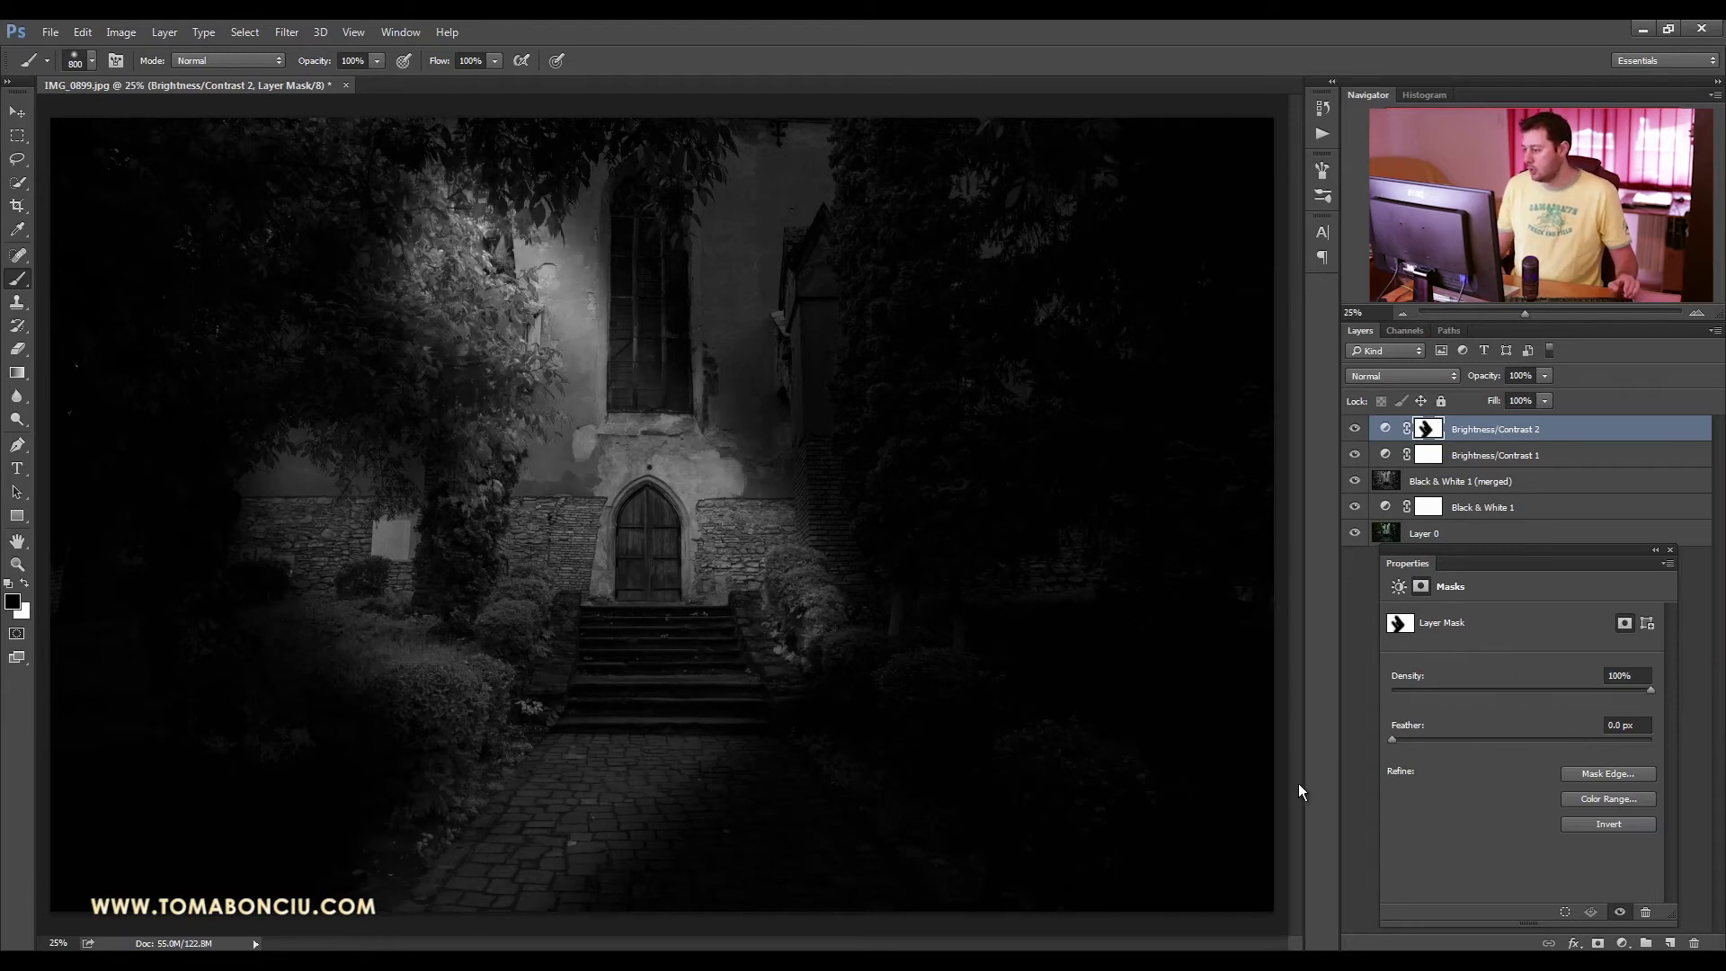
- With a 900 px brush at 10% opacity, softly lift the upper-left trees on the mask
key("1")
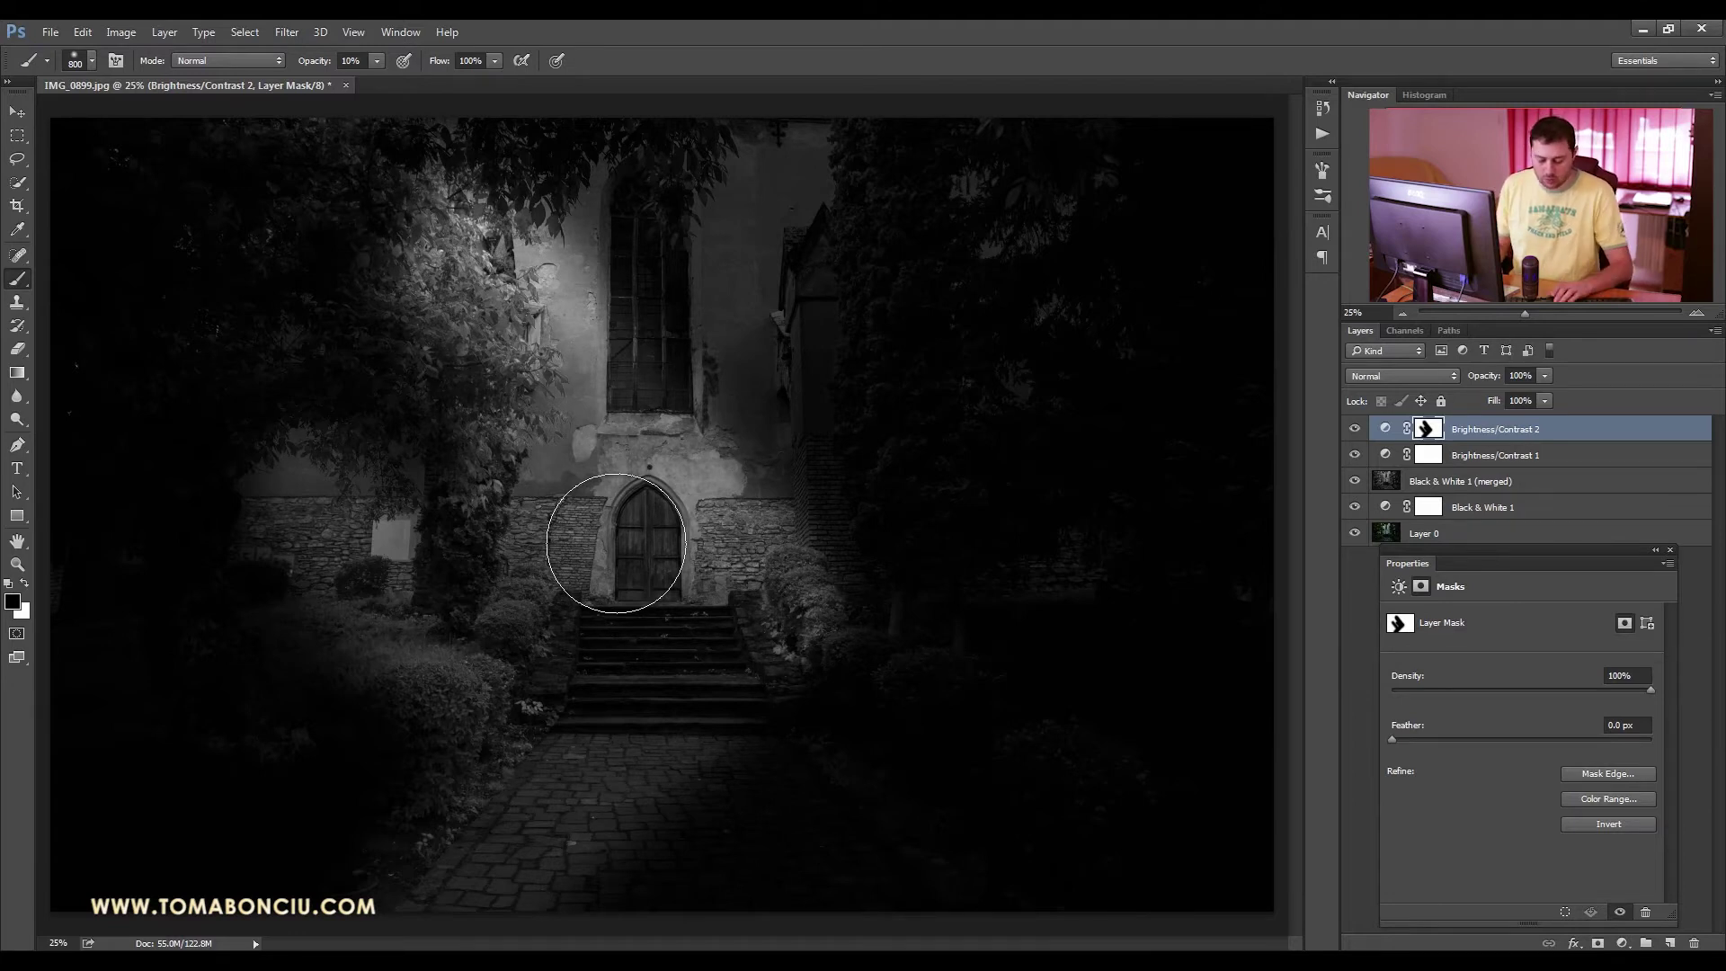
key("bracketright")
key("bracketright")
key("bracketright")
mouse_move(726, 376)
left_mouse_down()
mouse_move(559, 283)
mouse_move(547, 303)
mouse_move(715, 485)
mouse_move(573, 345)
mouse_move(719, 593)
mouse_move(679, 444)
mouse_move(617, 382)
left_mouse_up()
key("ctrl+z")
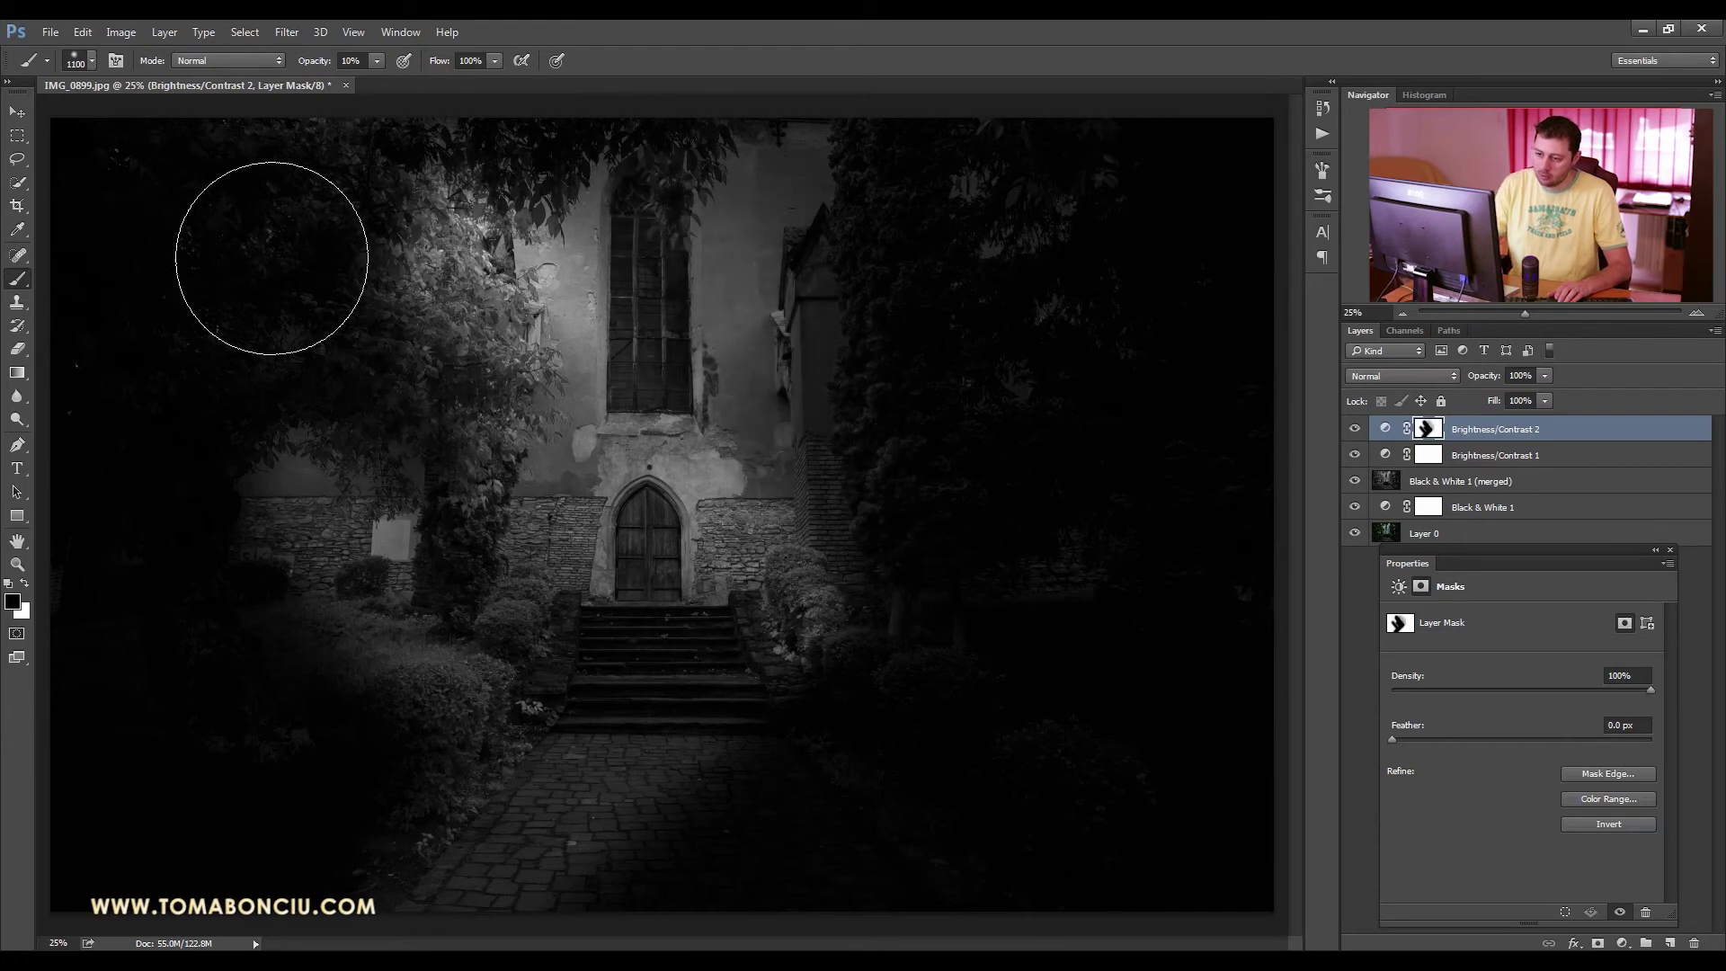
mouse_move(228, 277)
left_mouse_down()
mouse_move(158, 204)
mouse_move(138, 207)
mouse_move(270, 358)
mouse_move(303, 550)
mouse_move(262, 608)
mouse_move(385, 539)
mouse_move(566, 648)
mouse_move(676, 461)
mouse_move(798, 452)
left_mouse_up()
- At 33.3% zoom and 20% opacity, softly brighten the dark bushes right of the path
key("ctrl+equal")
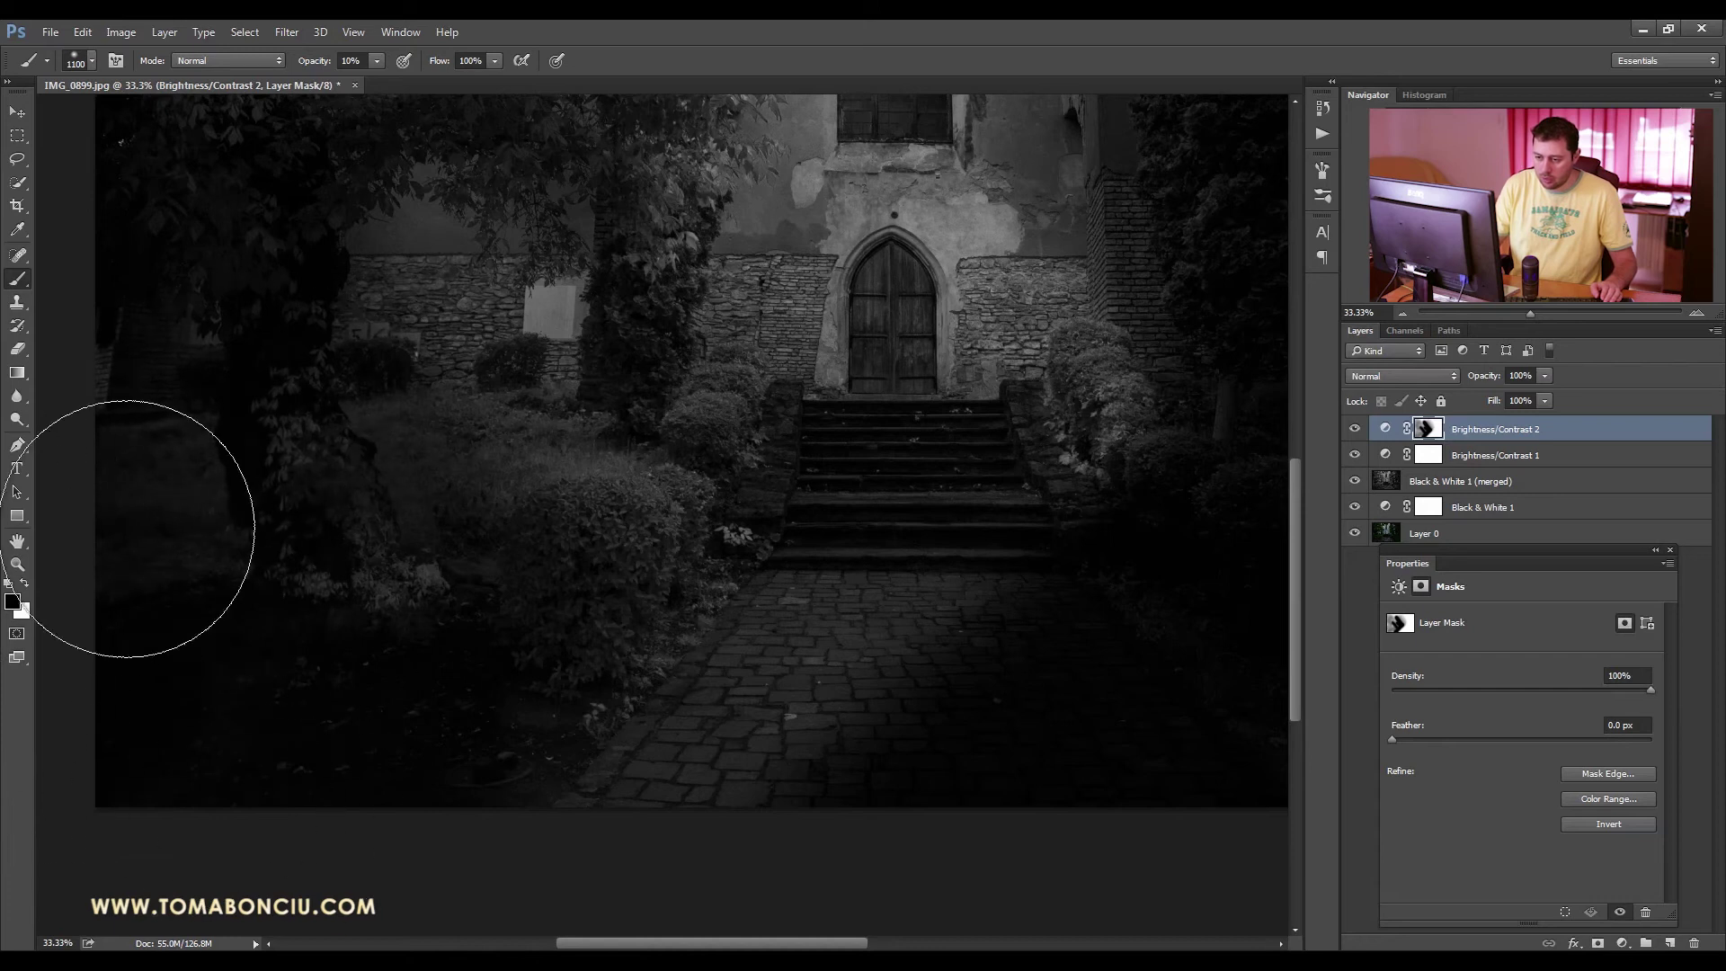
left_click_drag(370, 381, 461, 561)
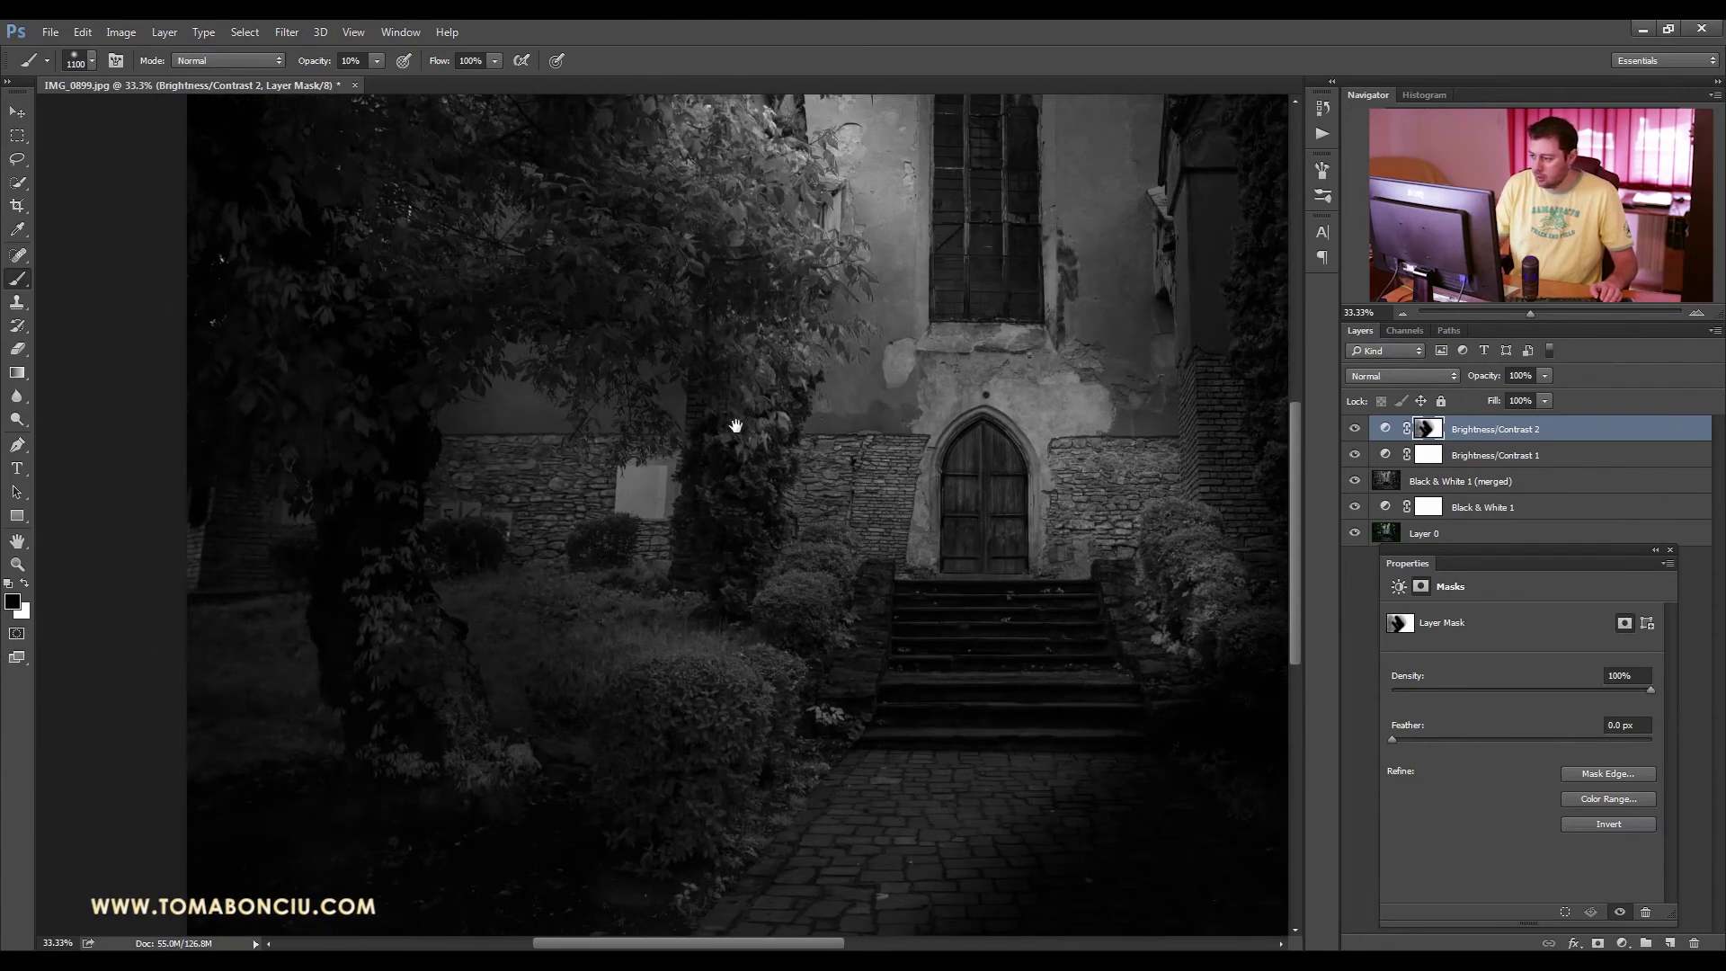
left_click_drag(735, 425, 360, 624)
left_click_drag(526, 433, 539, 513)
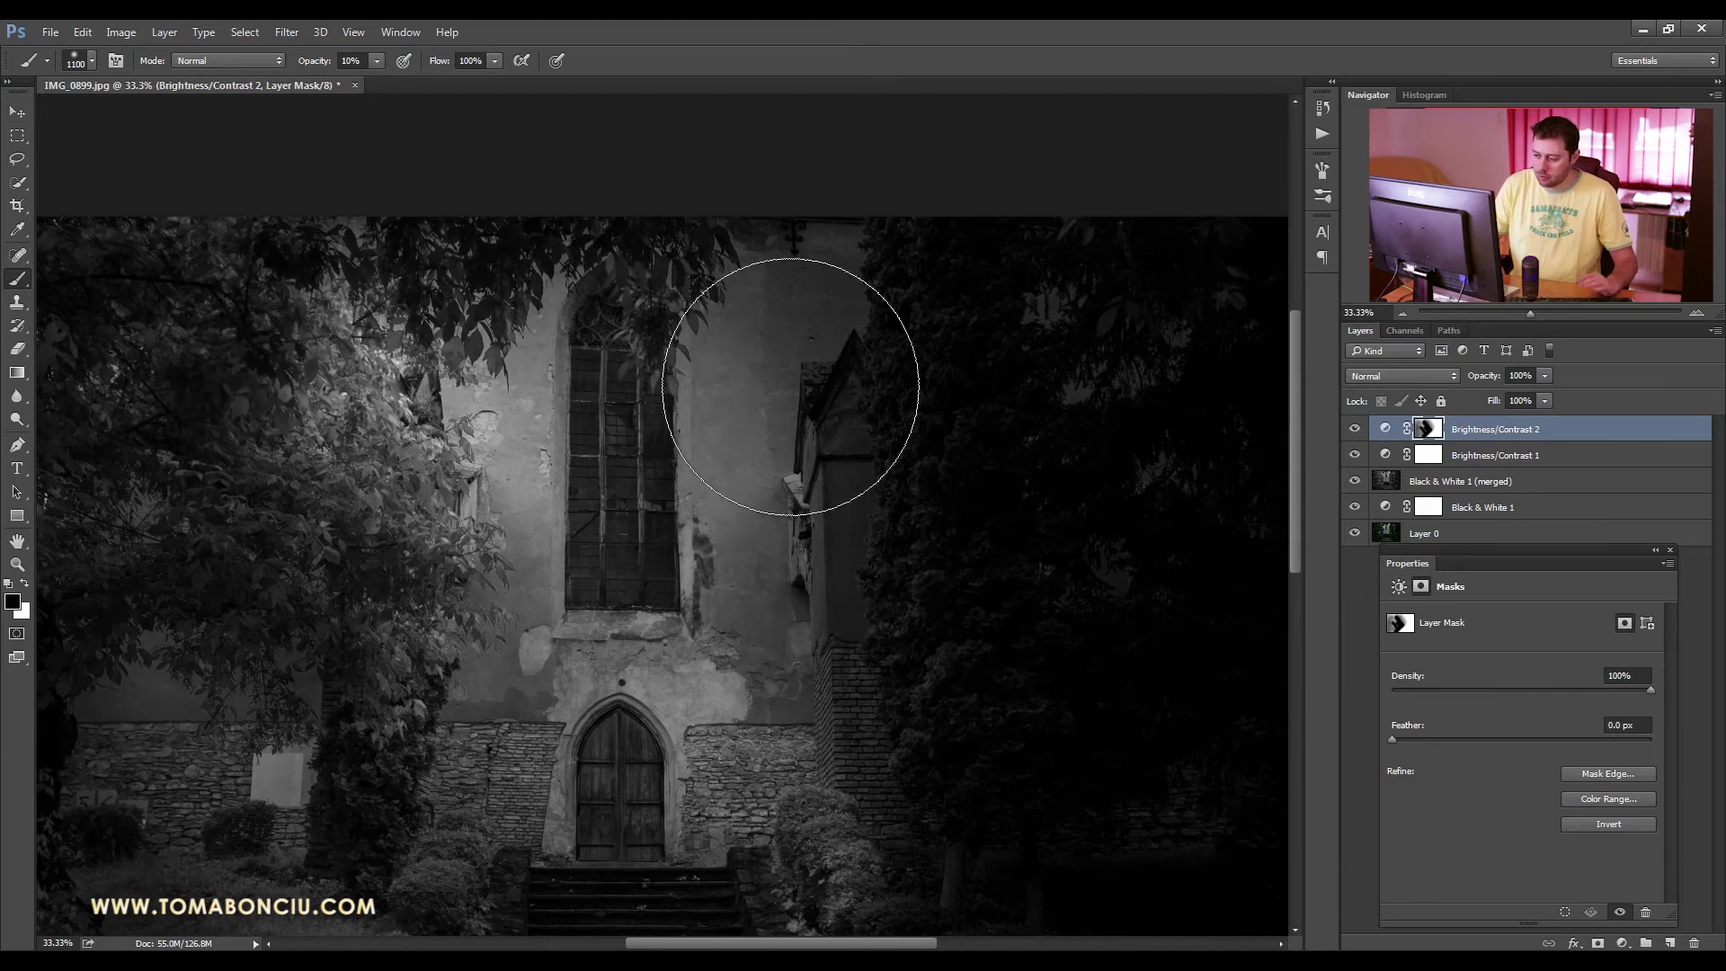
mouse_move(928, 493)
left_mouse_down()
mouse_move(913, 743)
mouse_move(809, 469)
left_mouse_up()
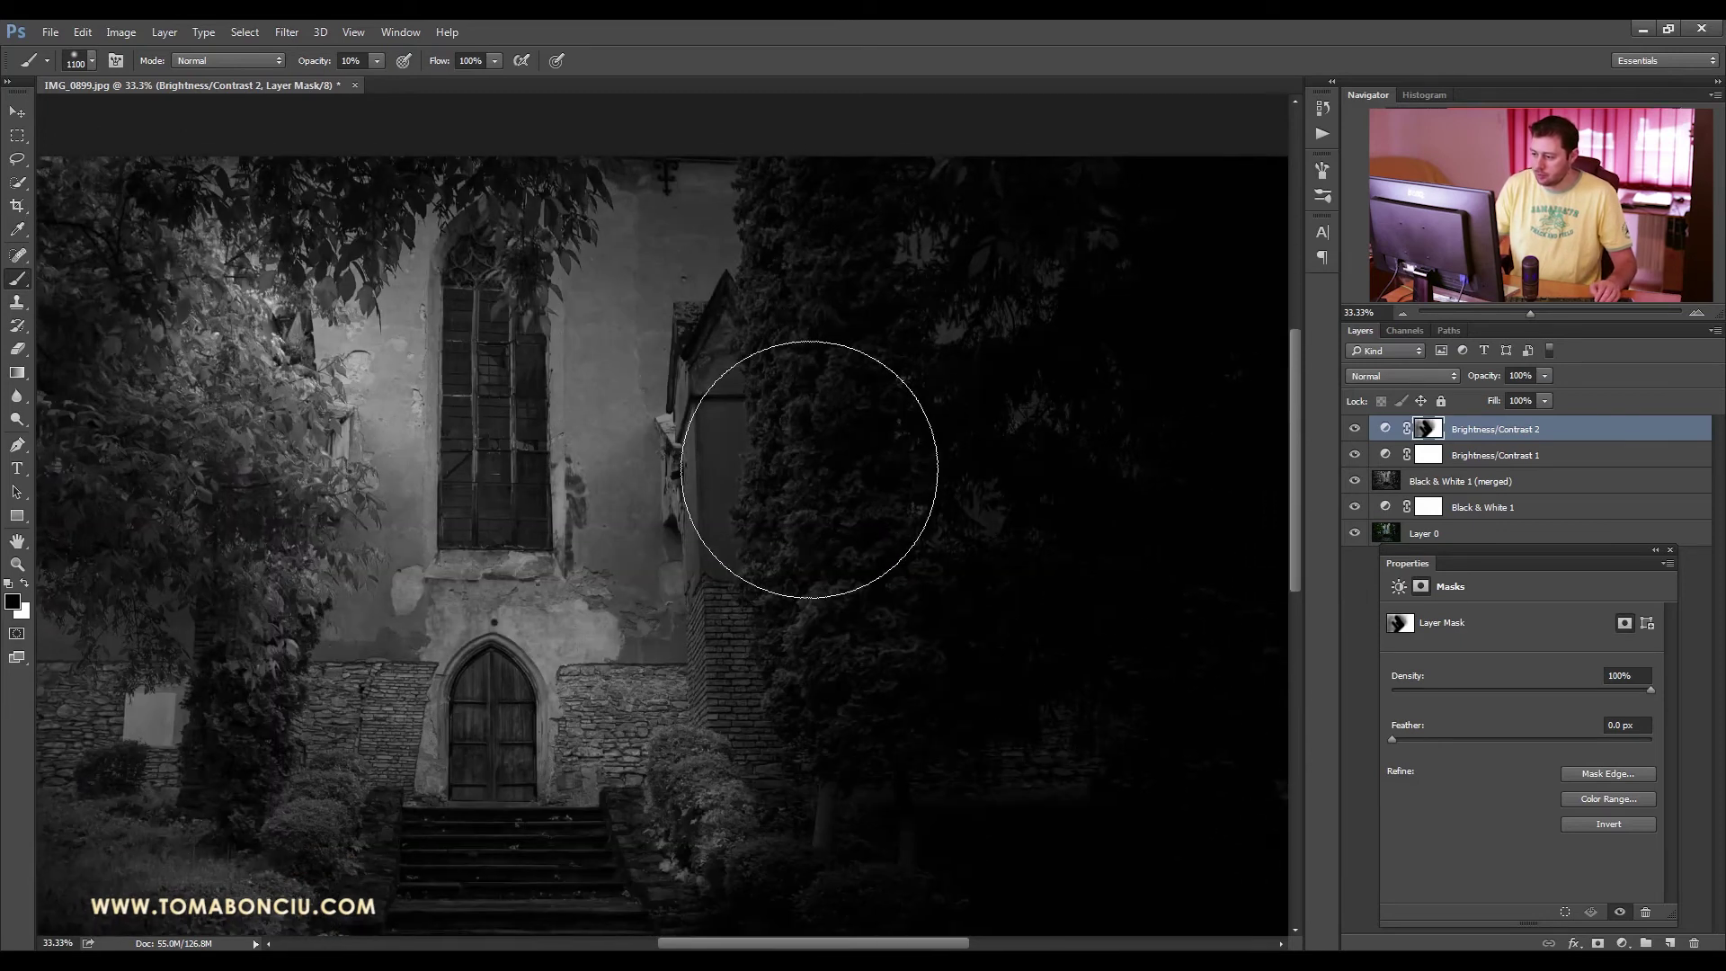
left_click_drag(778, 845, 670, 454)
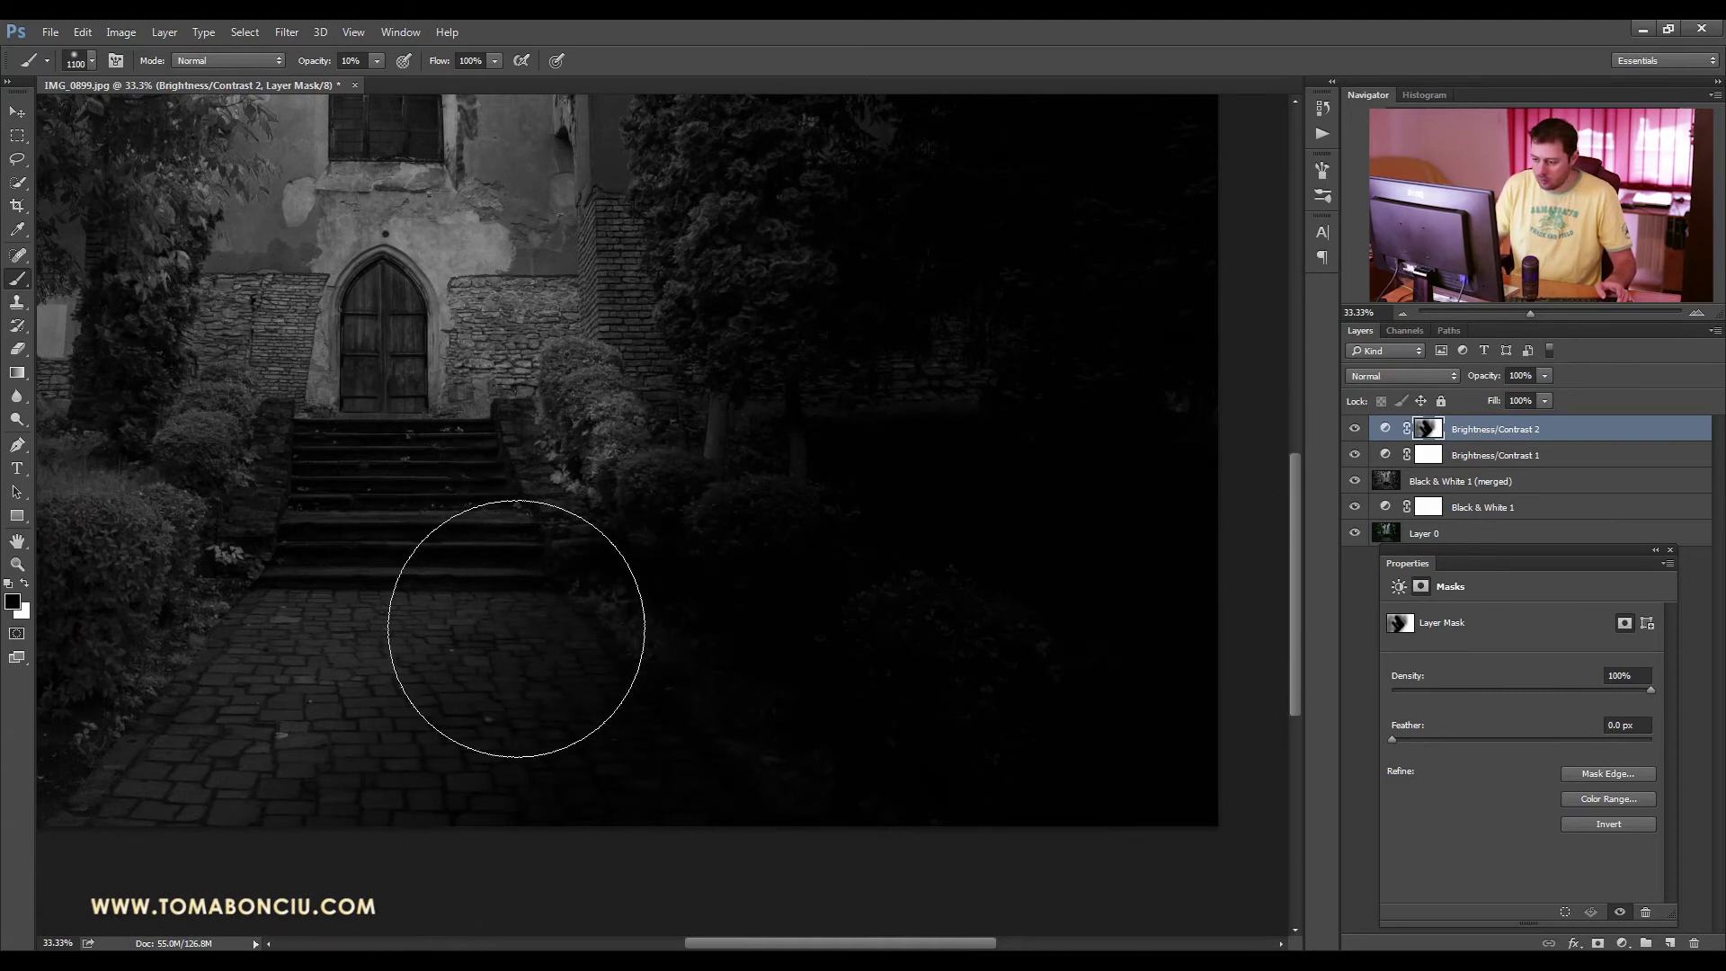
key("2")
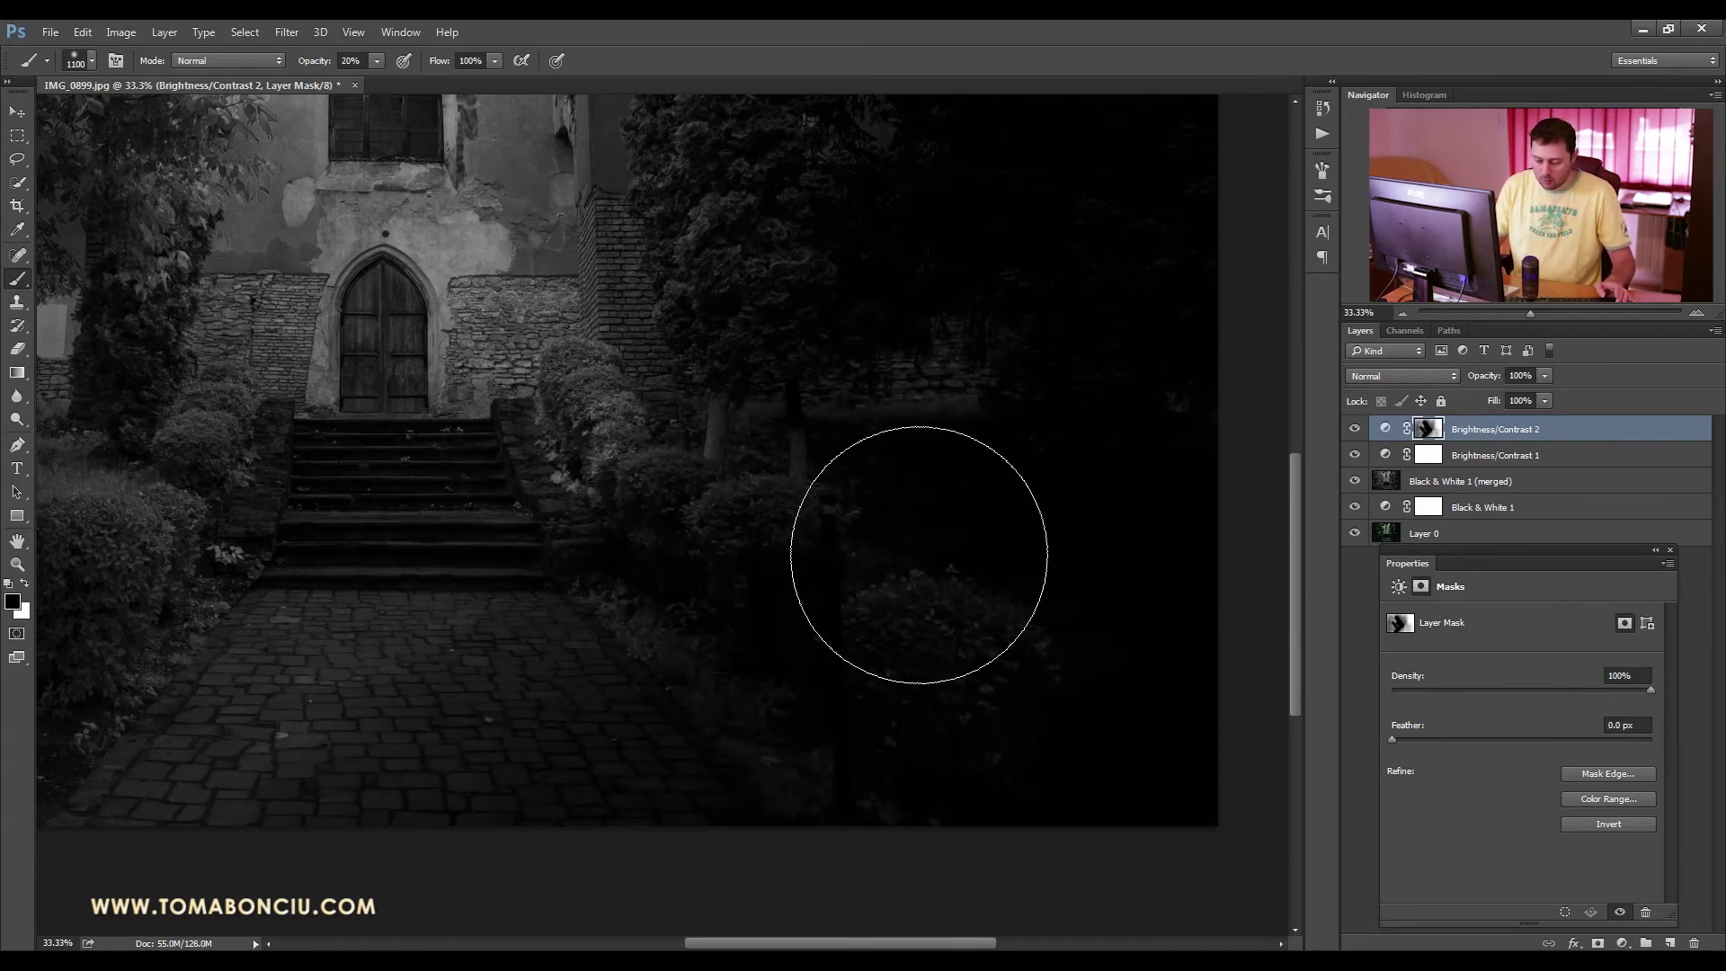
mouse_move(919, 555)
left_mouse_down()
mouse_move(784, 626)
mouse_move(758, 618)
left_mouse_up()
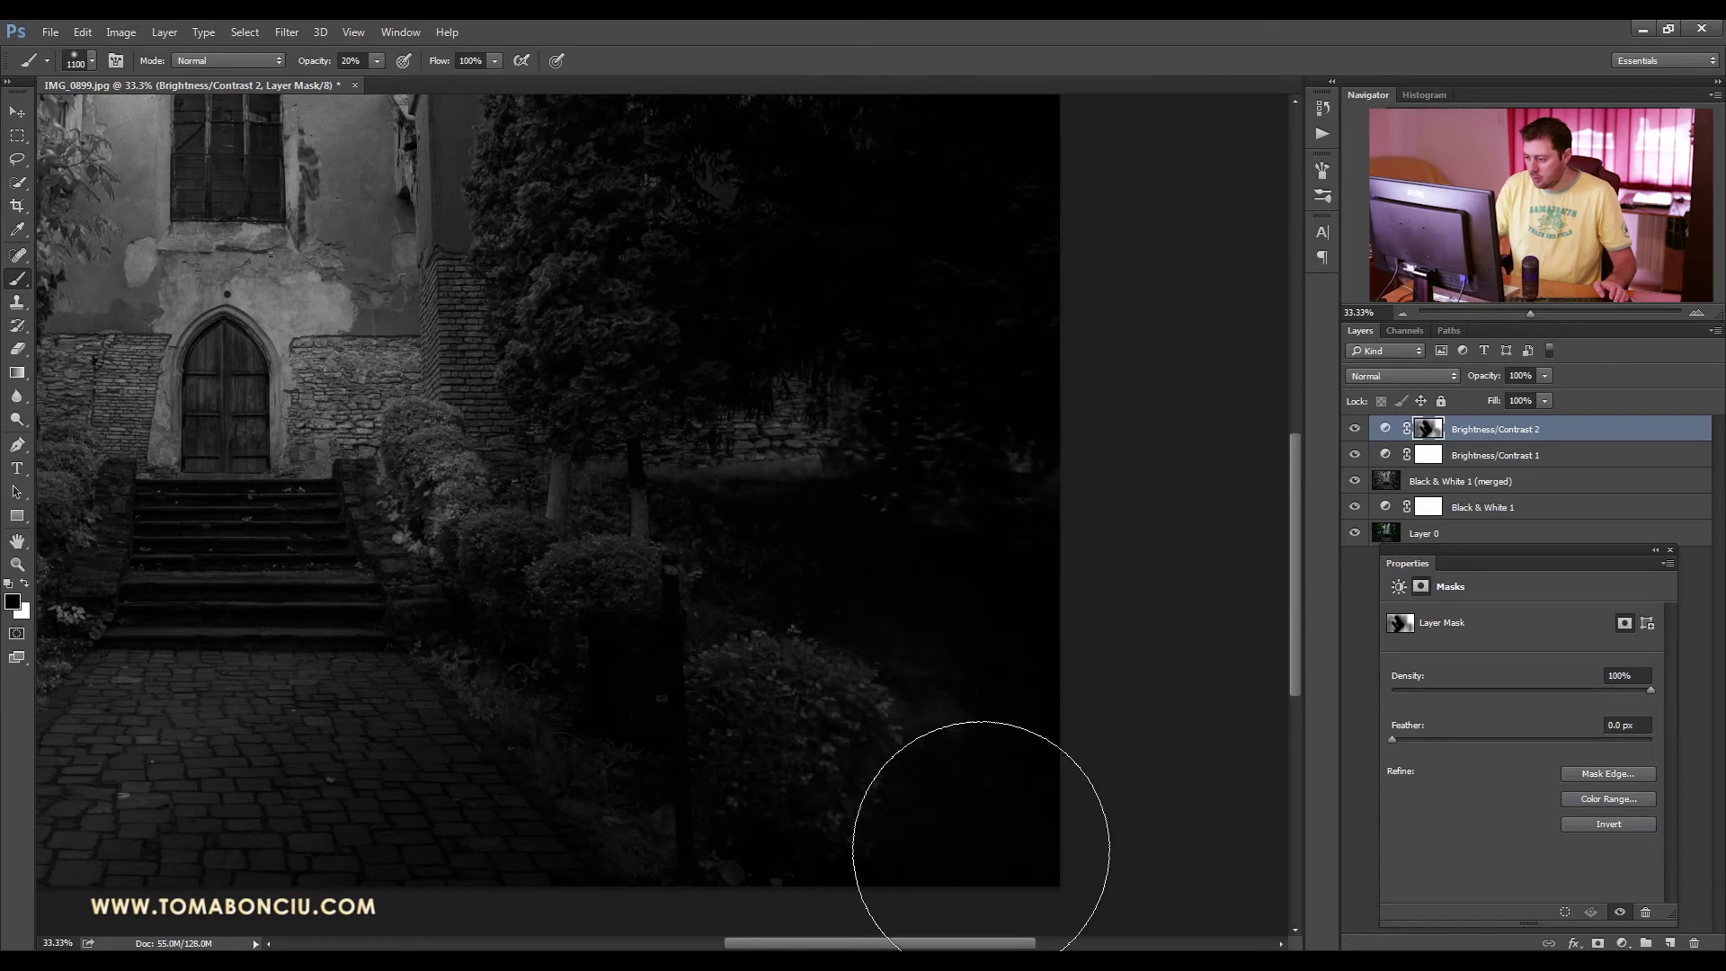
- Softly brighten the trees and bushes right of the church, then fit the image on screen
left_click_drag(847, 374, 788, 500)
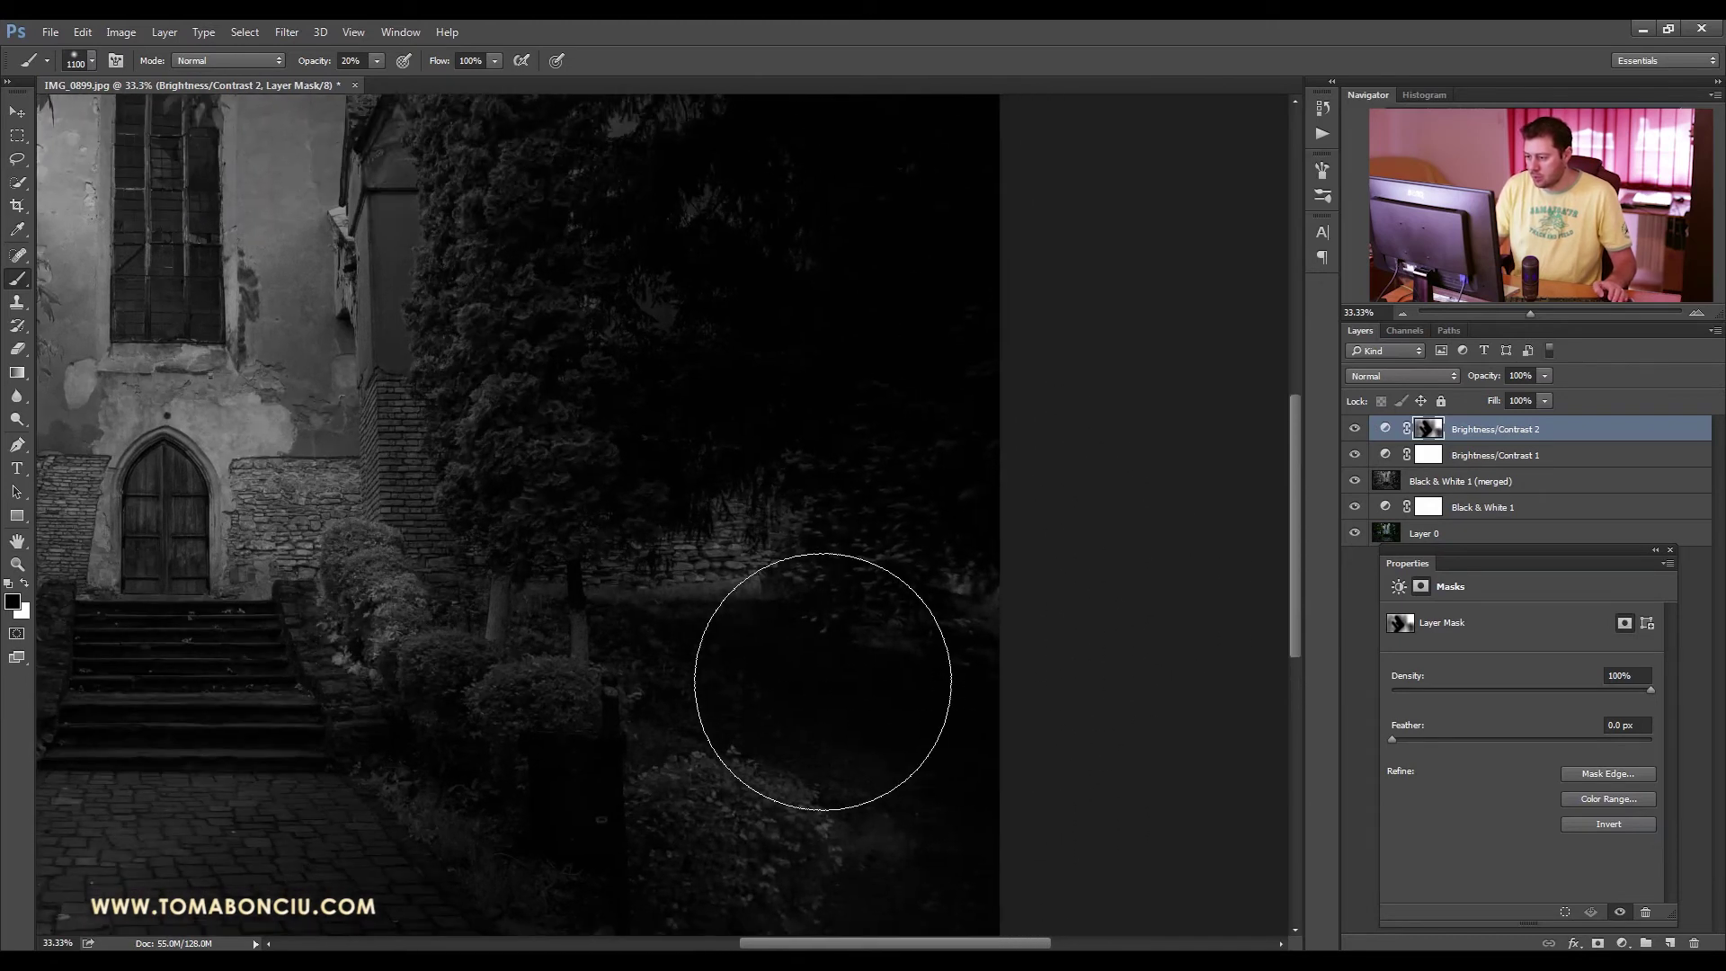
mouse_move(617, 99)
left_mouse_down()
mouse_move(524, 292)
mouse_move(562, 570)
mouse_move(758, 551)
mouse_move(890, 220)
mouse_move(860, 339)
mouse_move(785, 366)
mouse_move(693, 743)
mouse_move(1082, 717)
left_mouse_up()
mouse_move(692, 549)
left_mouse_down()
mouse_move(817, 592)
mouse_move(270, 559)
mouse_move(262, 693)
left_mouse_up()
mouse_move(462, 790)
left_mouse_down()
mouse_move(515, 699)
mouse_move(358, 558)
mouse_move(617, 585)
mouse_move(886, 674)
mouse_move(912, 289)
mouse_move(944, 636)
left_mouse_up()
mouse_move(805, 745)
left_mouse_down()
mouse_move(820, 493)
mouse_move(288, 662)
left_mouse_up()
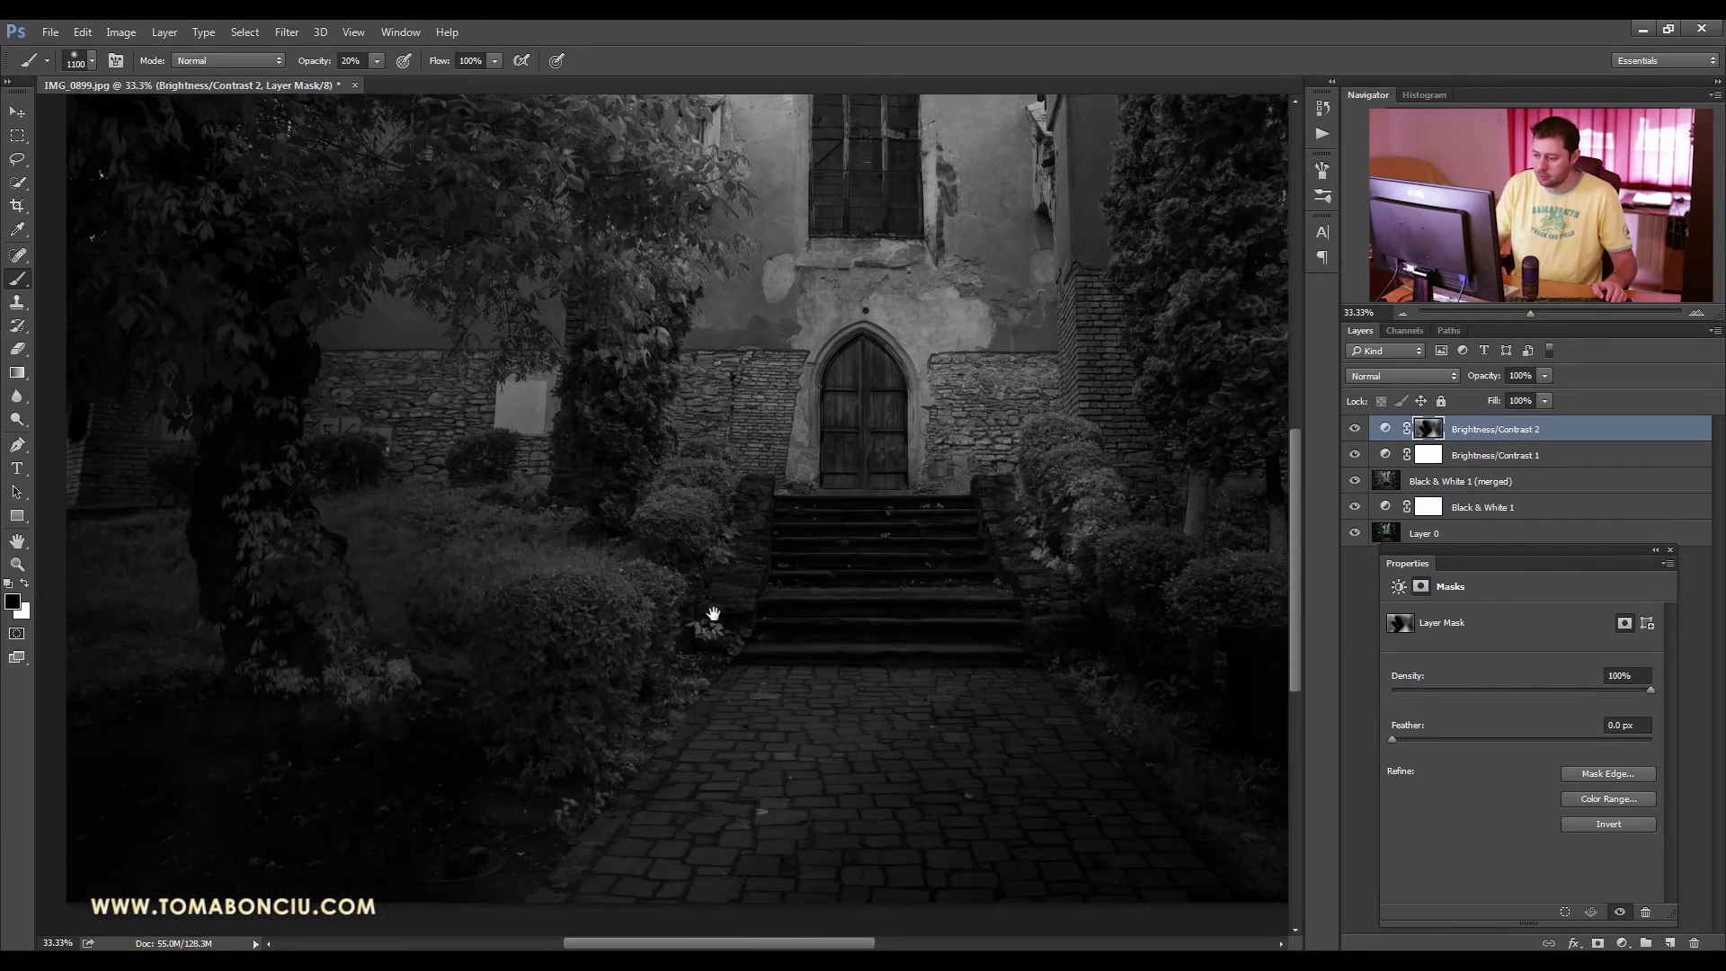
left_click_drag(713, 614, 663, 653)
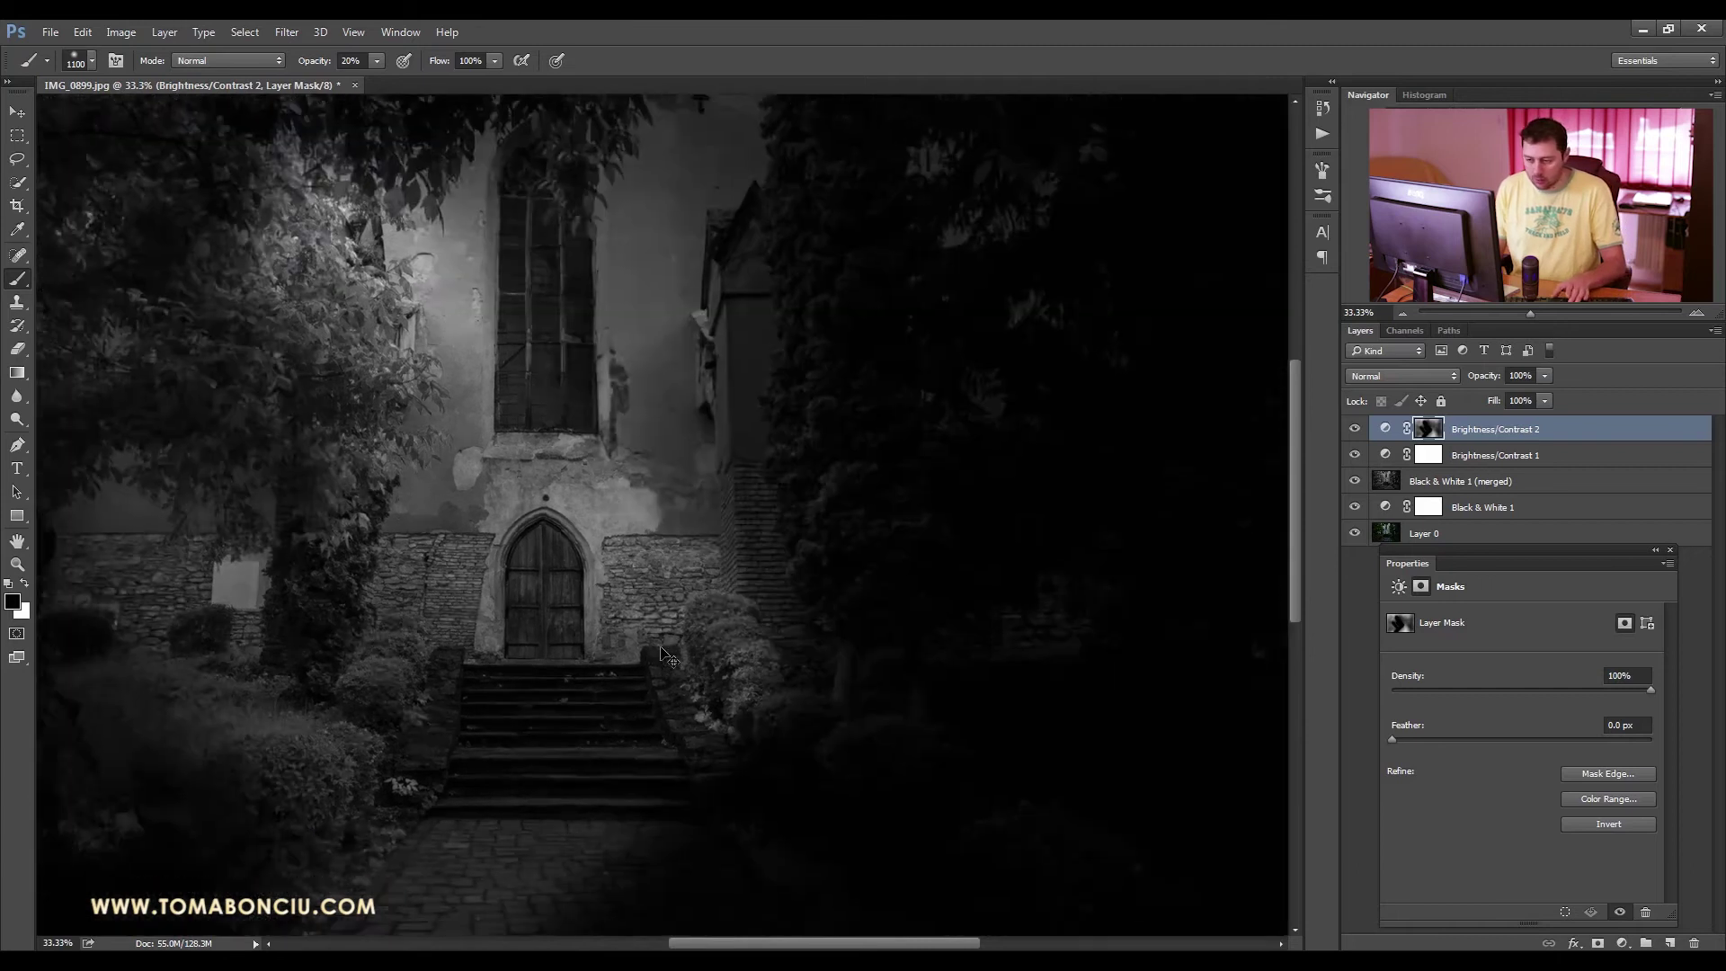
key("ctrl+minus")
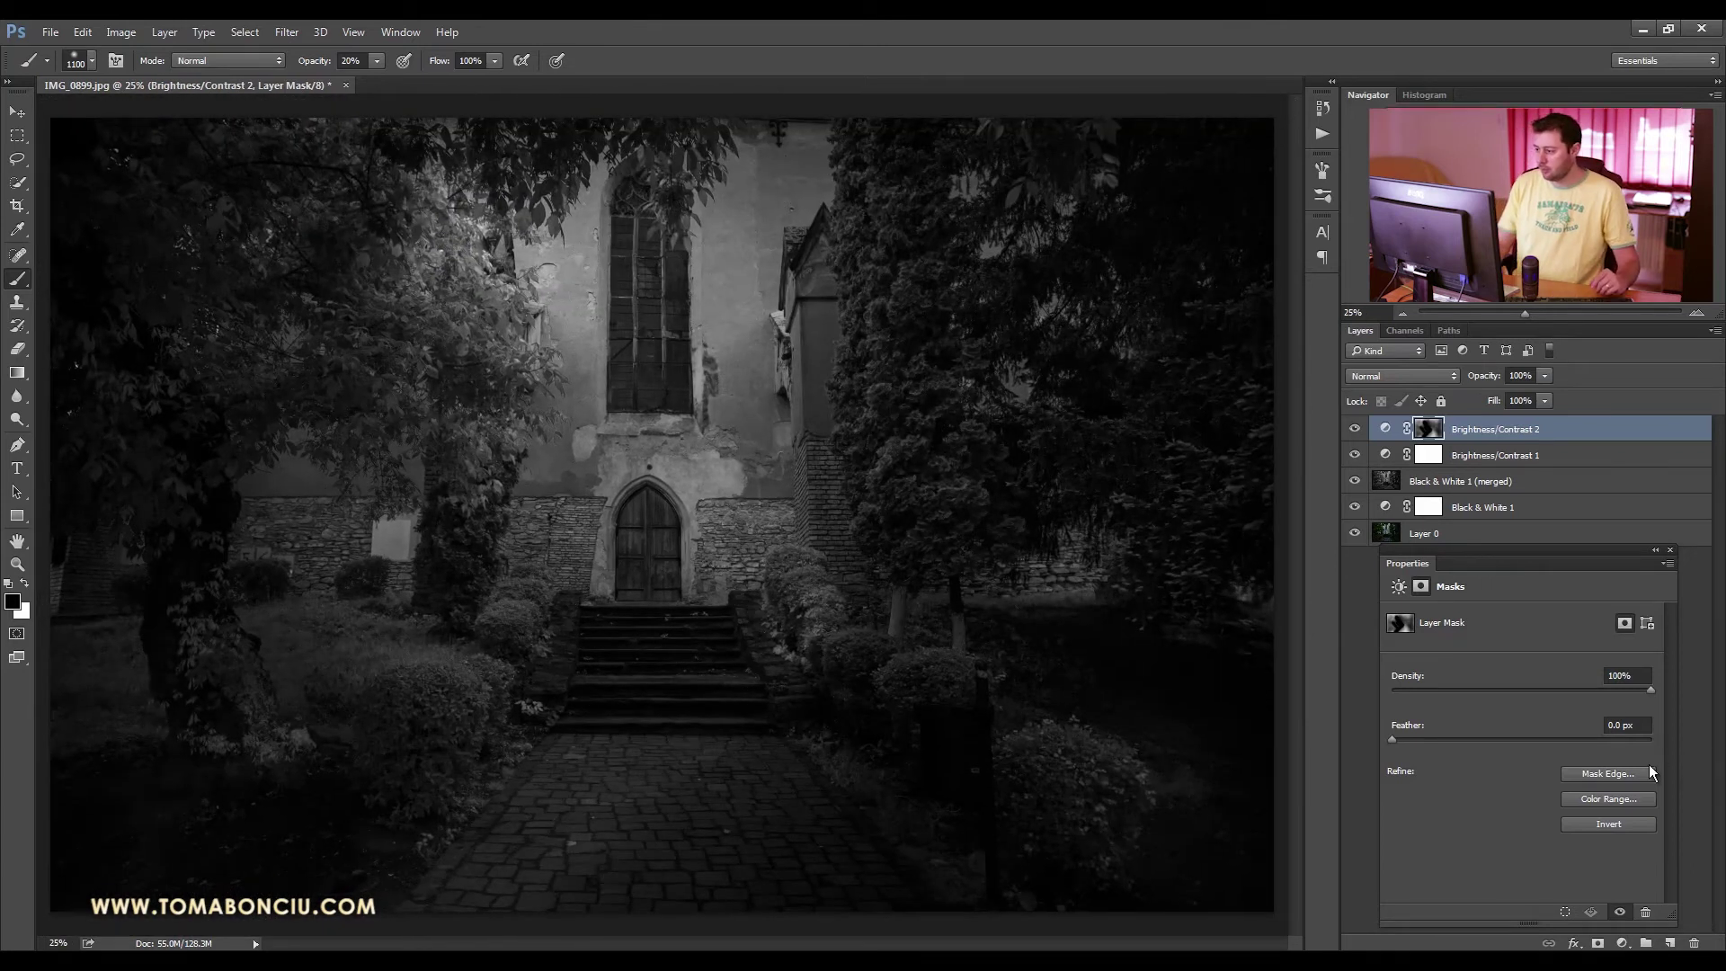
- Add a Curves 1 layer, raising an upper RGB point and pulling a shadow point down
left_click(1623, 942)
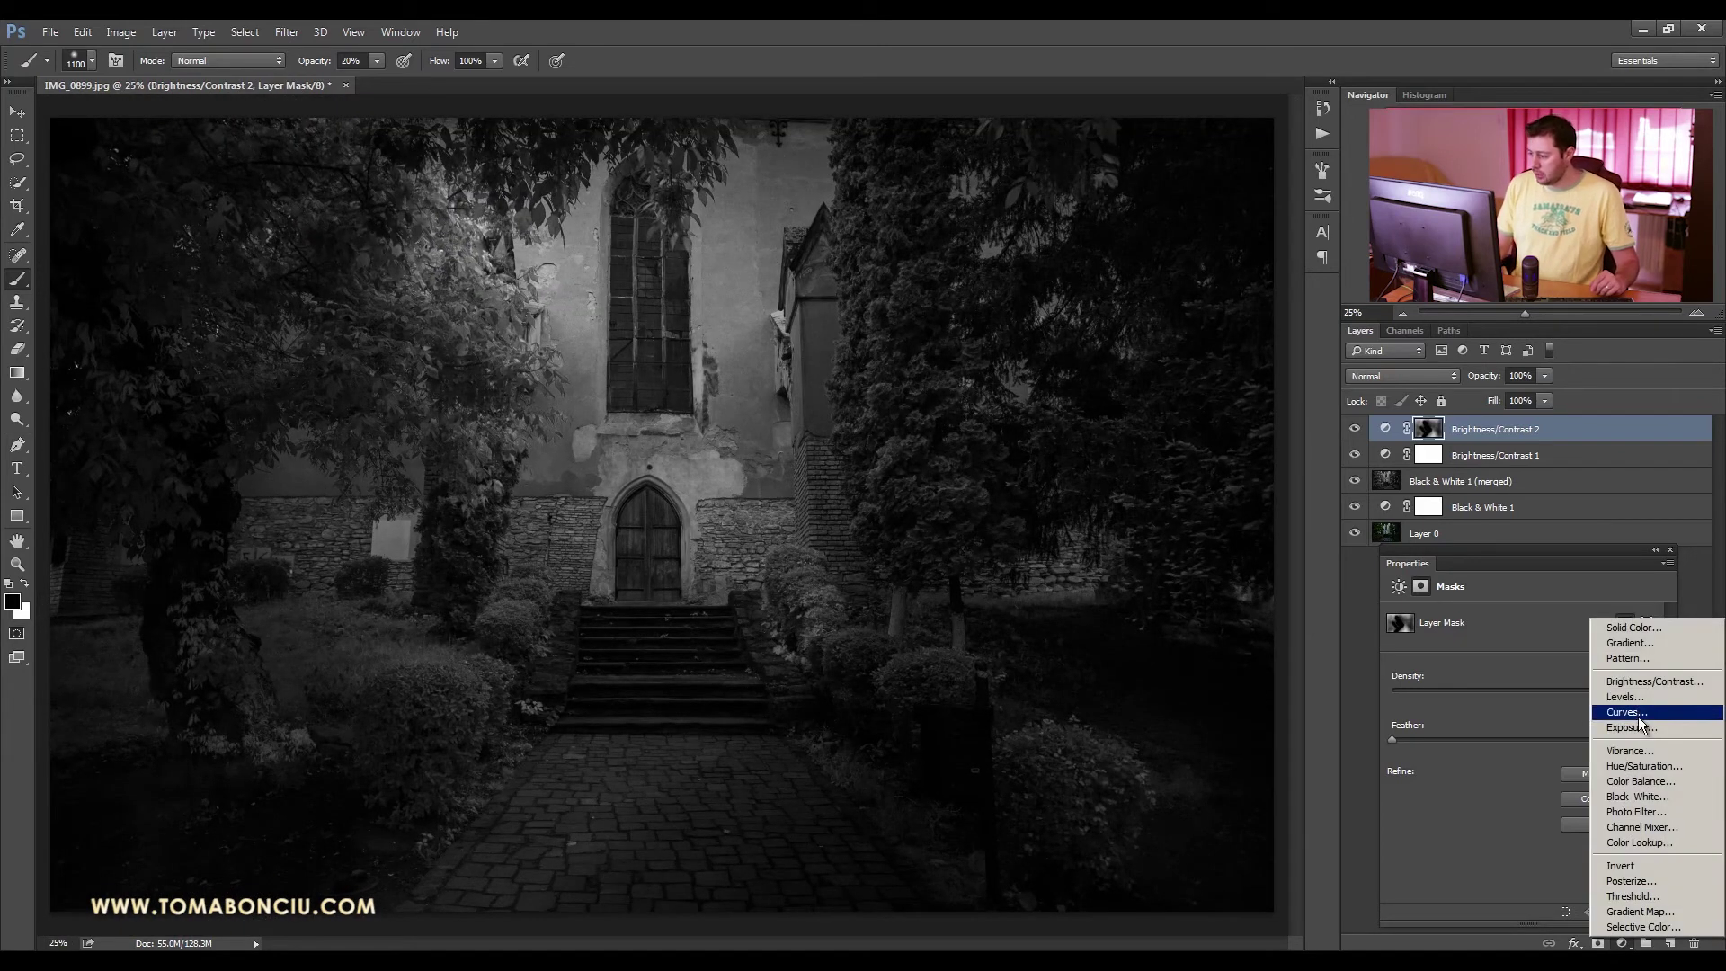
left_click(1640, 717)
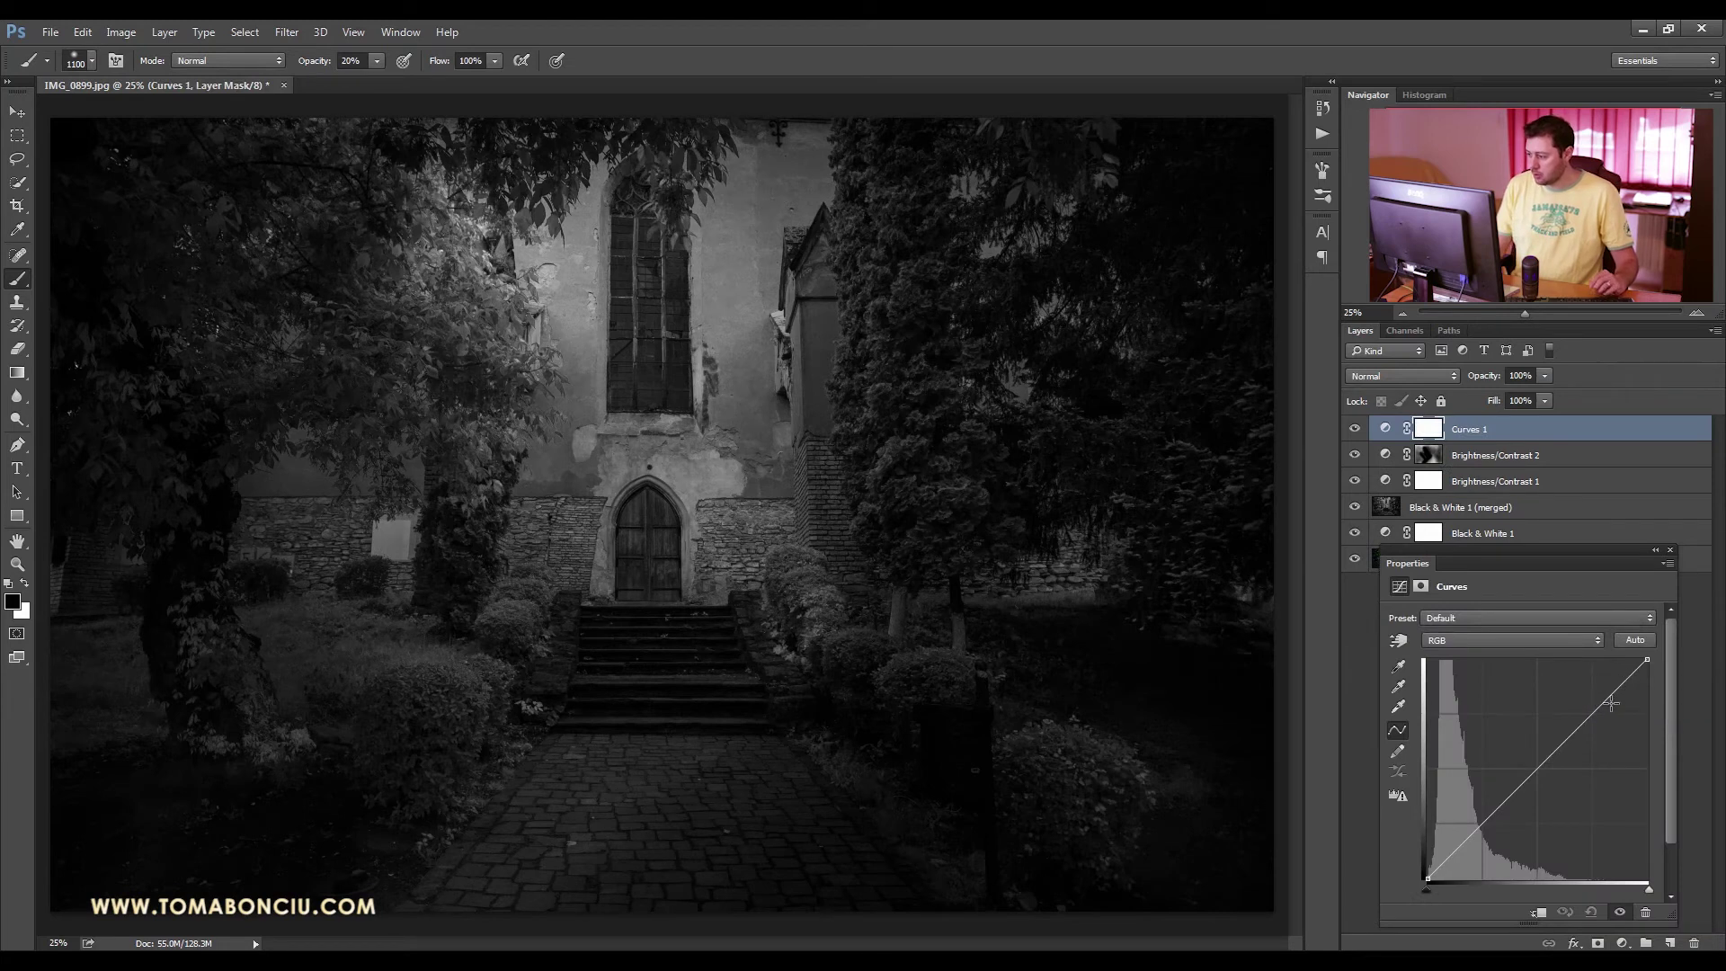
left_click_drag(1600, 701, 1600, 692)
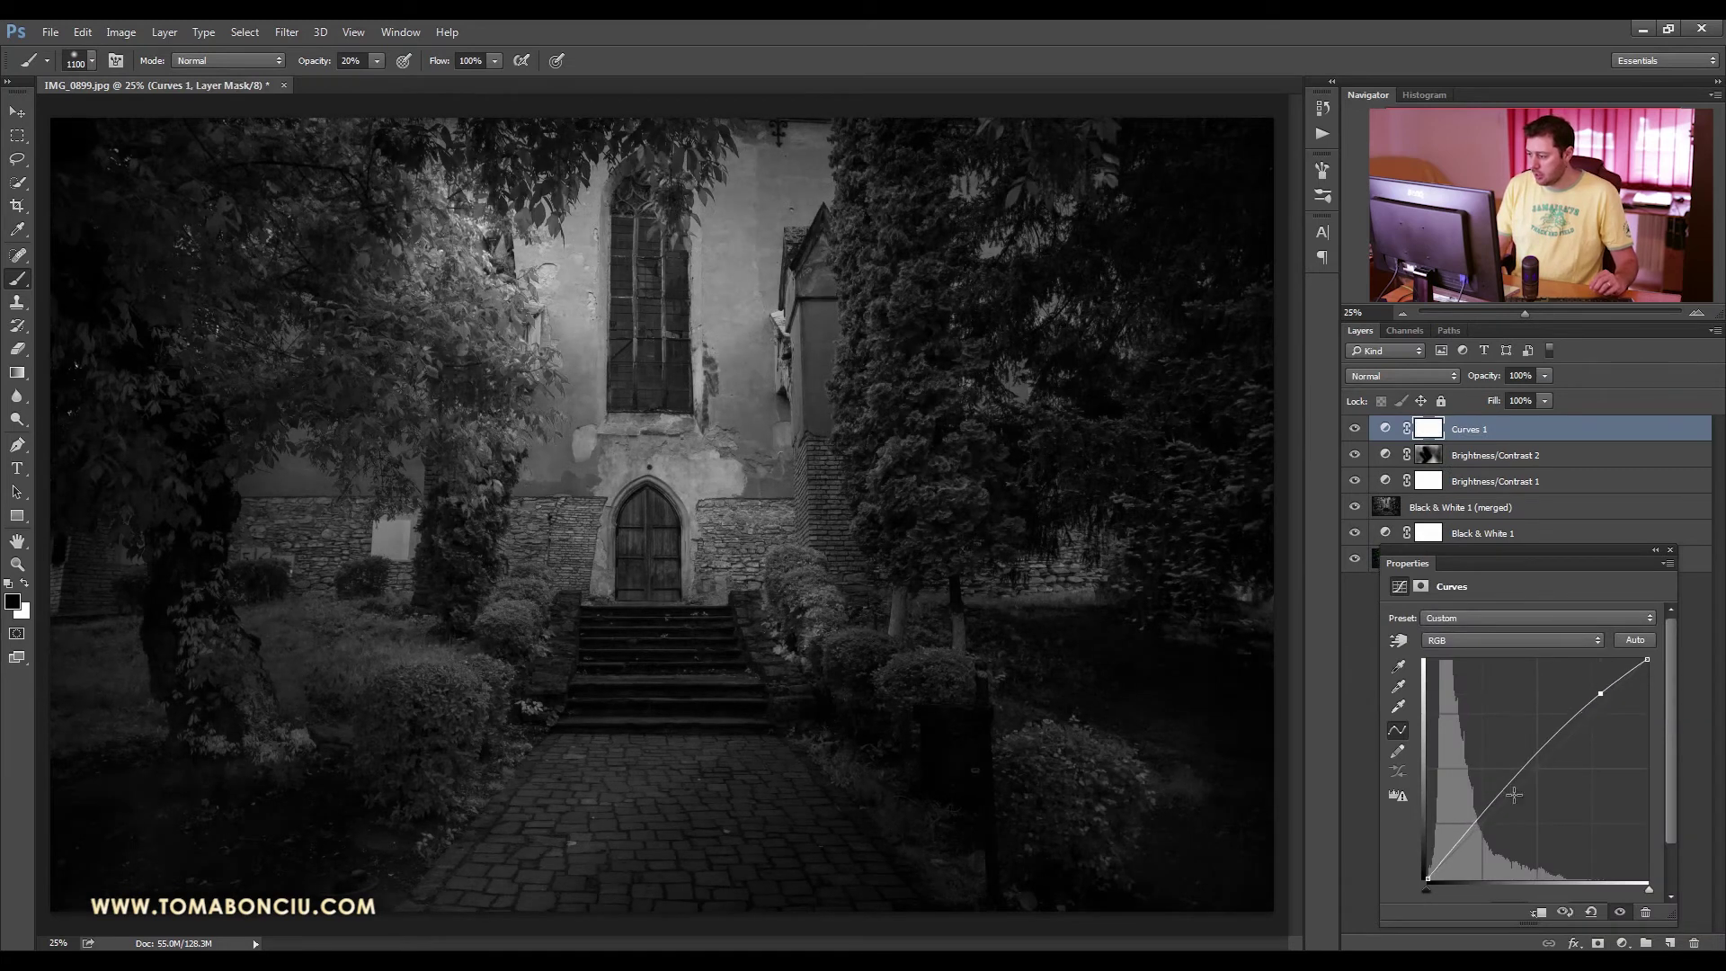
left_click_drag(1479, 817, 1490, 824)
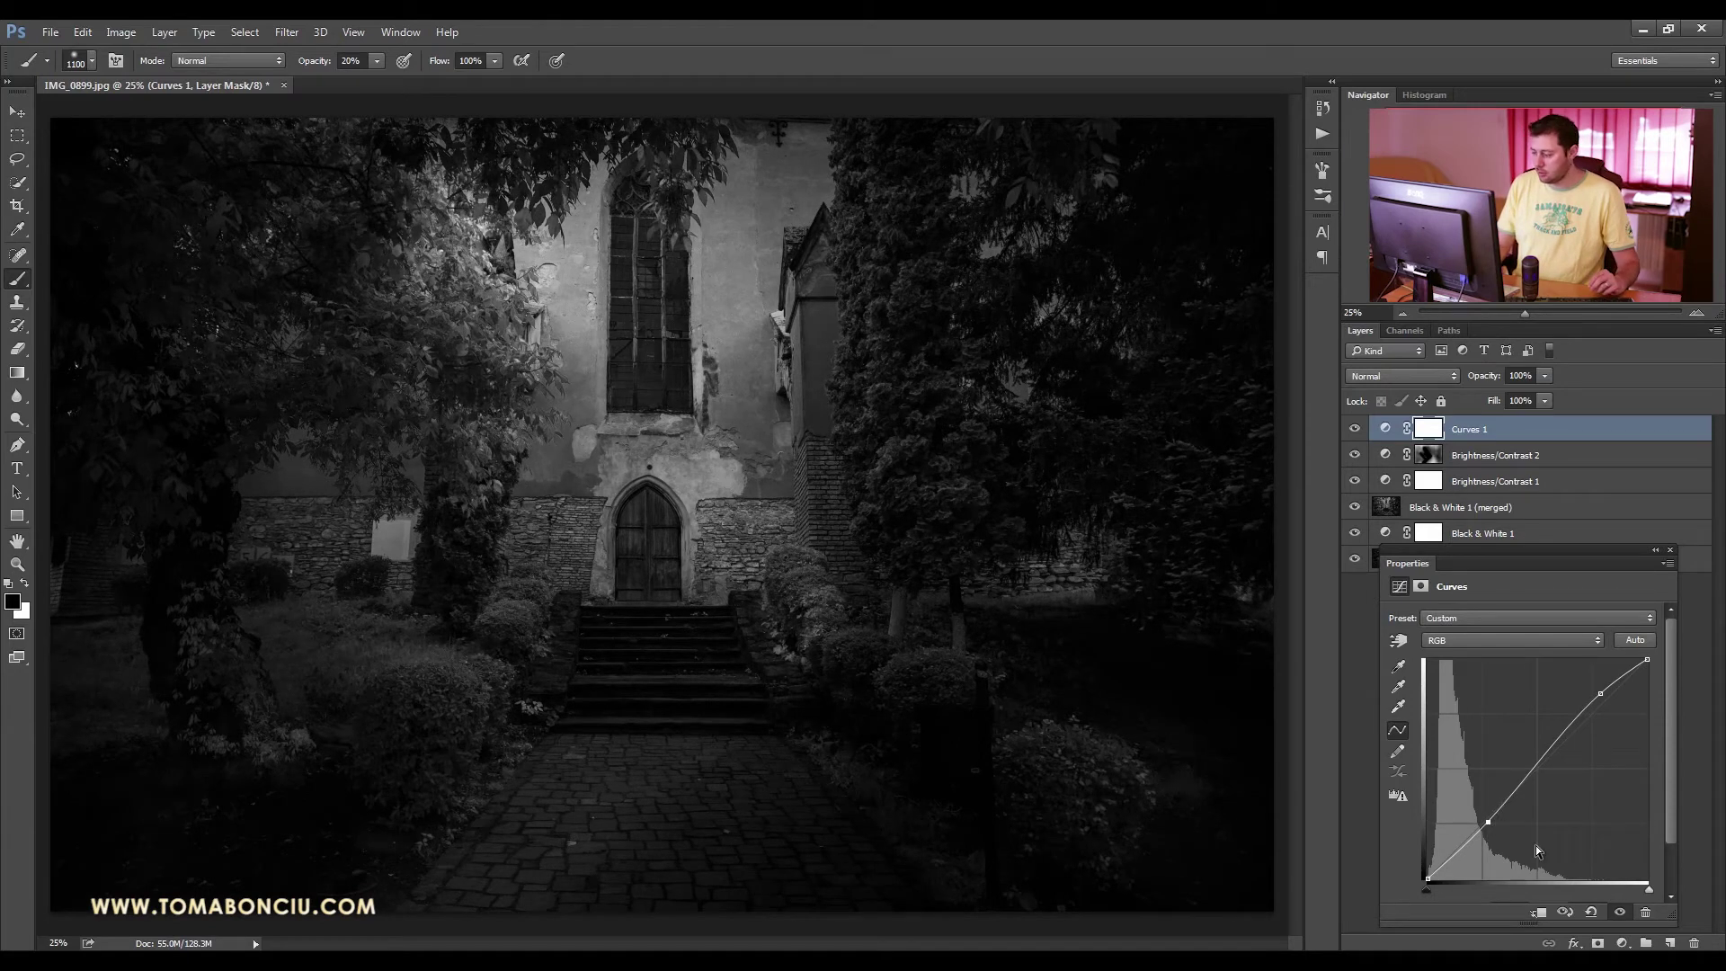
left_click(1623, 945)
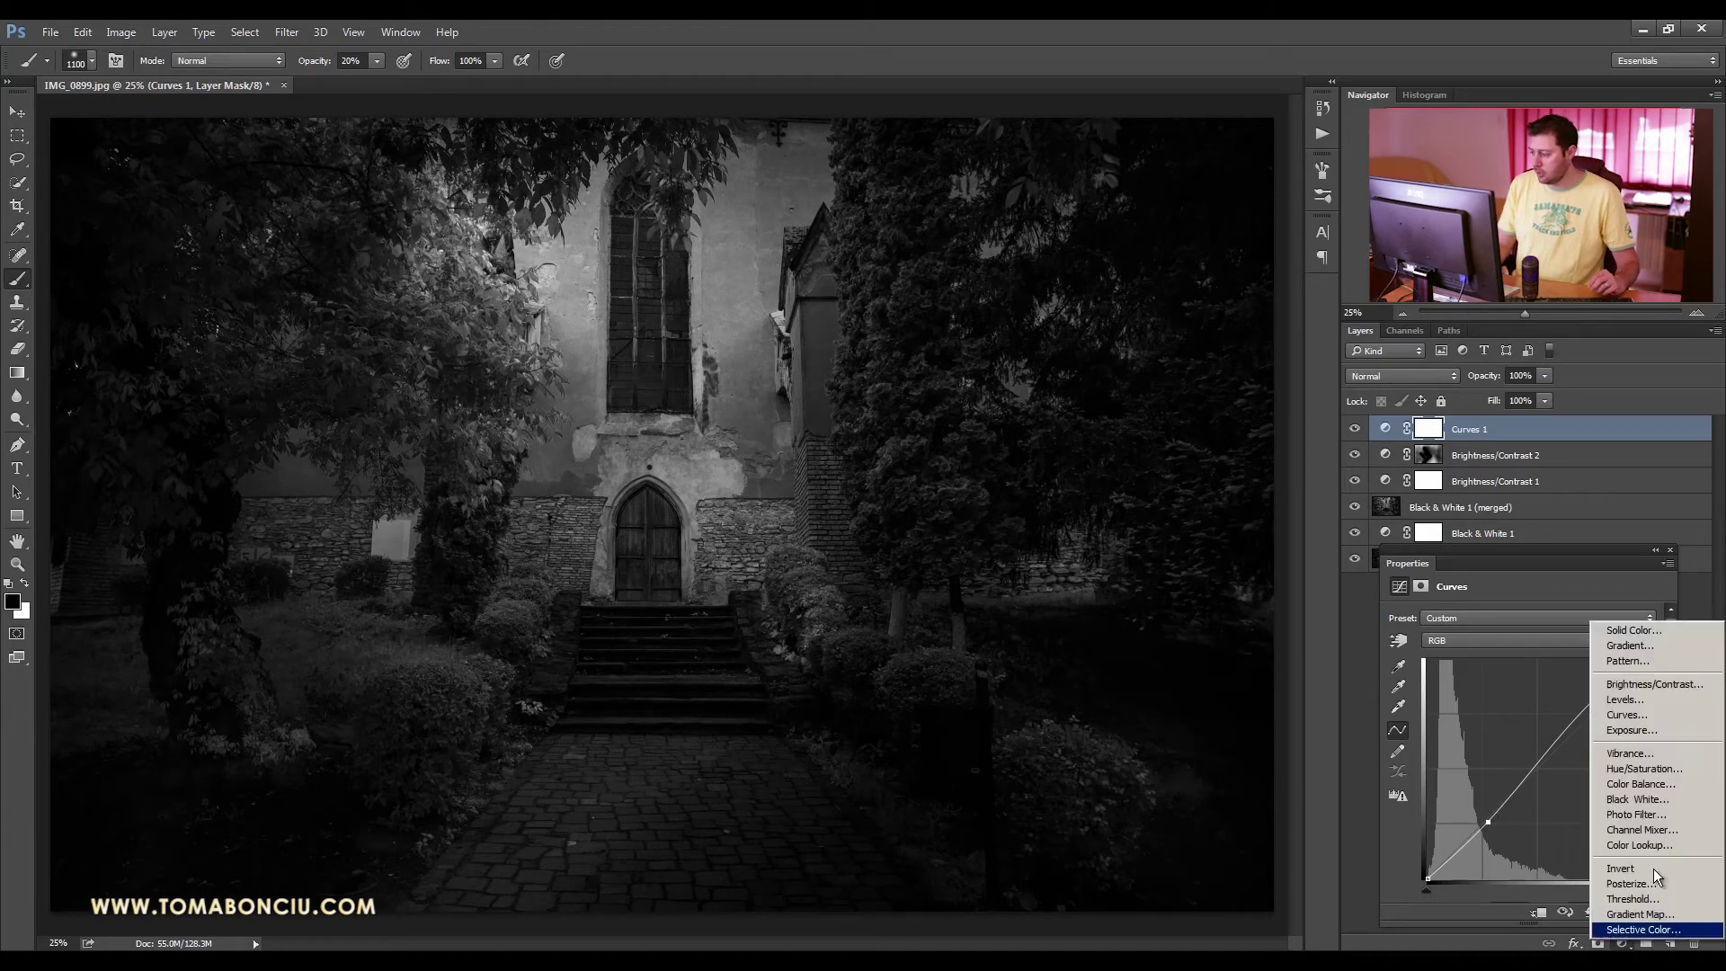
- Add Brightness/Contrast 3 at −92, masking it at 100% over the facade and 20% over the trees
left_click(1669, 685)
left_click_drag(1522, 667, 1463, 661)
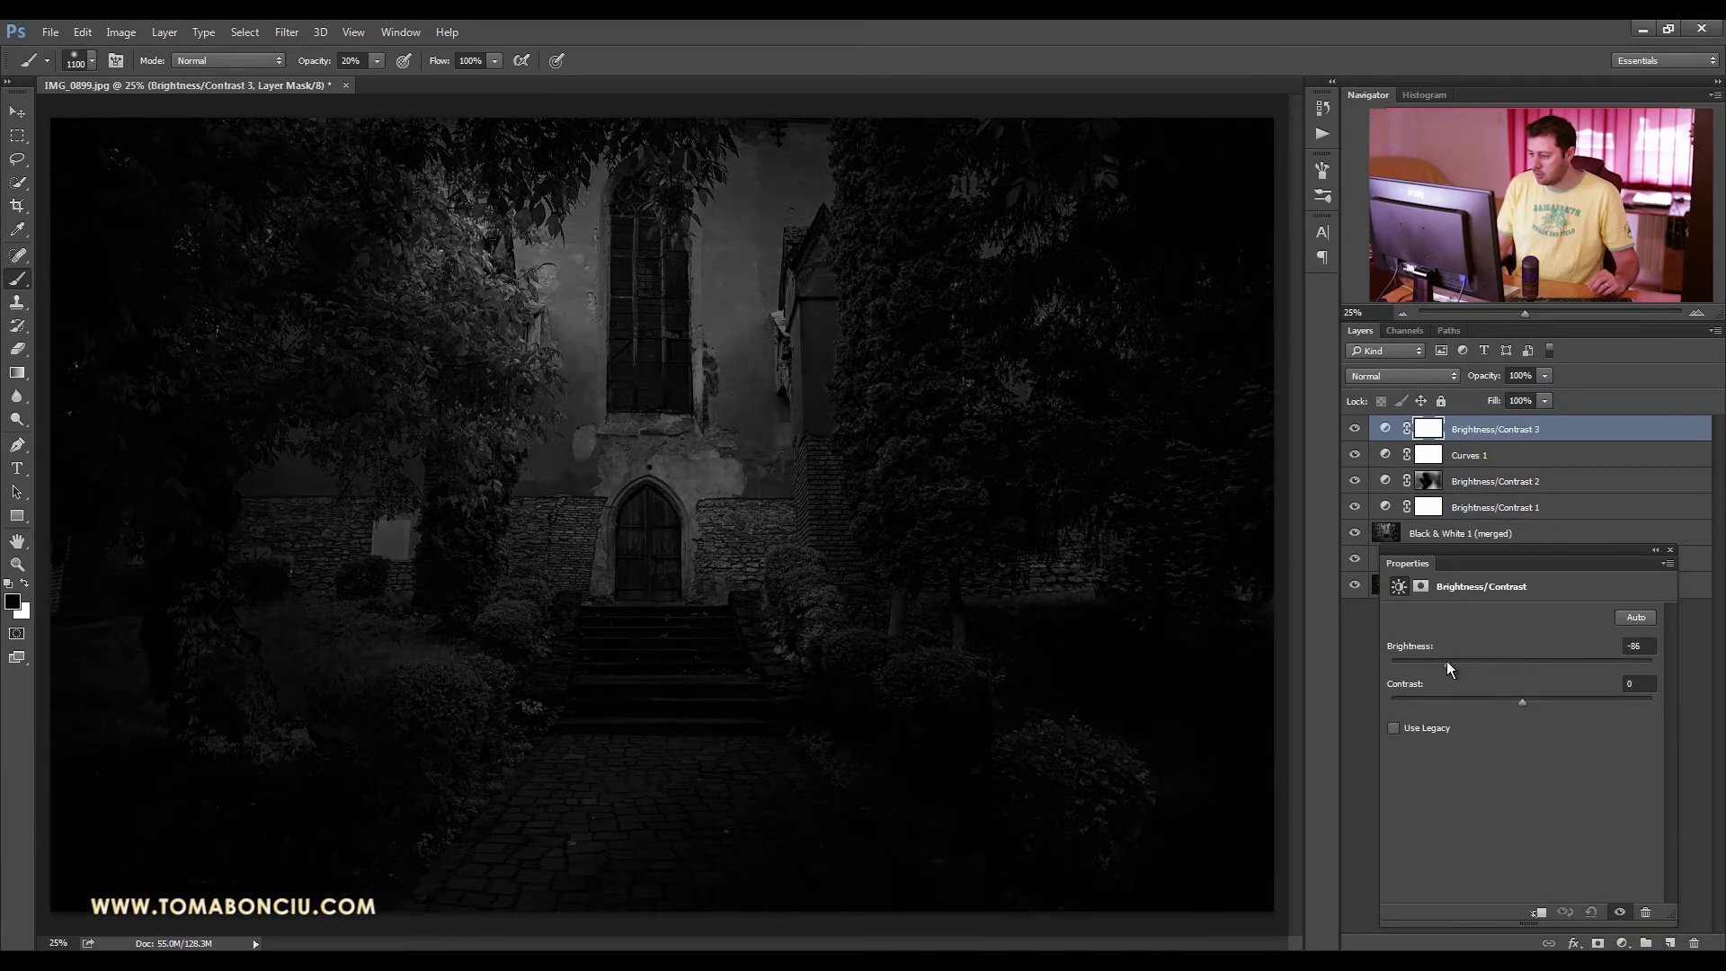
key("0")
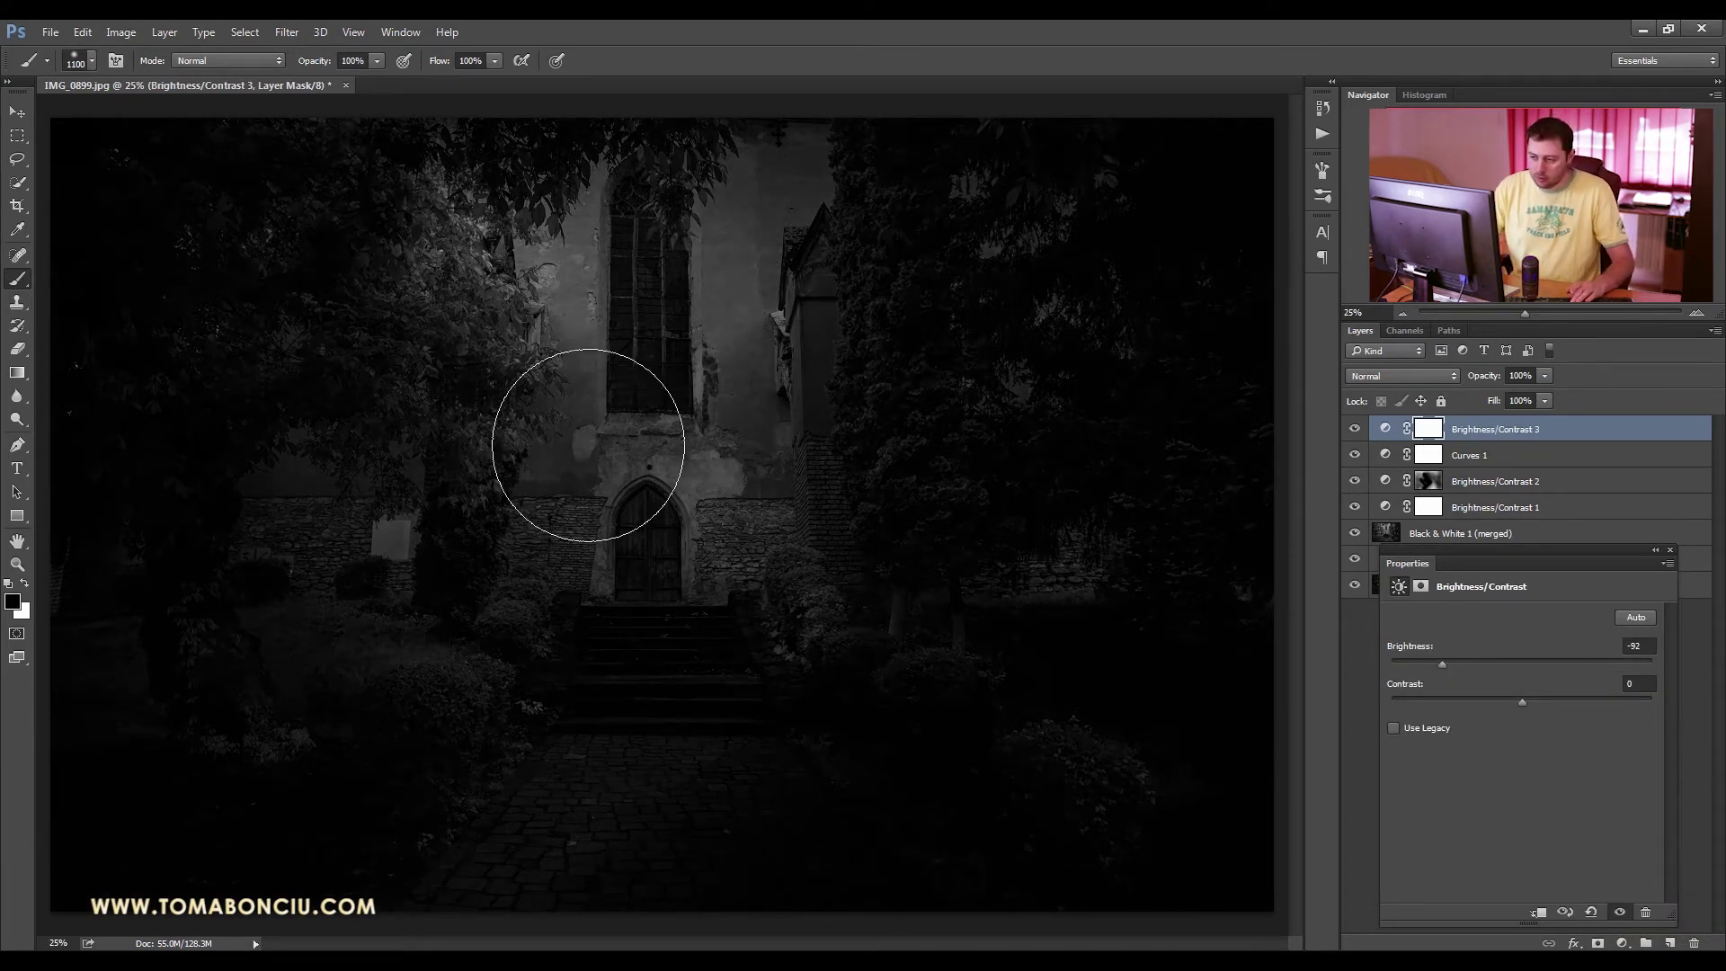
mouse_move(477, 241)
left_mouse_down()
mouse_move(765, 592)
mouse_move(488, 265)
mouse_move(777, 700)
mouse_move(600, 483)
mouse_move(515, 262)
mouse_move(809, 720)
mouse_move(538, 816)
mouse_move(474, 936)
mouse_move(515, 893)
mouse_move(484, 903)
mouse_move(504, 825)
mouse_move(636, 759)
mouse_move(716, 691)
mouse_move(614, 454)
mouse_move(752, 771)
mouse_move(545, 348)
mouse_move(716, 702)
mouse_move(482, 937)
mouse_move(633, 718)
left_mouse_up()
key("2")
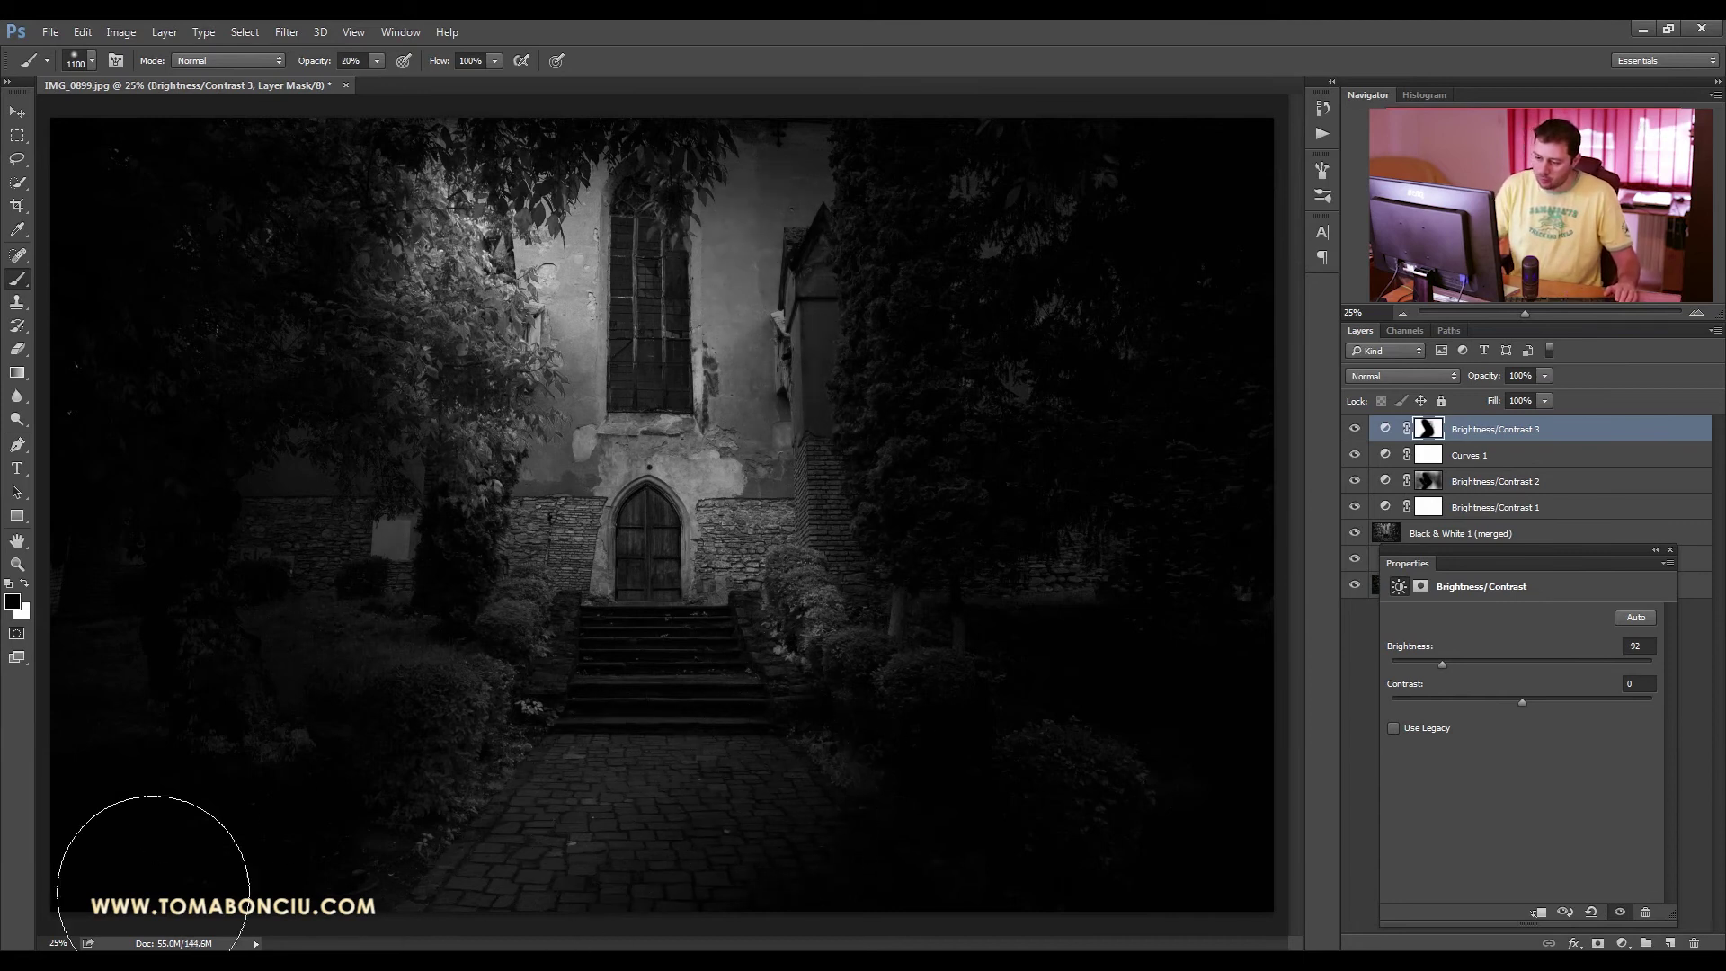
mouse_move(106, 389)
left_mouse_down()
mouse_move(129, 497)
mouse_move(222, 560)
mouse_move(174, 348)
mouse_move(288, 237)
mouse_move(1017, 346)
mouse_move(908, 364)
mouse_move(971, 710)
mouse_move(1055, 831)
mouse_move(1154, 758)
mouse_move(1175, 550)
mouse_move(1167, 537)
mouse_move(1134, 627)
mouse_move(952, 727)
mouse_move(987, 564)
left_mouse_up()
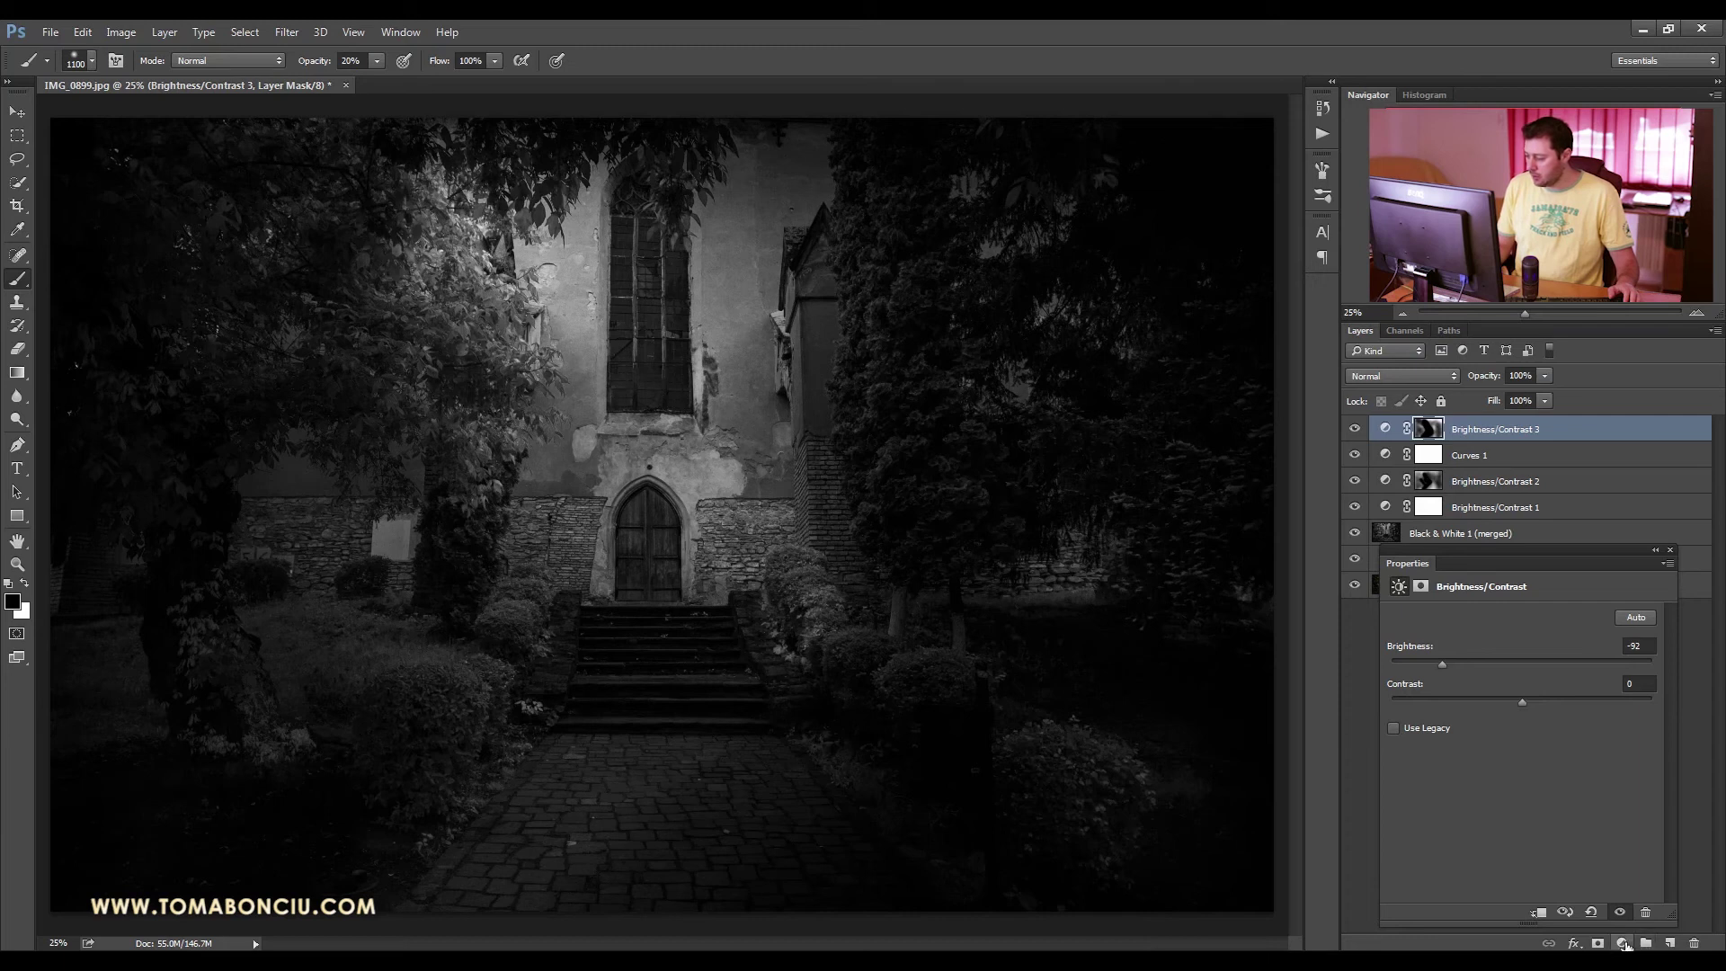
- Add a Curves 2 layer with a slightly lifted black point and a two-point RGB S-curve
left_click(1623, 943)
left_click(1643, 717)
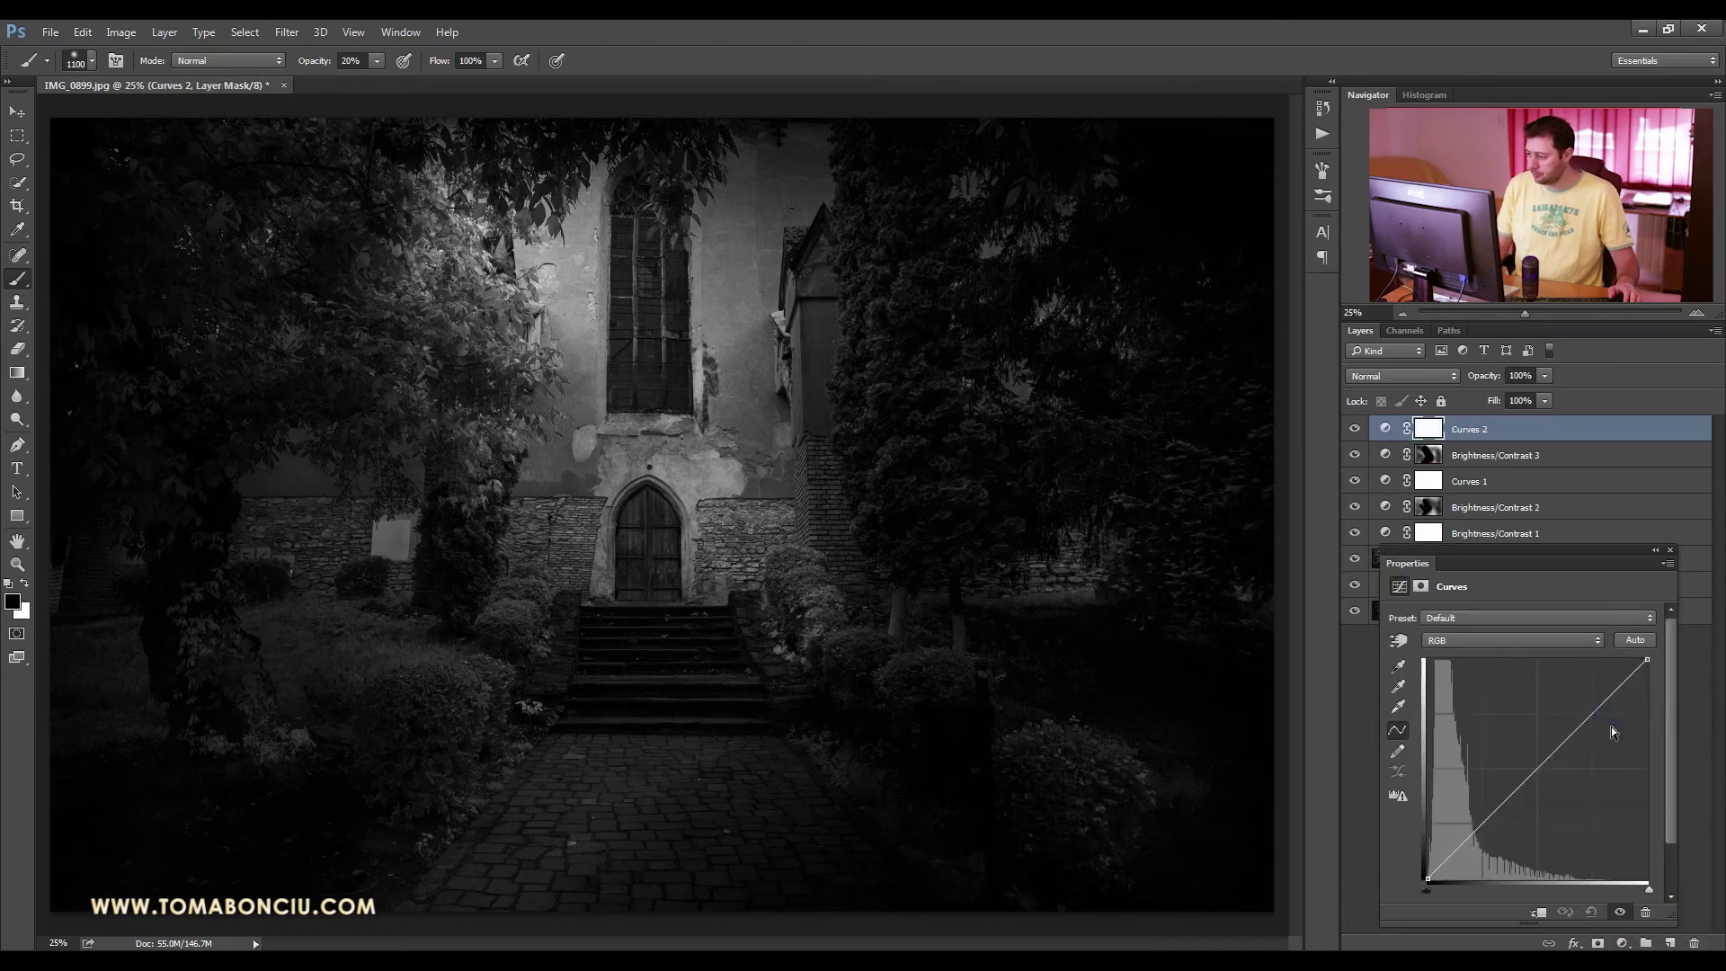
left_click_drag(1526, 551, 1492, 489)
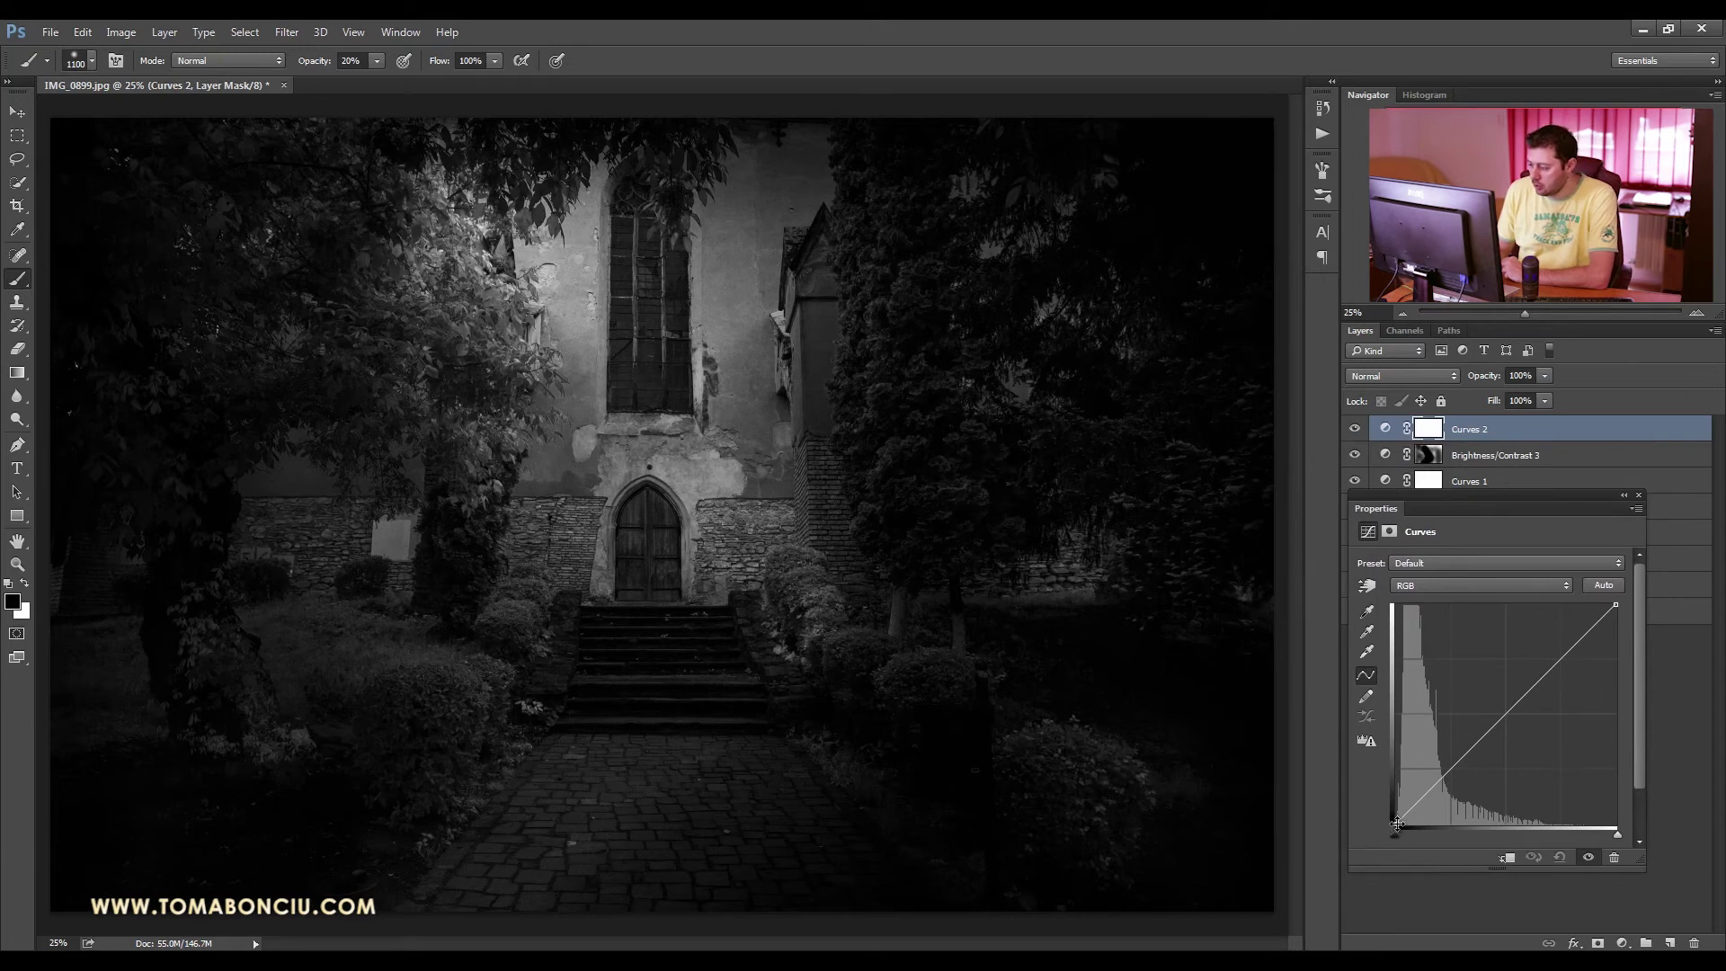
left_click_drag(1397, 824, 1396, 818)
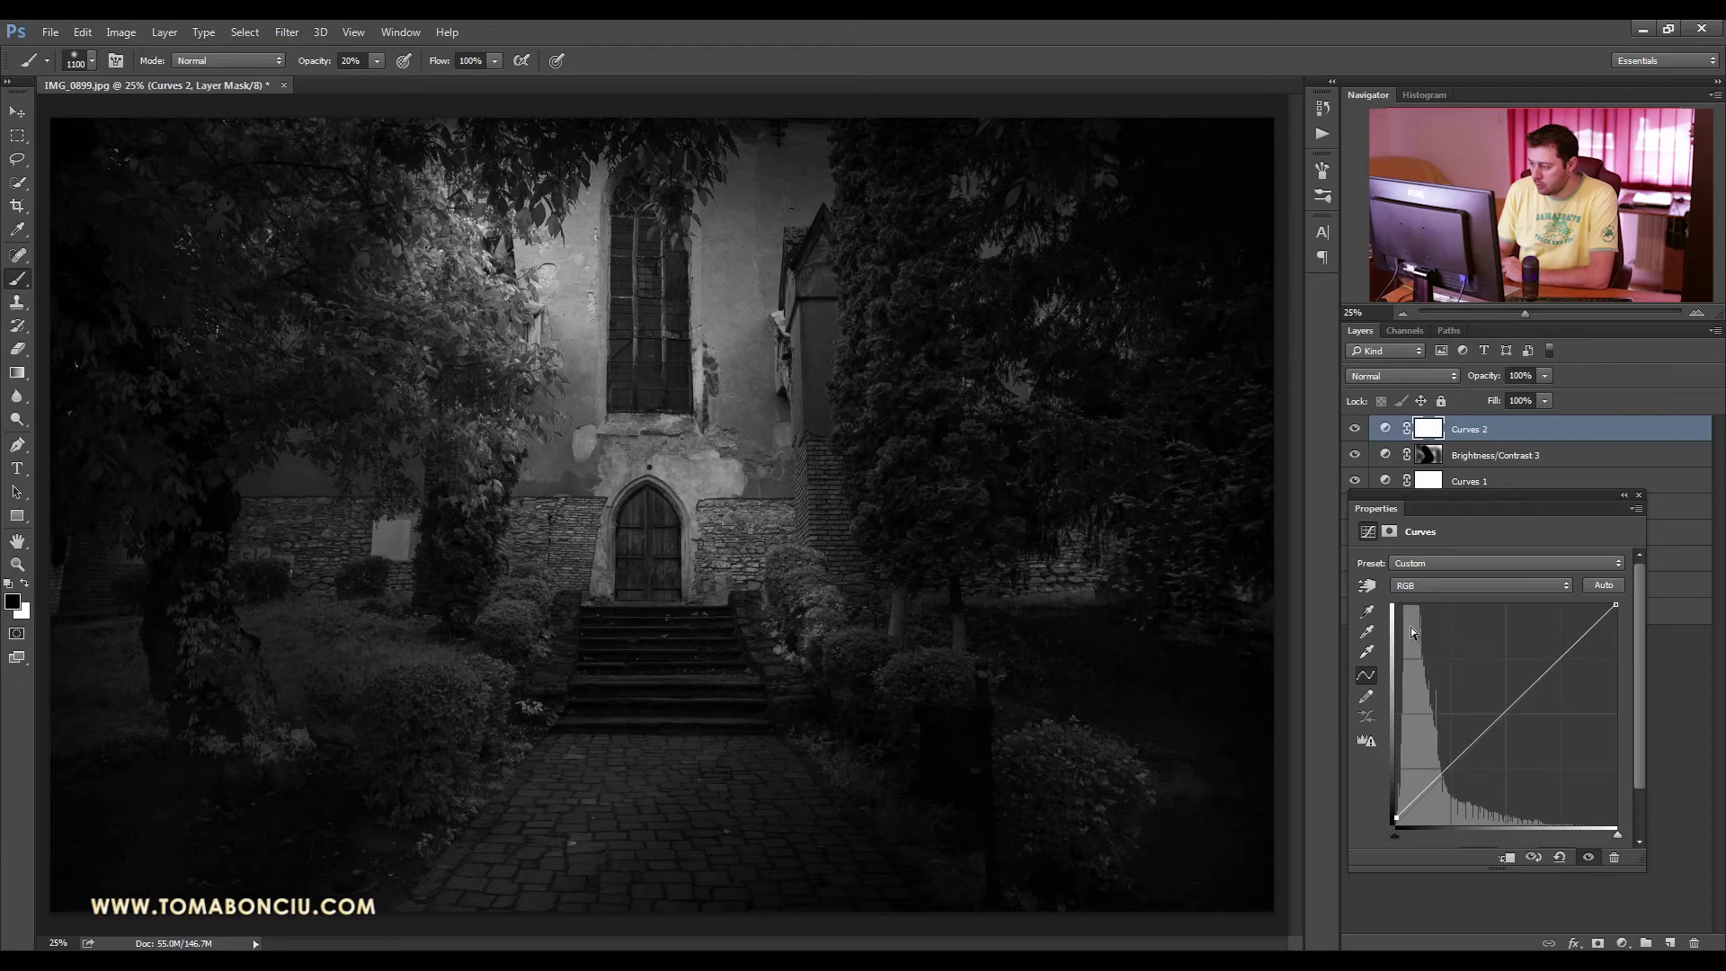
left_click(1566, 649)
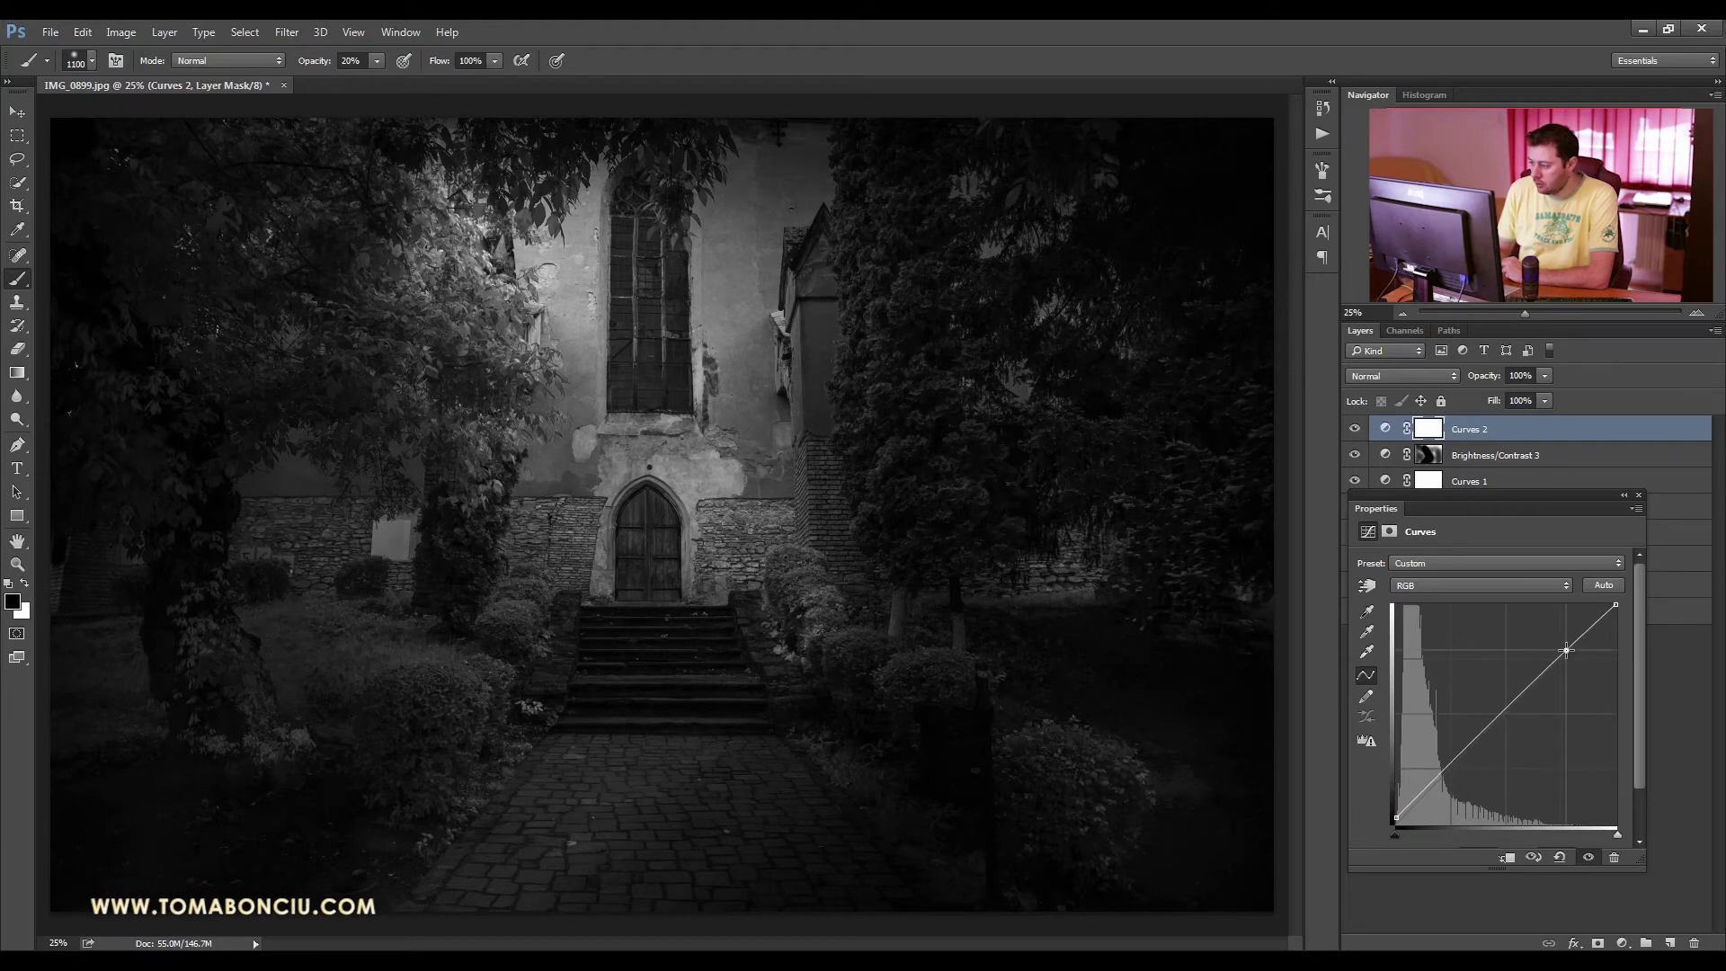
left_click_drag(1465, 750, 1466, 759)
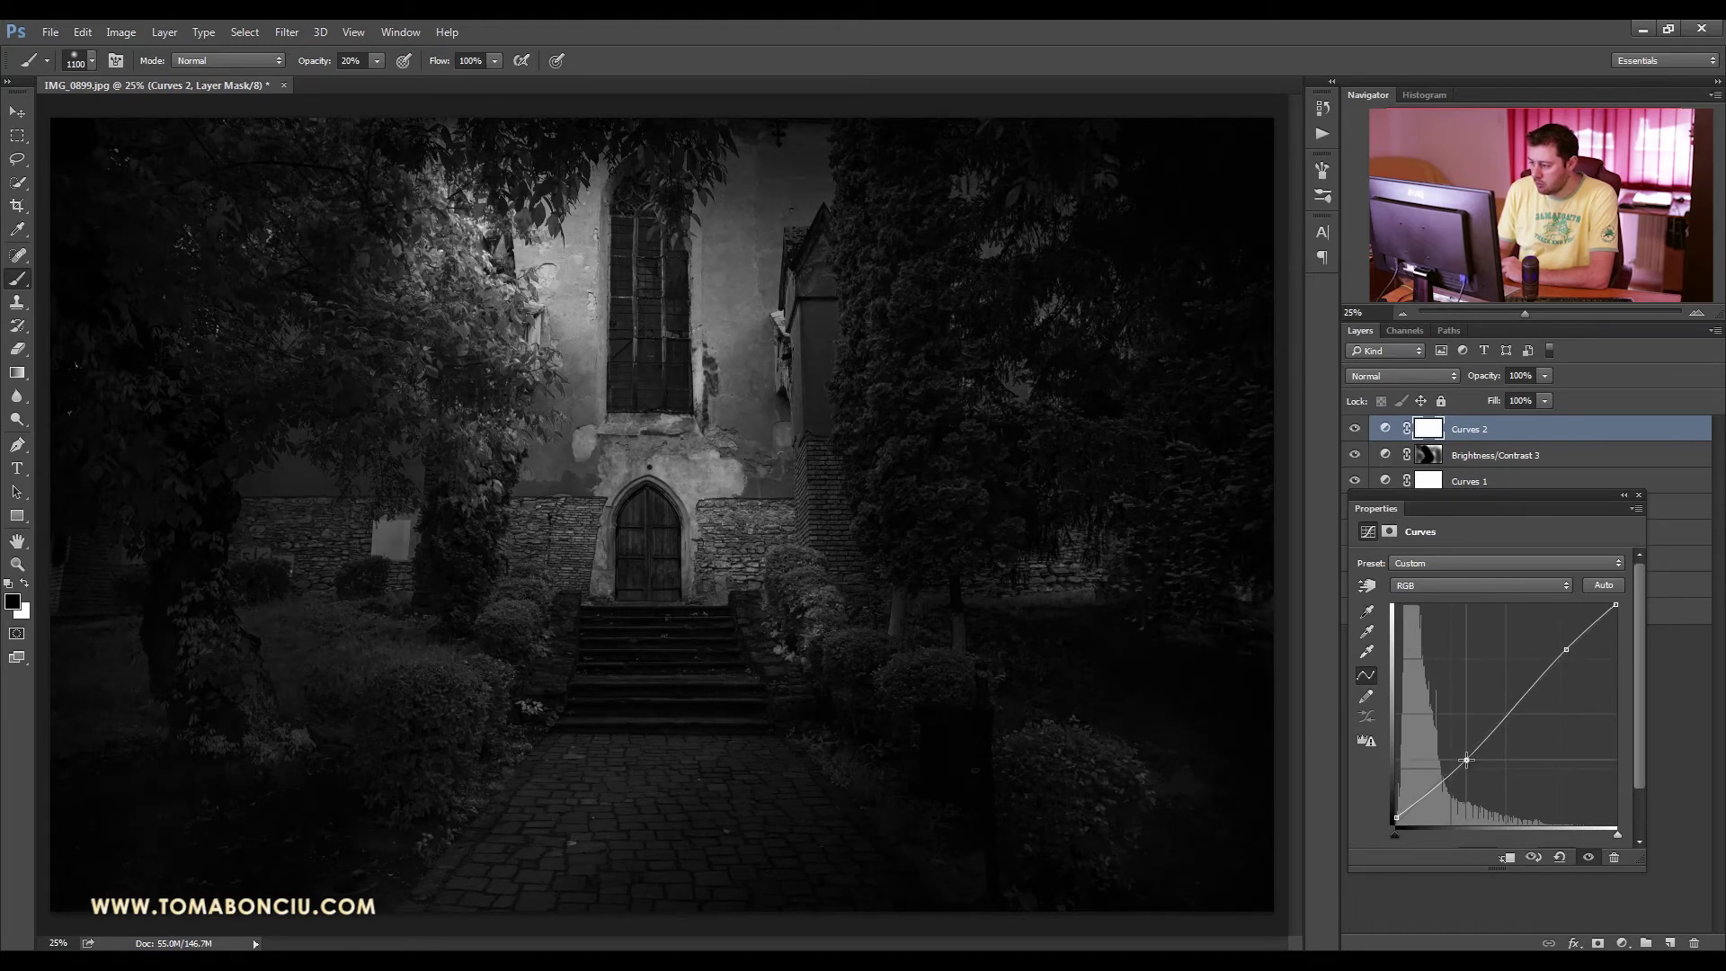
left_click_drag(1572, 649, 1559, 653)
left_click_drag(1465, 758, 1462, 757)
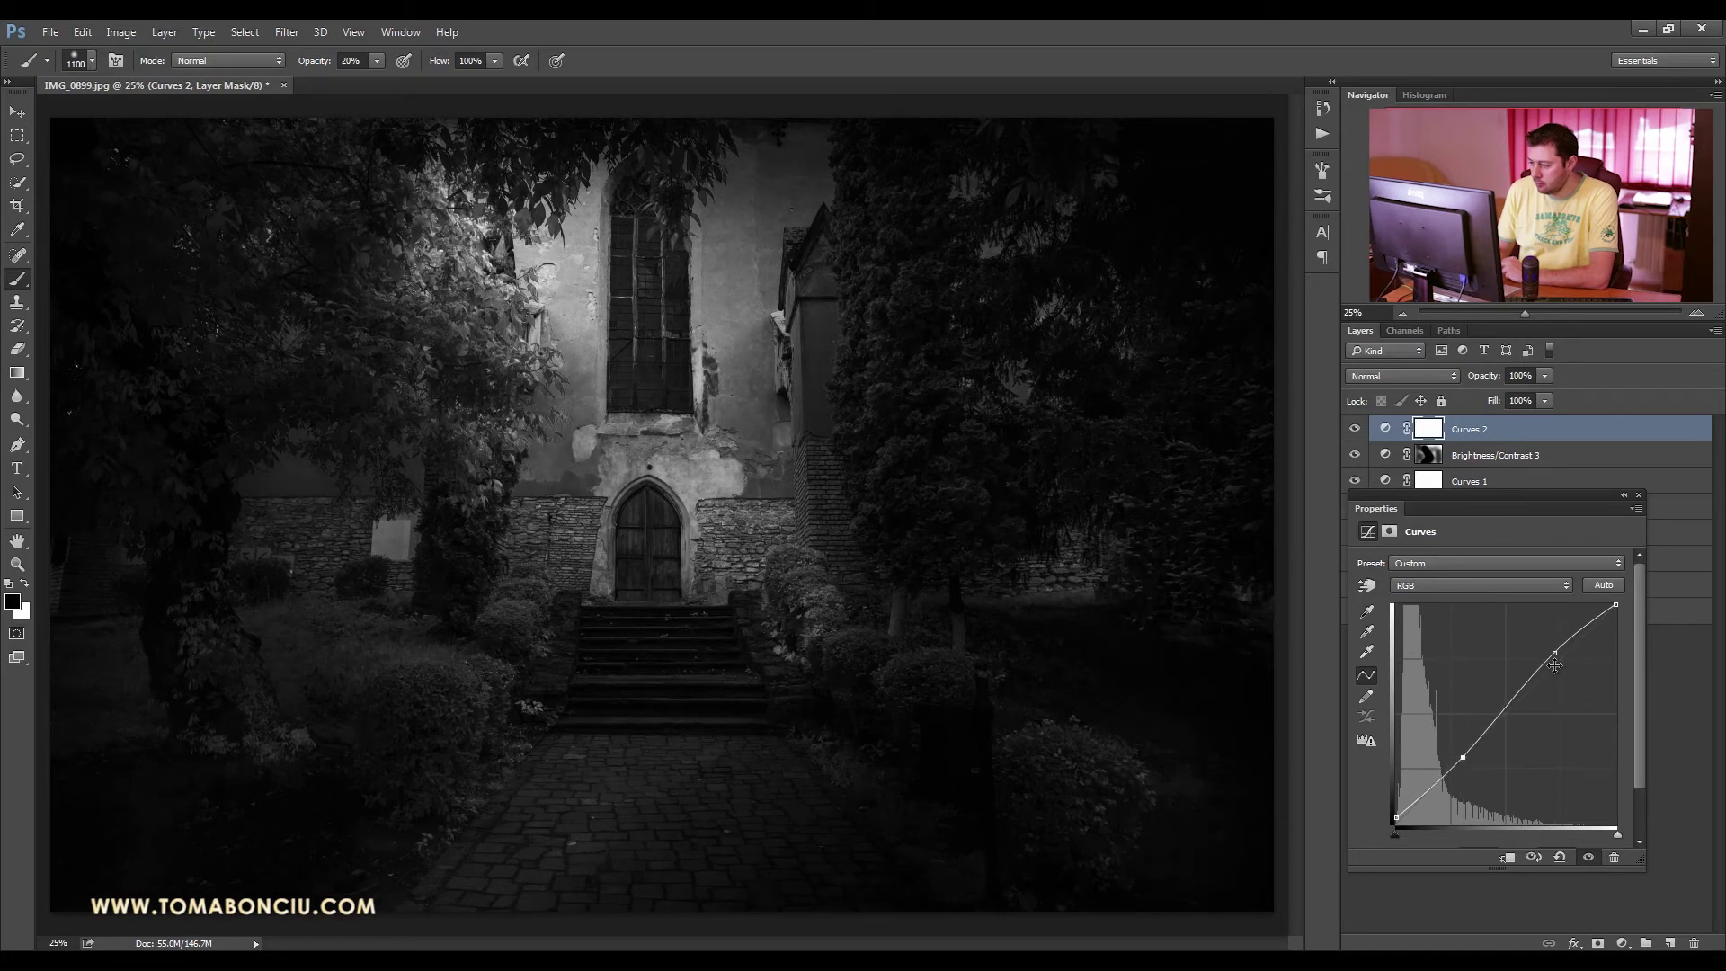
left_click_drag(1554, 653, 1551, 651)
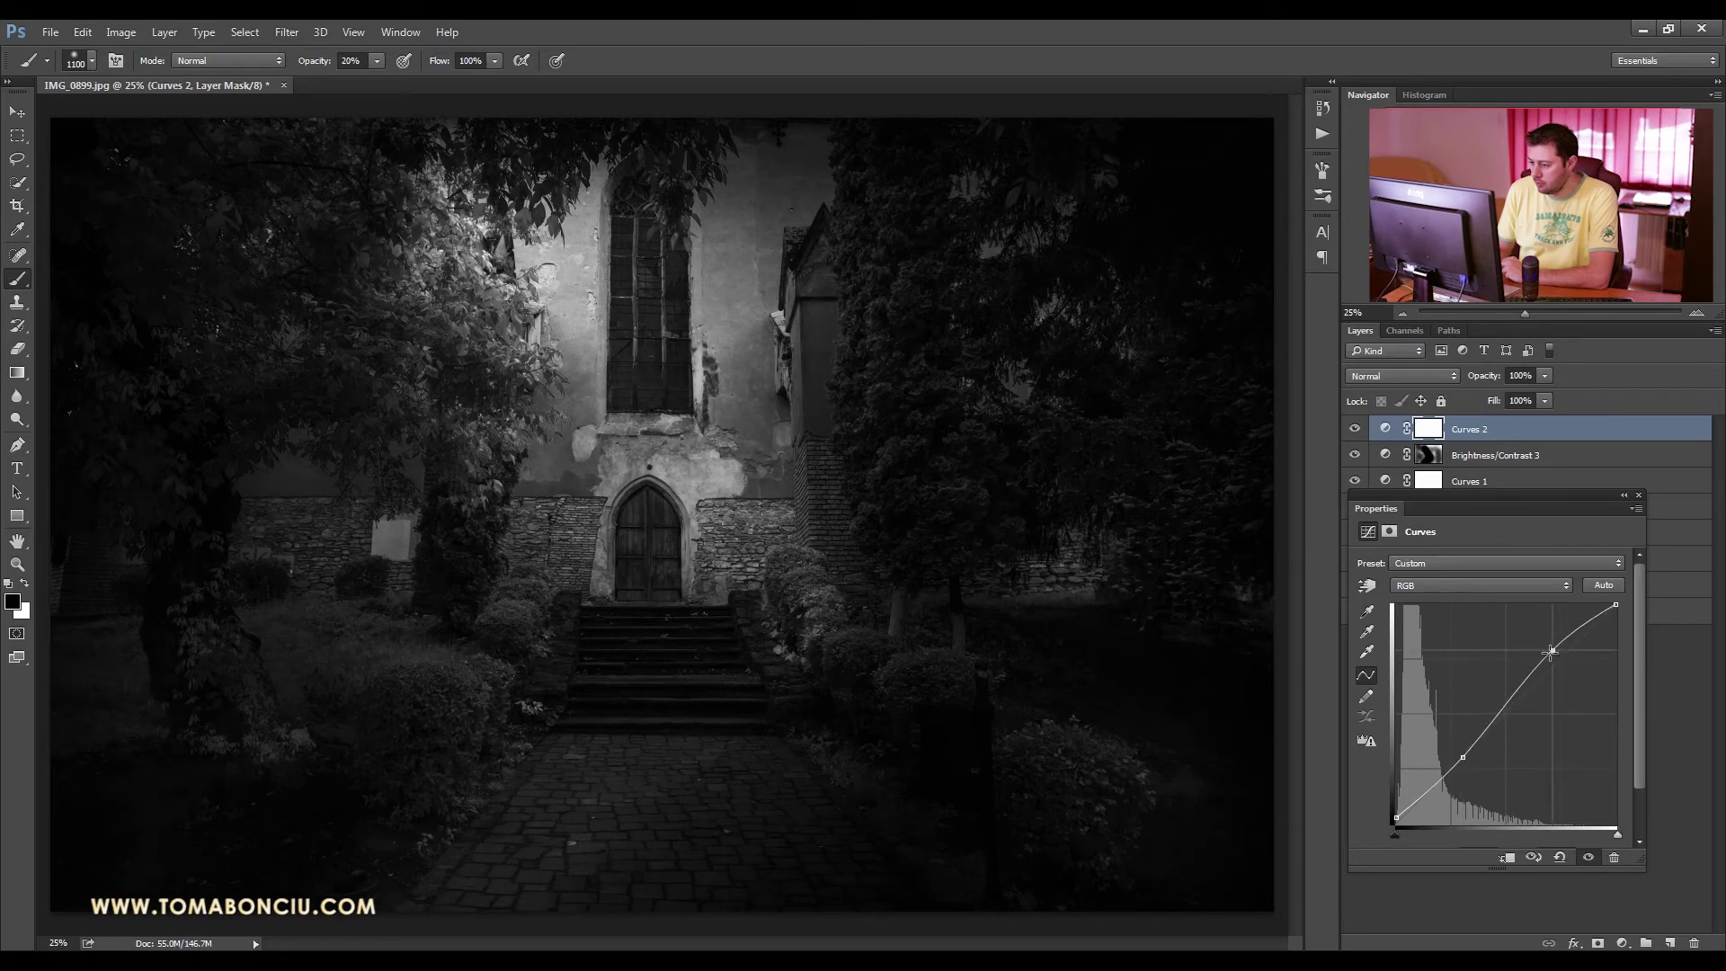
left_click(1481, 586)
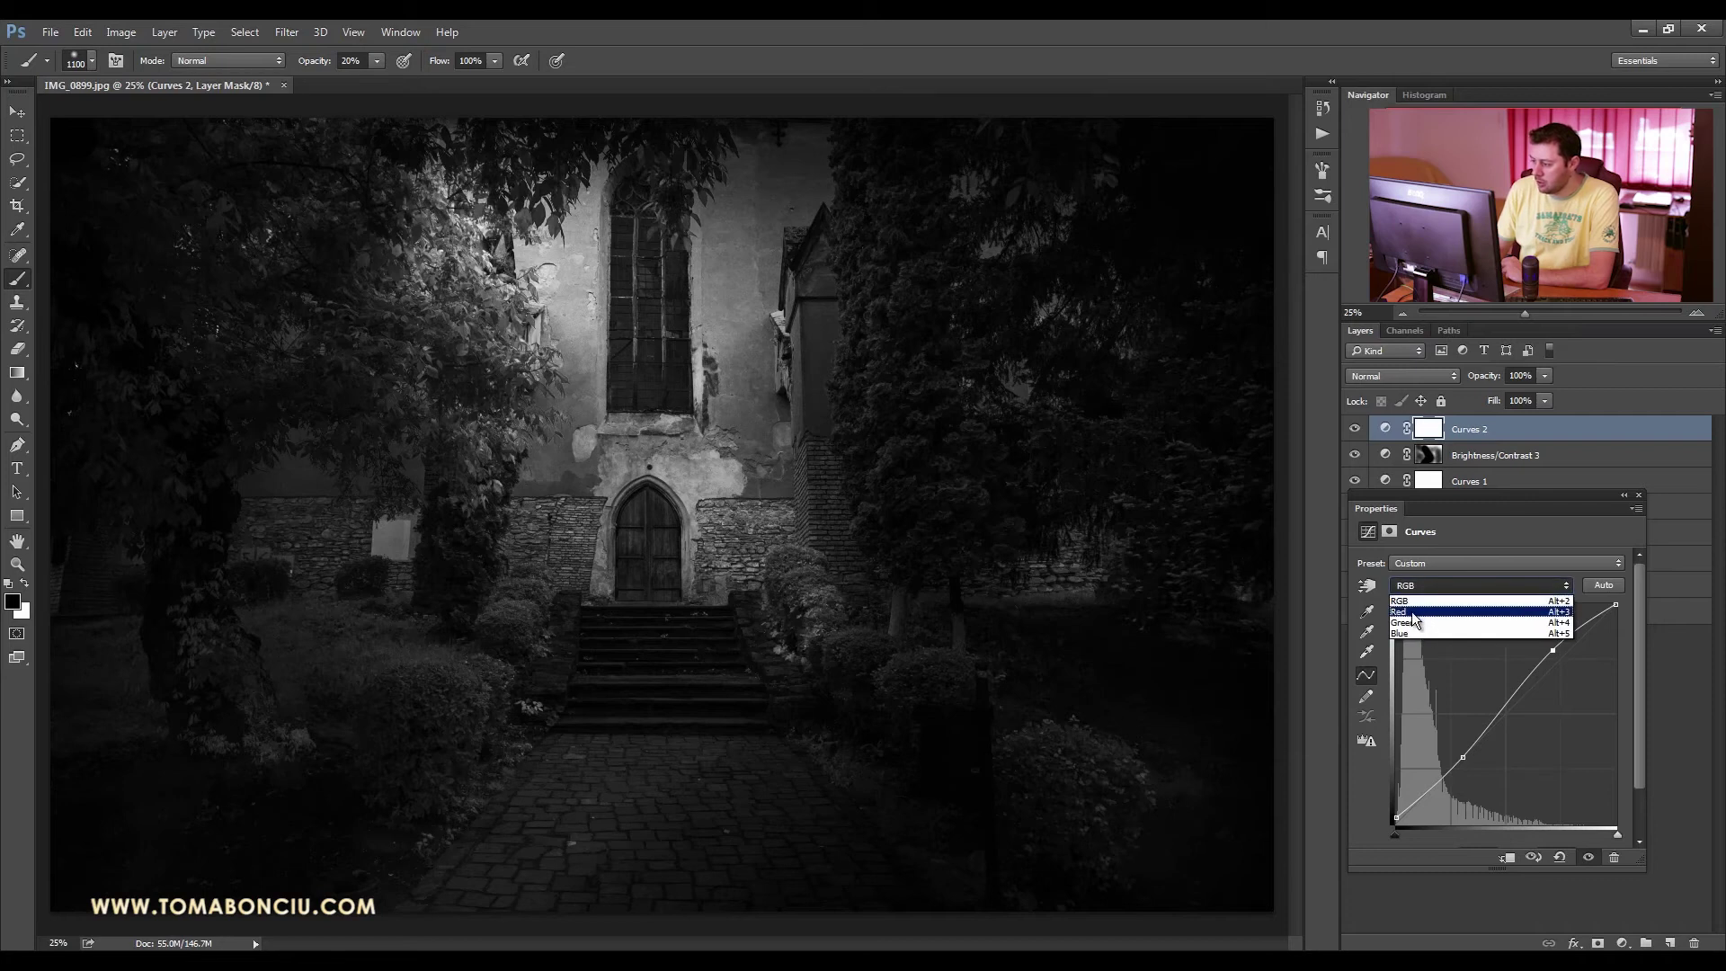
- Raise the Red channel black point and reshape the Blue curve in Curves 2 for a warm sepia tint
left_click(1416, 608)
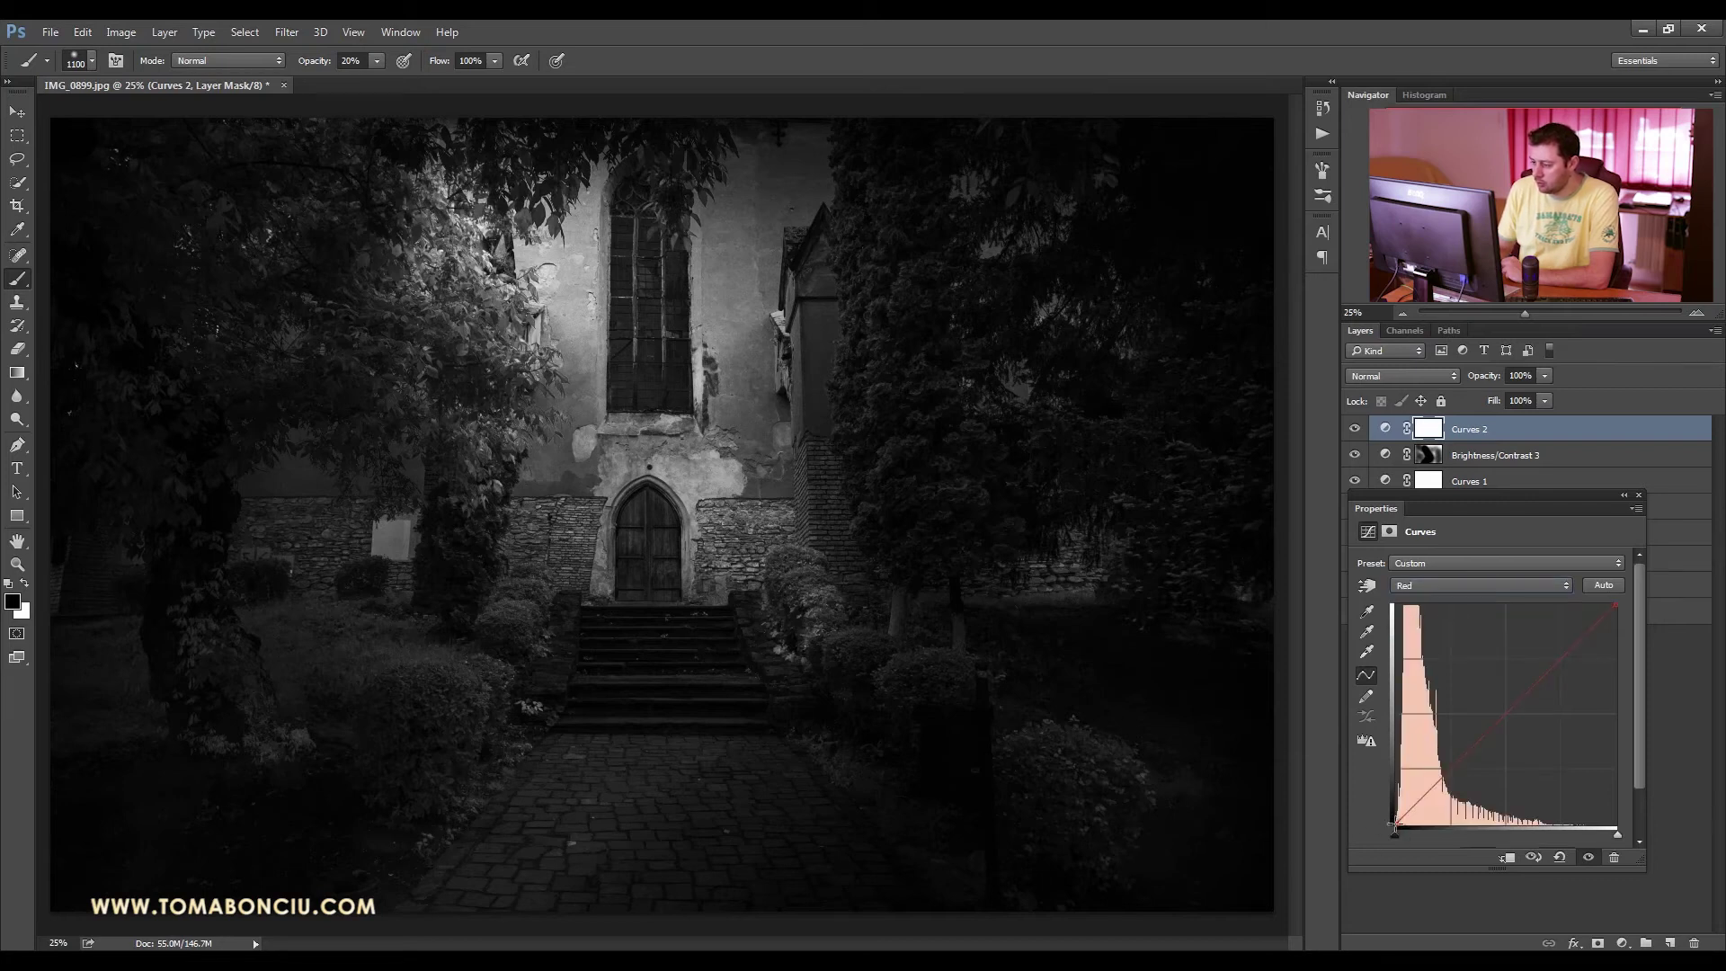
left_click_drag(1392, 824, 1394, 817)
left_click(1474, 587)
left_click(1453, 634)
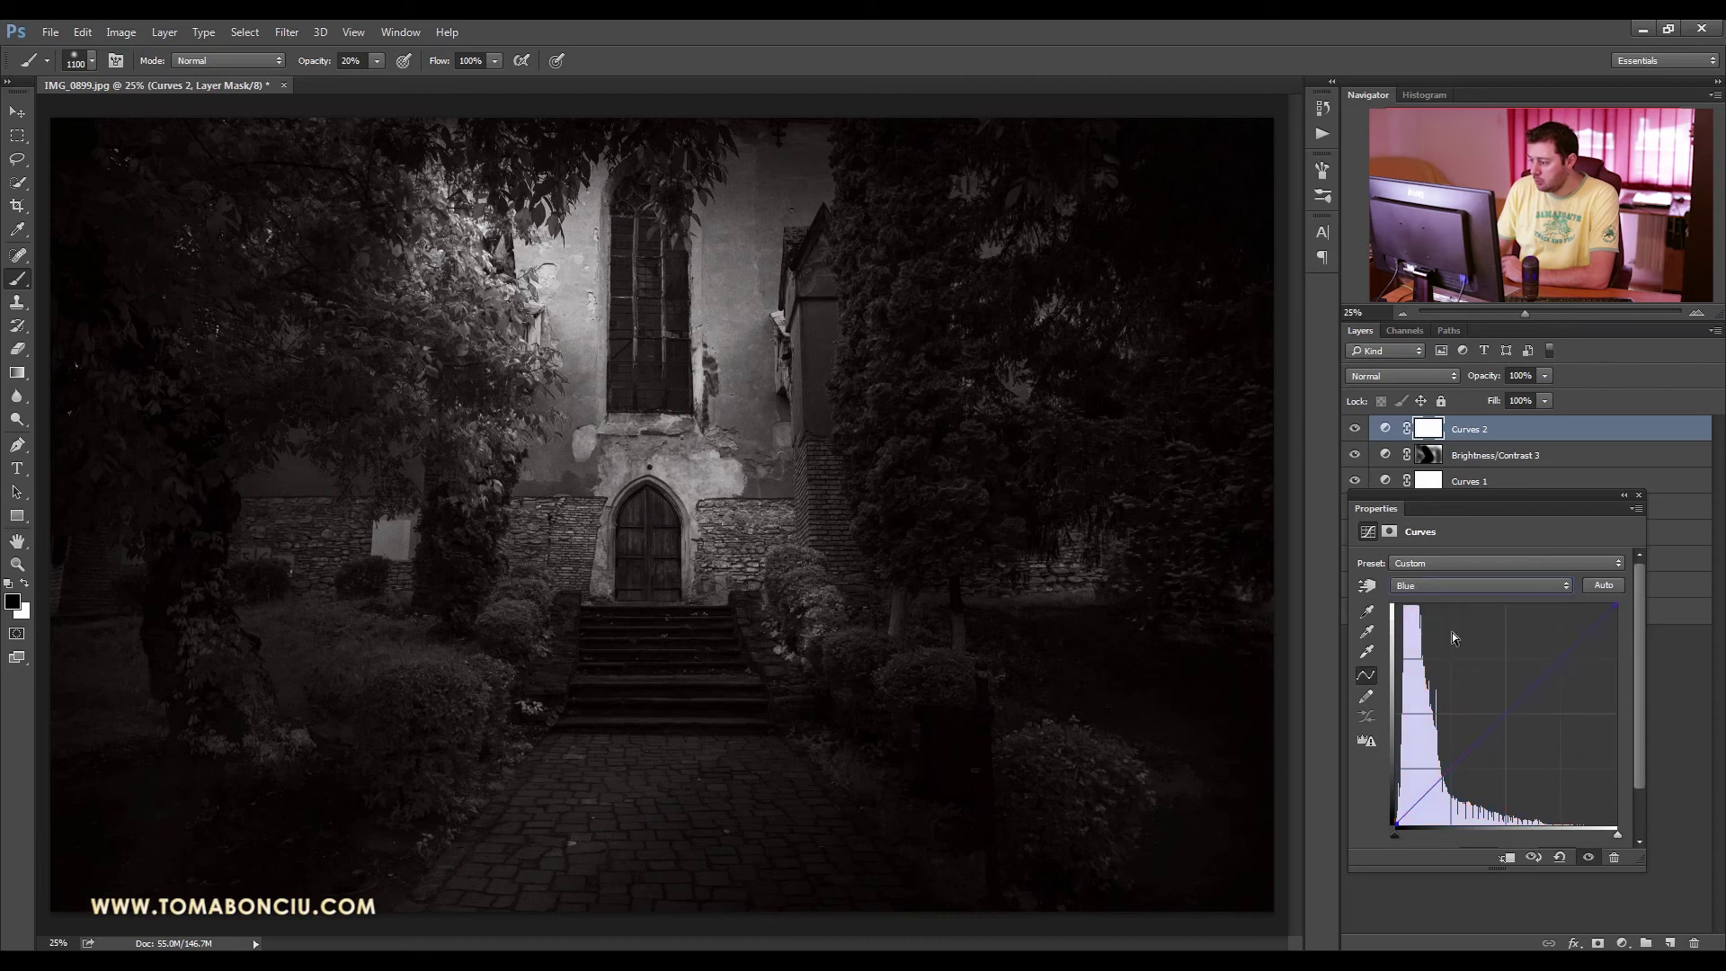
left_click_drag(1394, 824, 1394, 819)
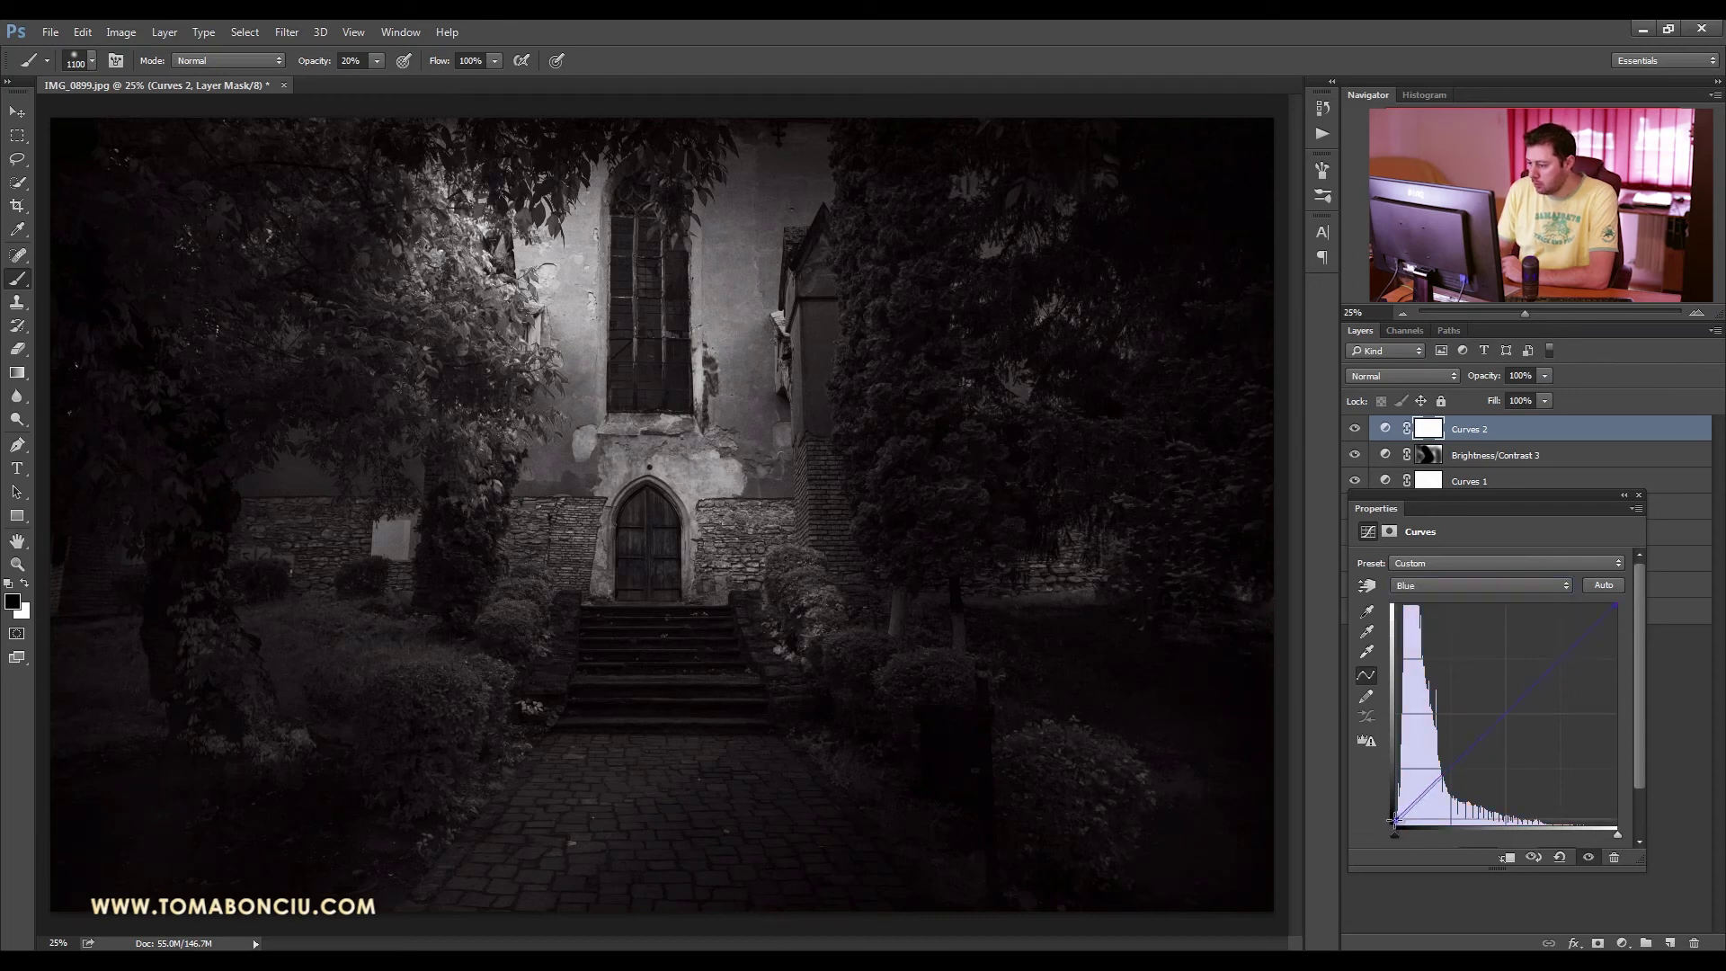
left_click_drag(1559, 657, 1556, 652)
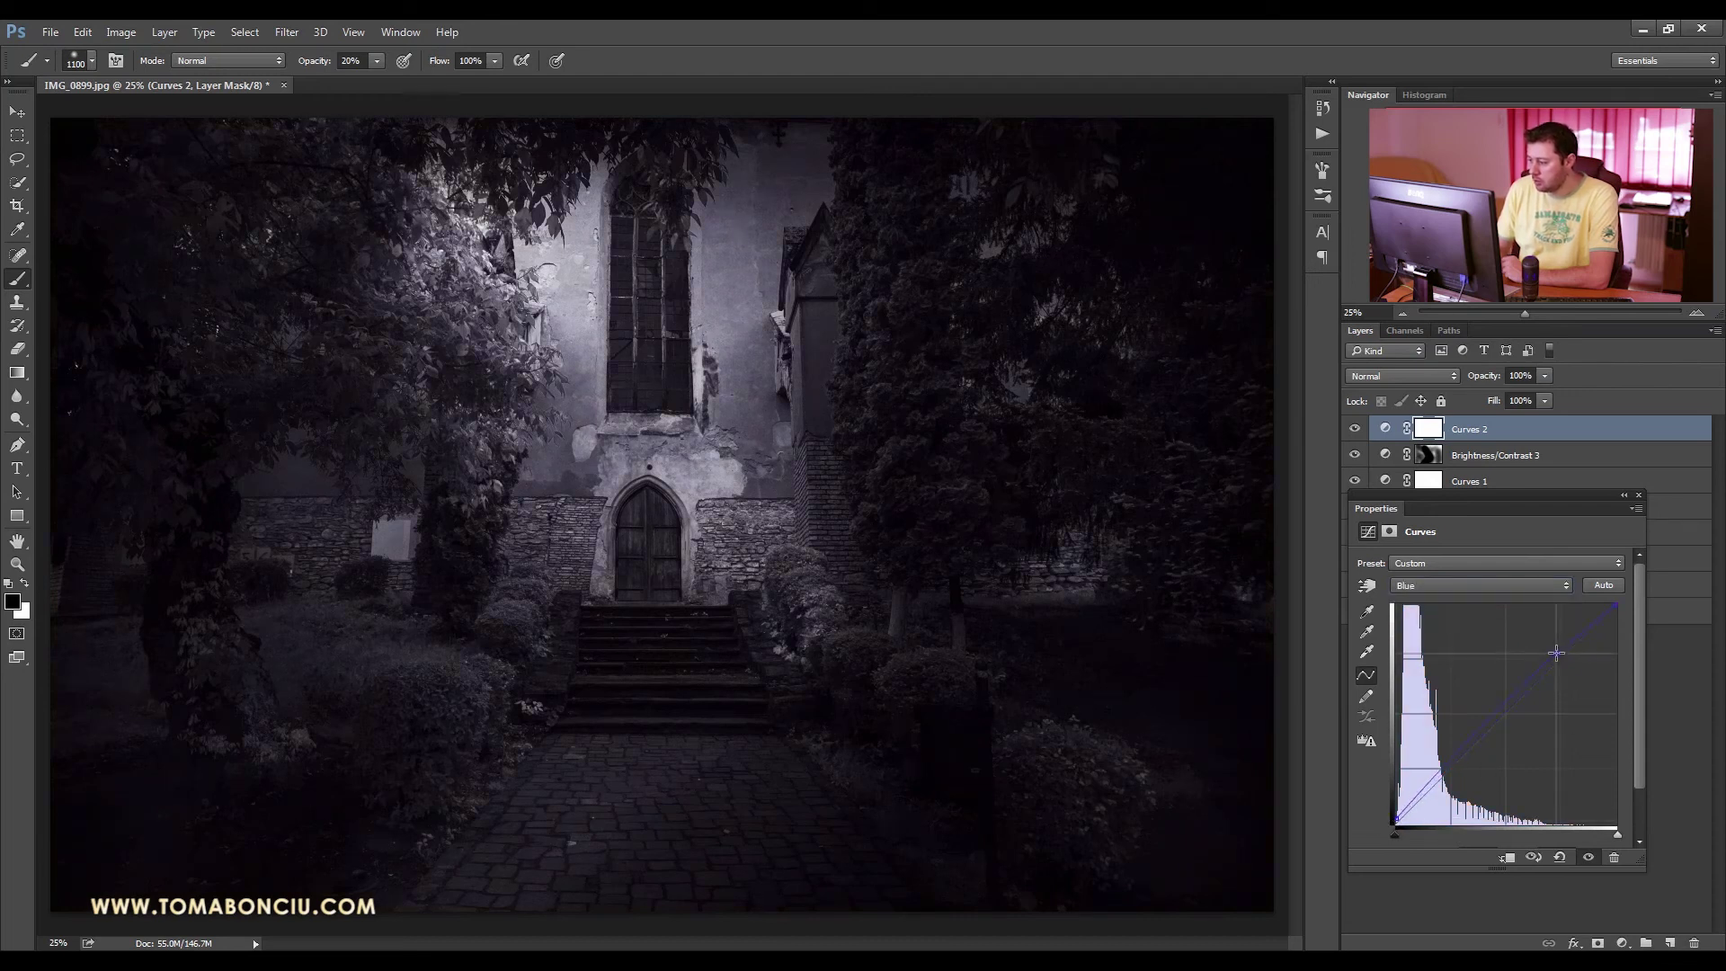
left_click_drag(1470, 742, 1473, 750)
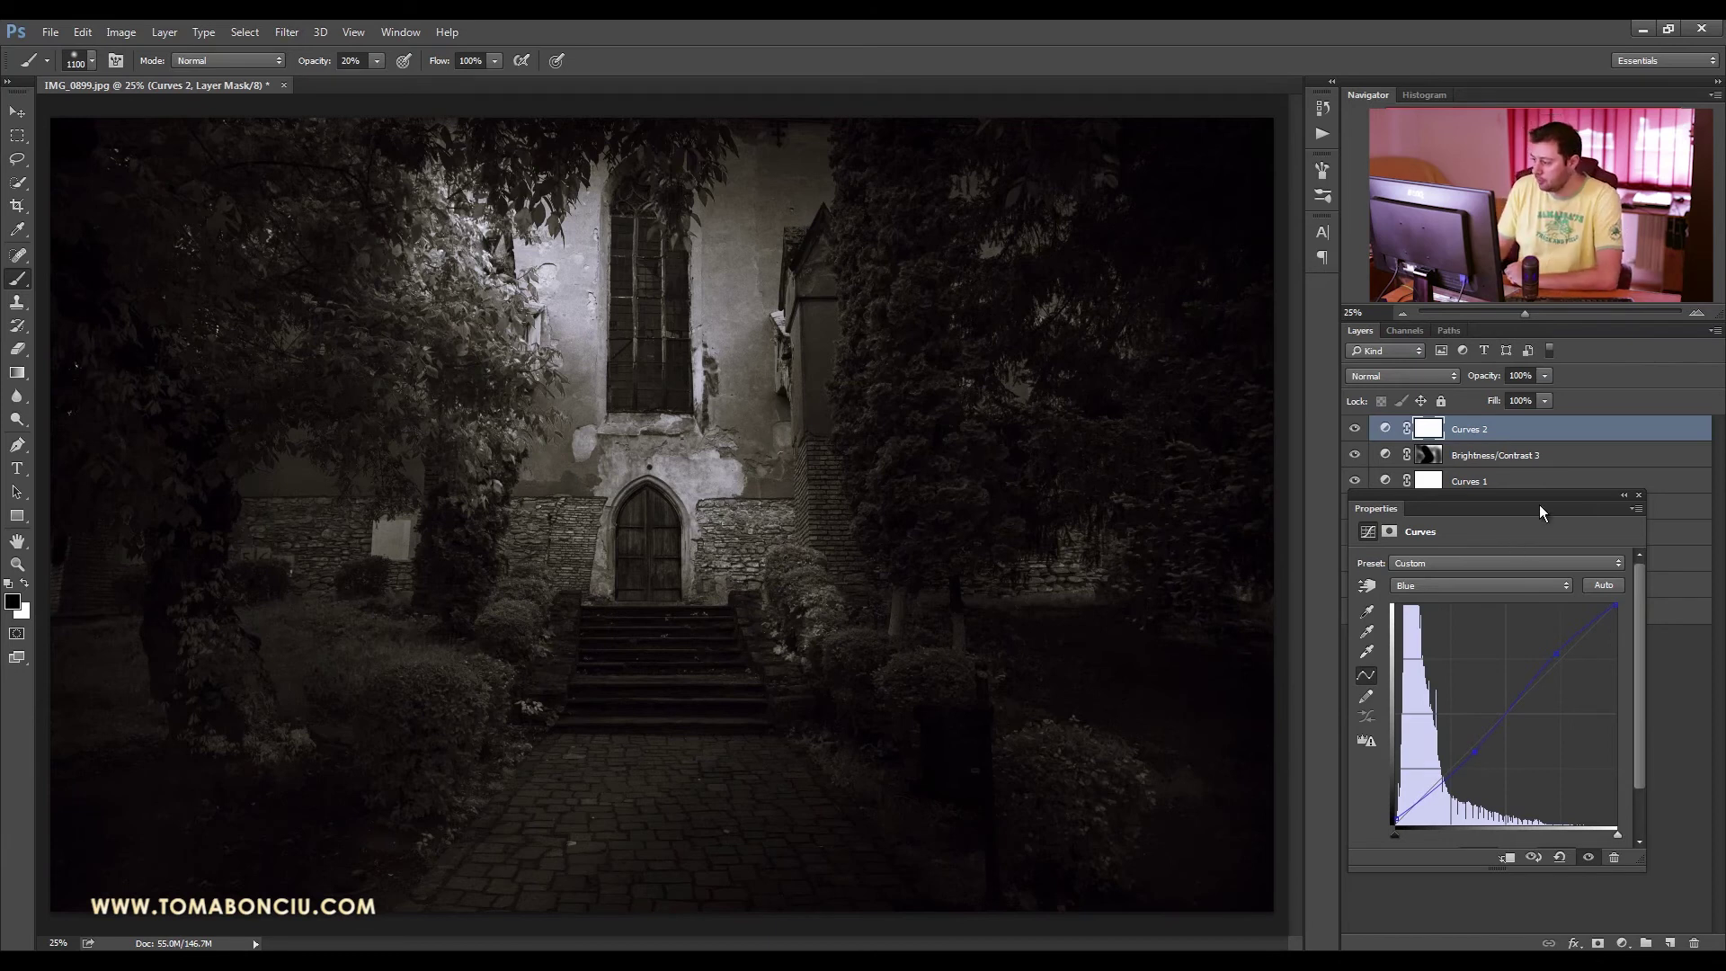
left_click_drag(1539, 513, 1526, 534)
left_click(1625, 516)
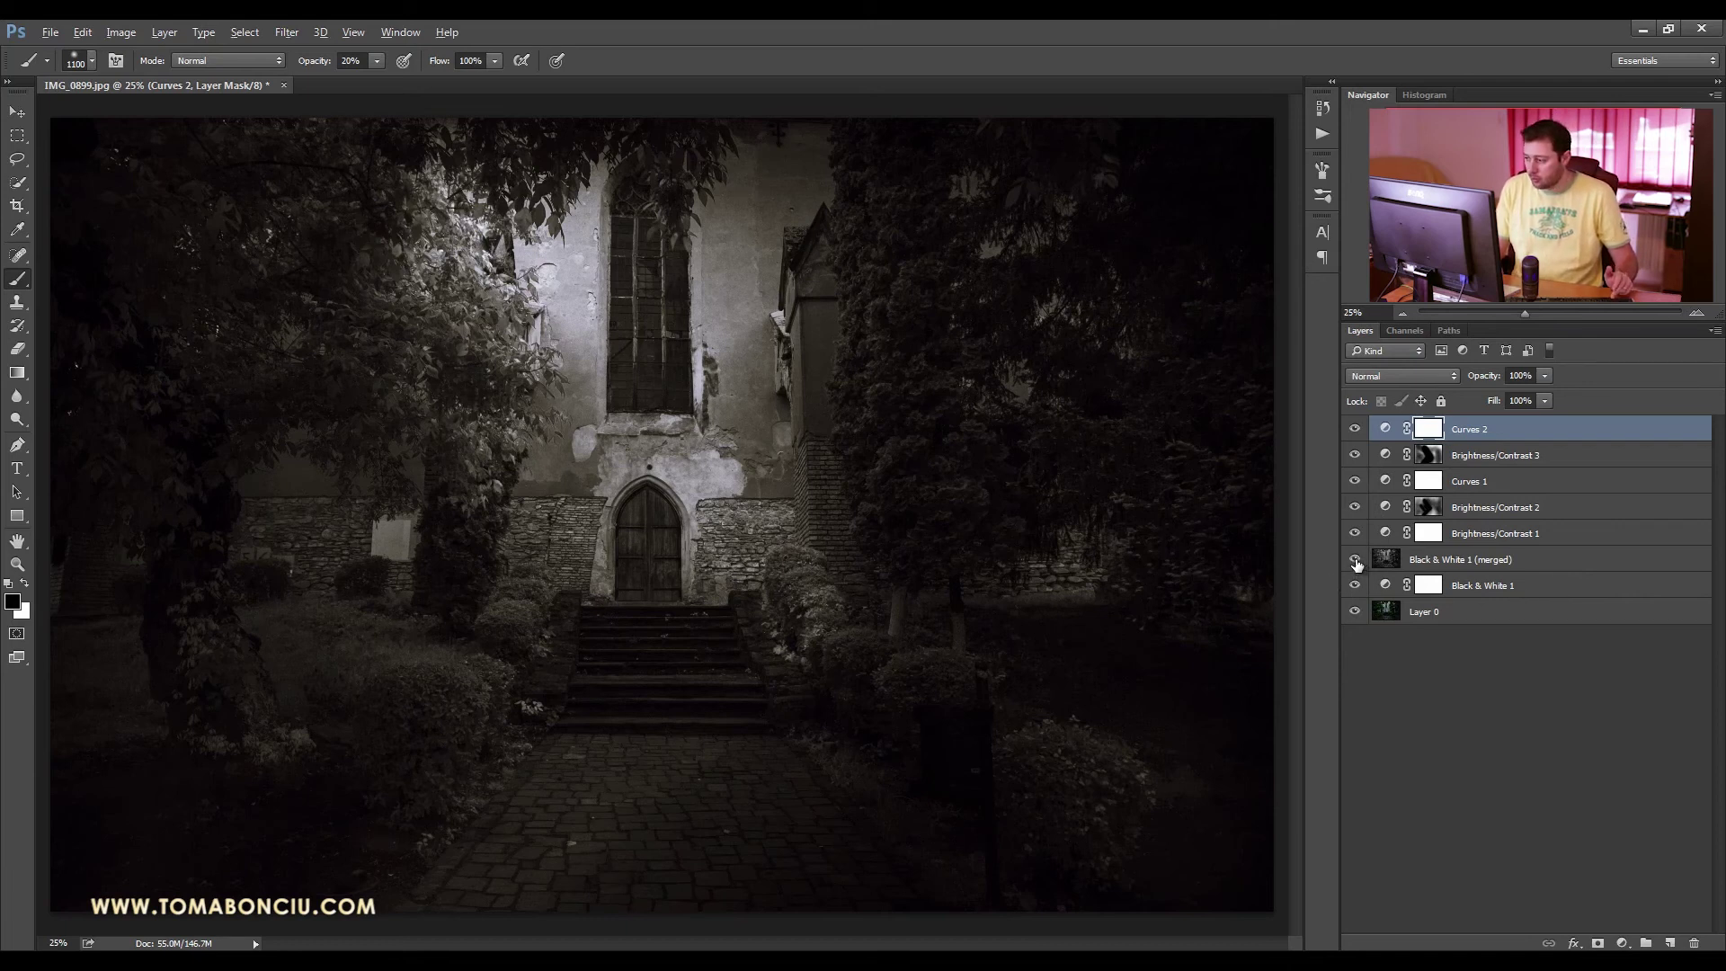
key("alt")
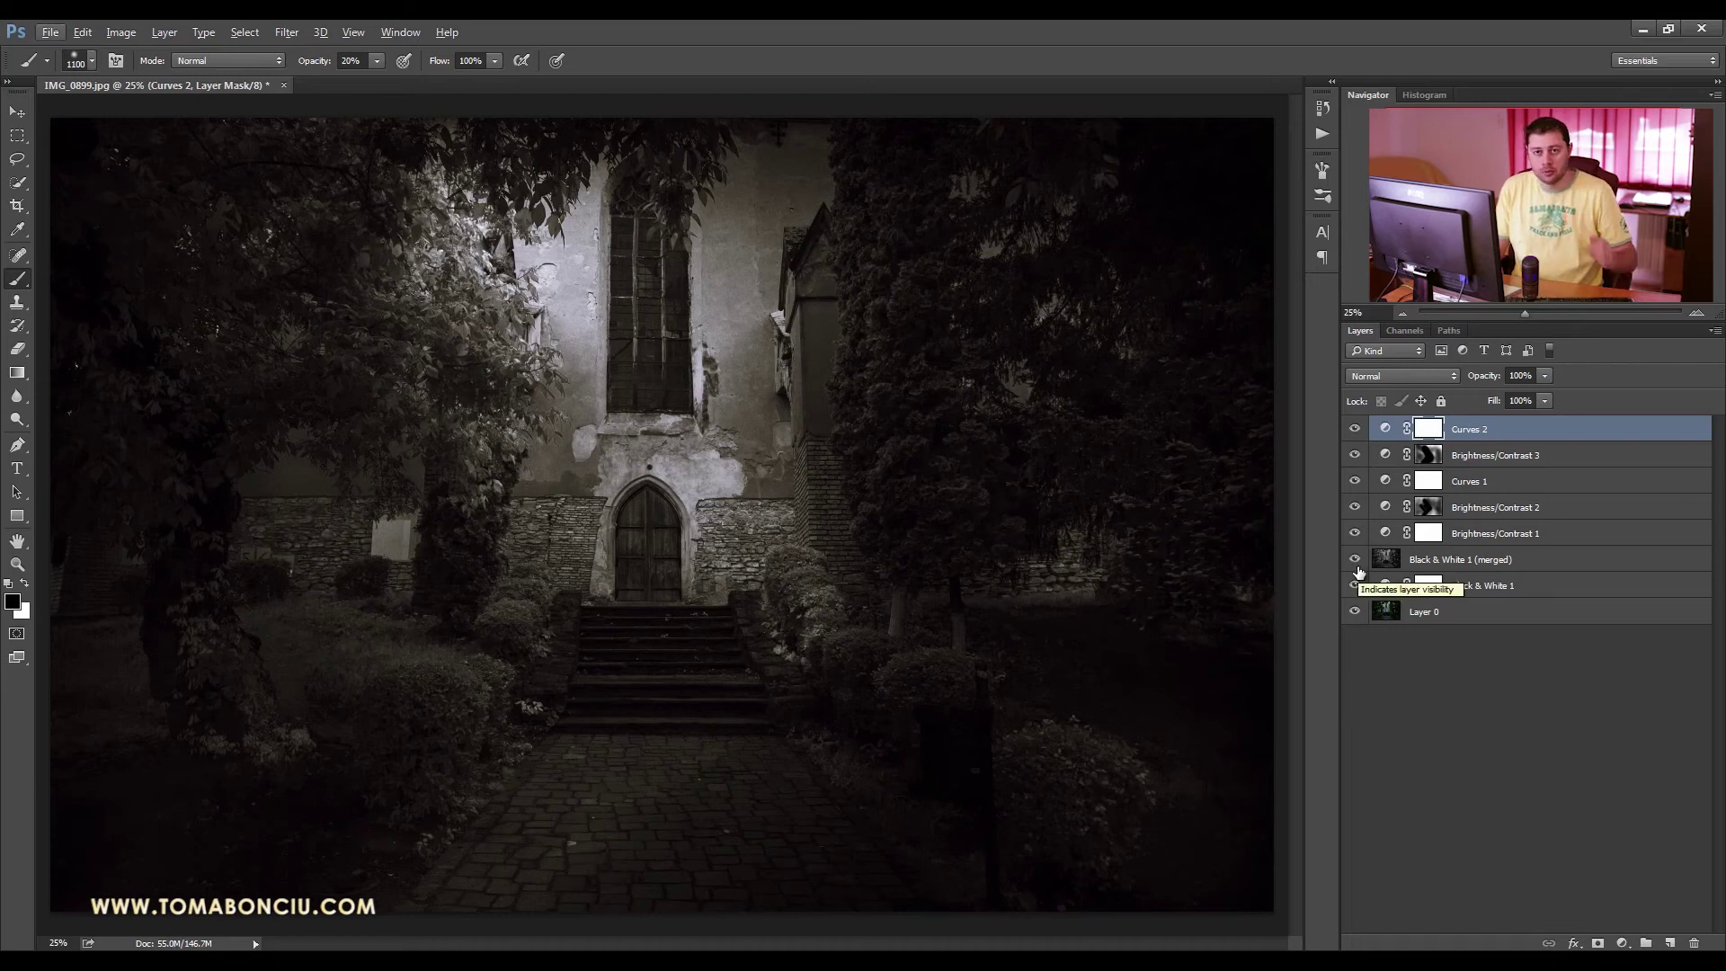
left_click(1356, 566, "alt")
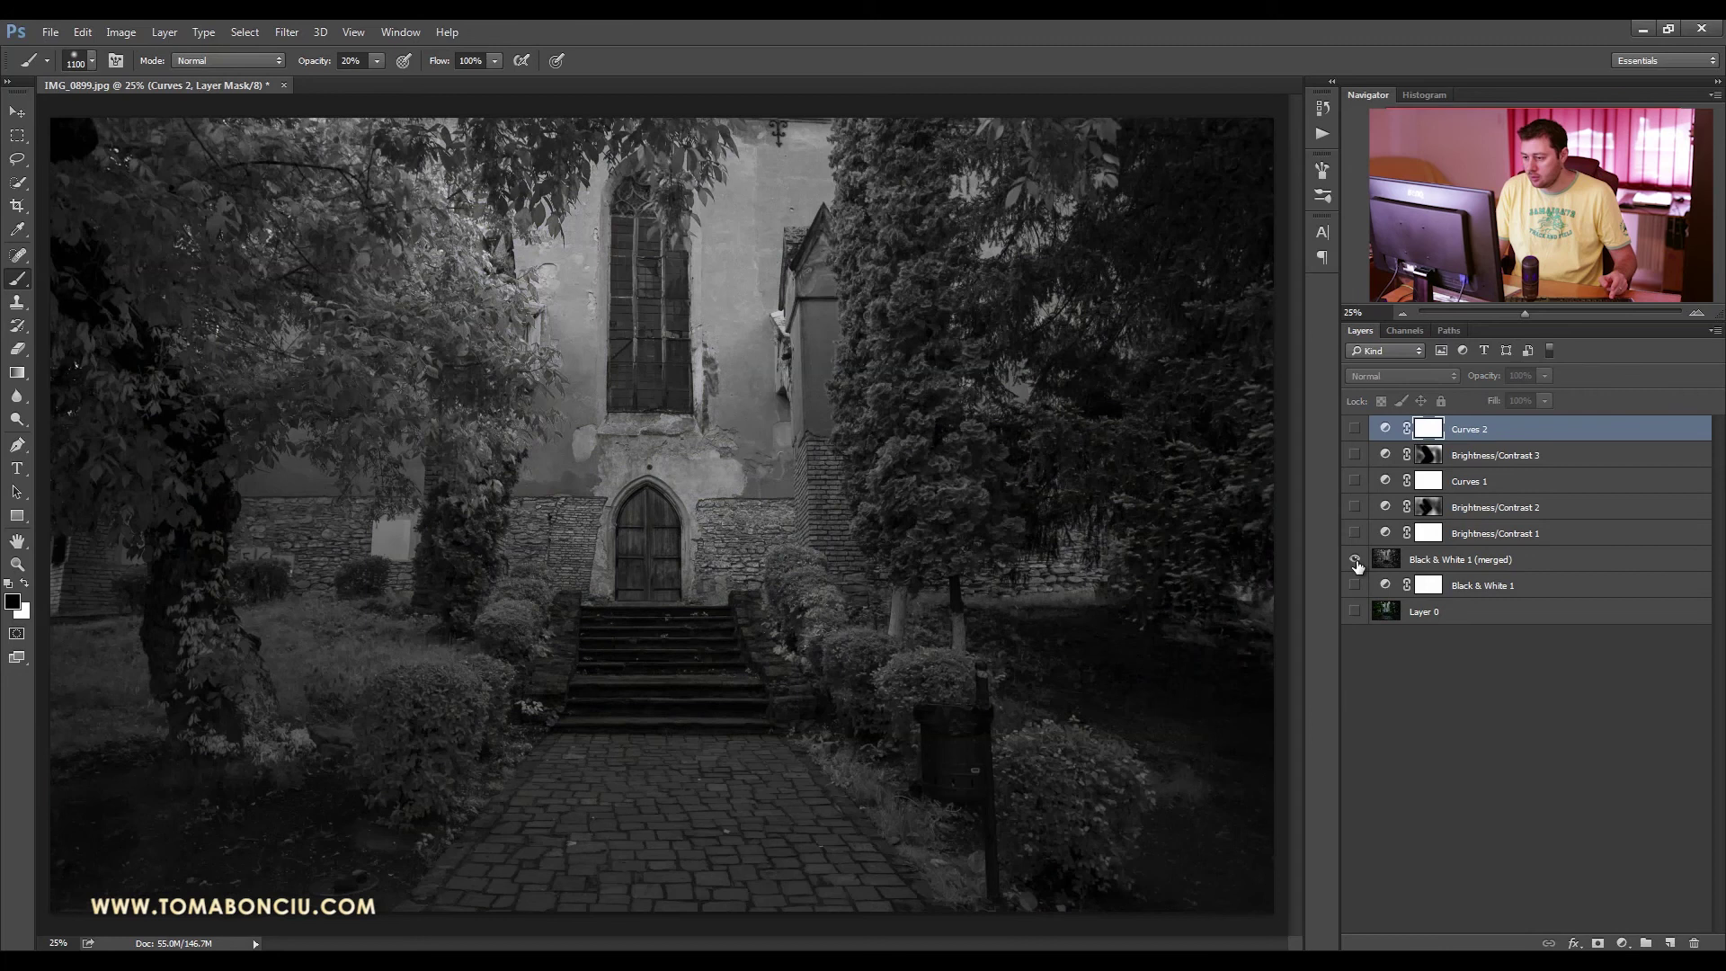
left_click(1356, 566, "alt")
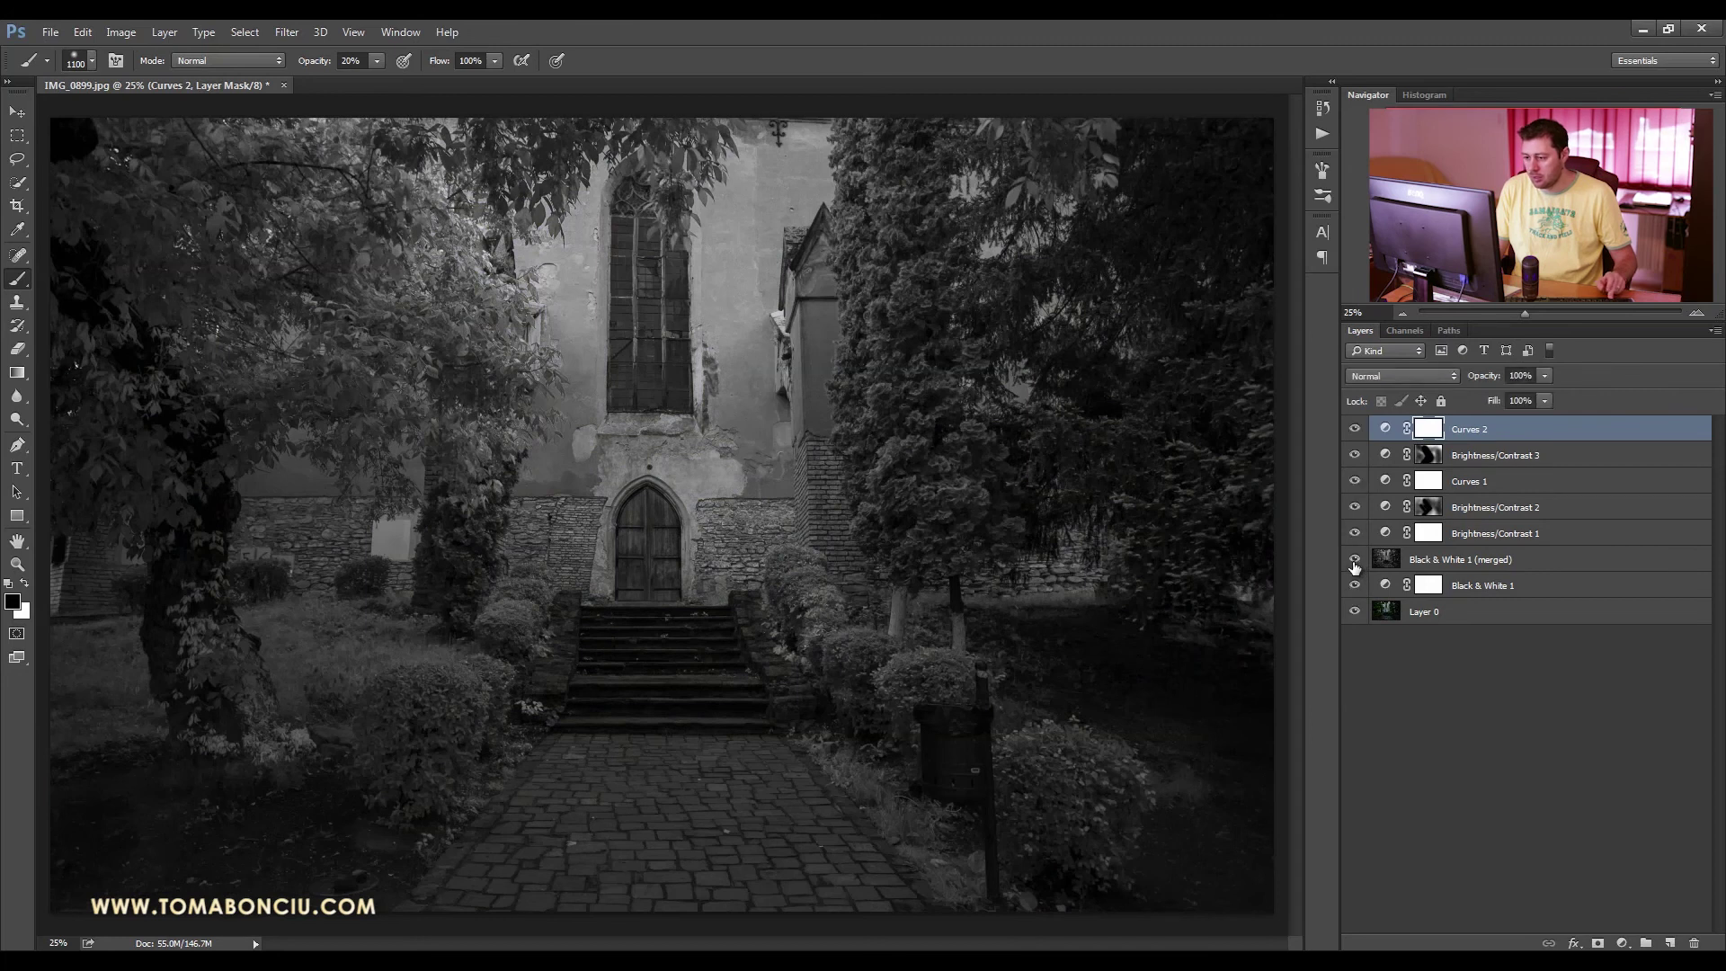
left_click(1355, 566, "alt")
left_click(1357, 566, "alt")
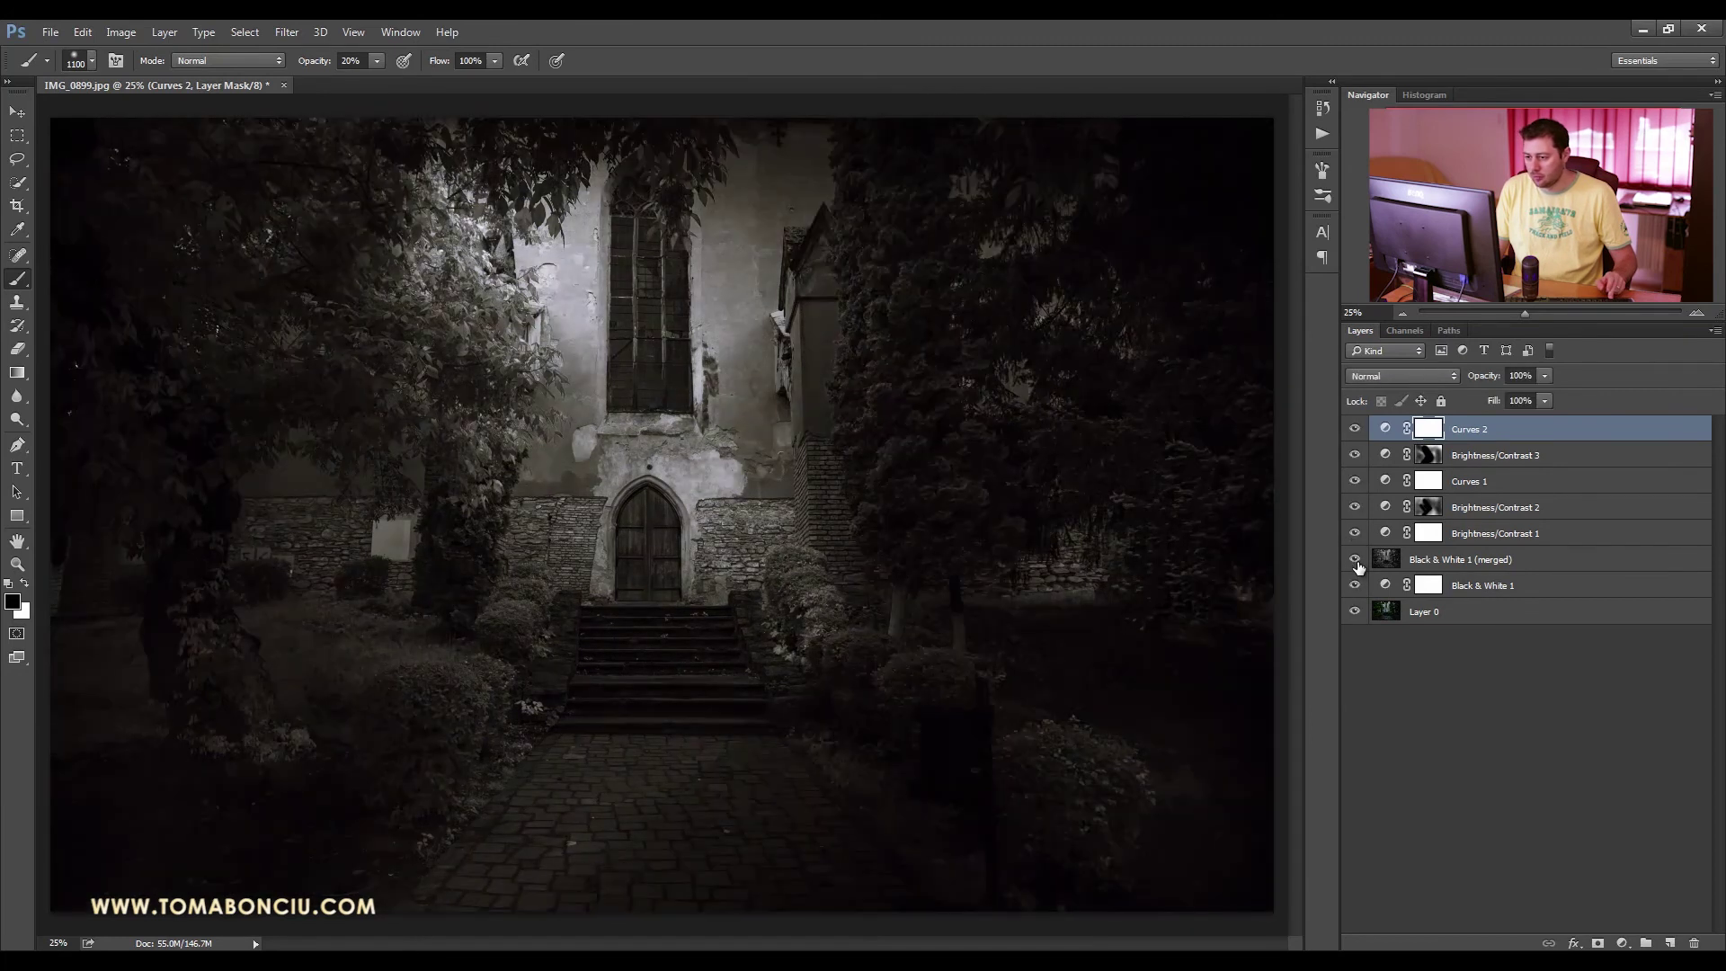
left_click(1356, 566, "alt")
left_click(1355, 566, "alt")
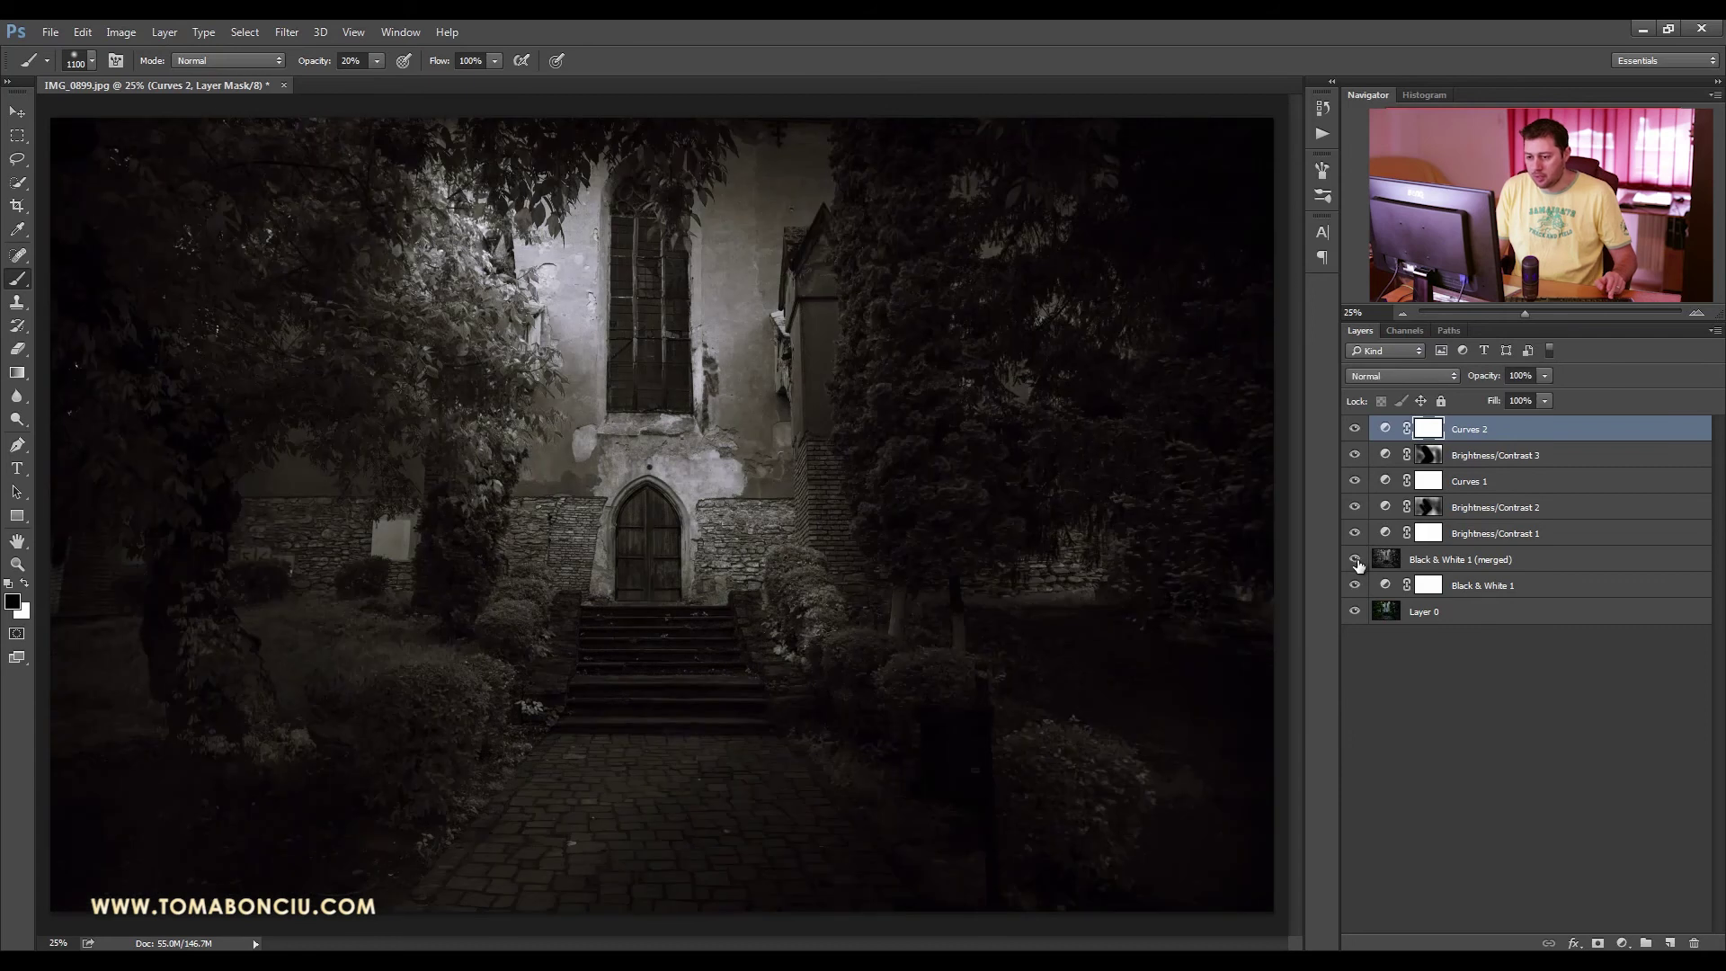